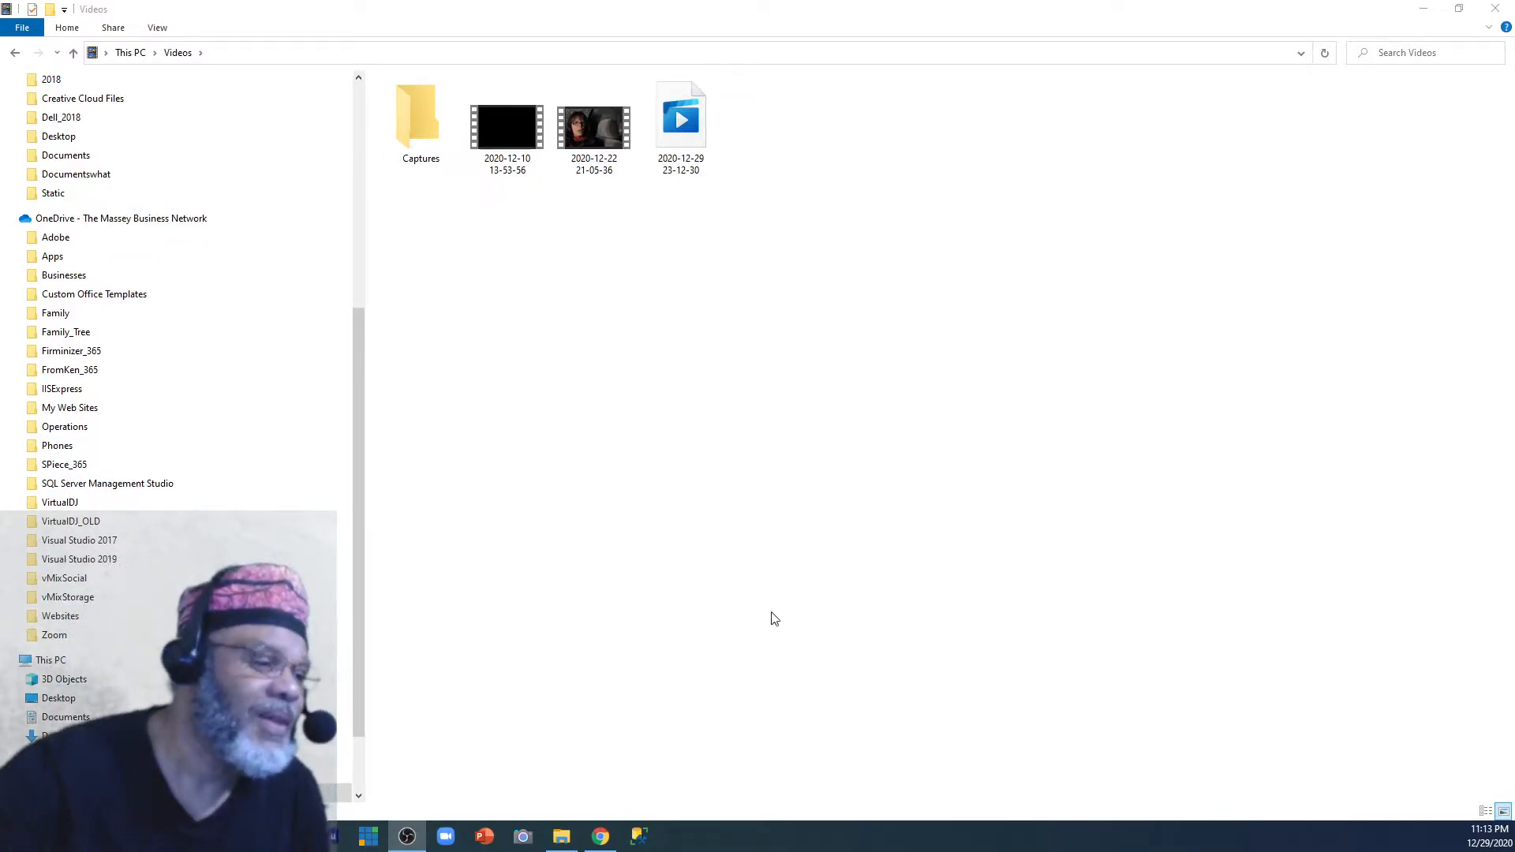
Switch to Chrome and search Google for "download microsoft sql server".
{"action": "mouse_move", "coordinate": [597, 838]}
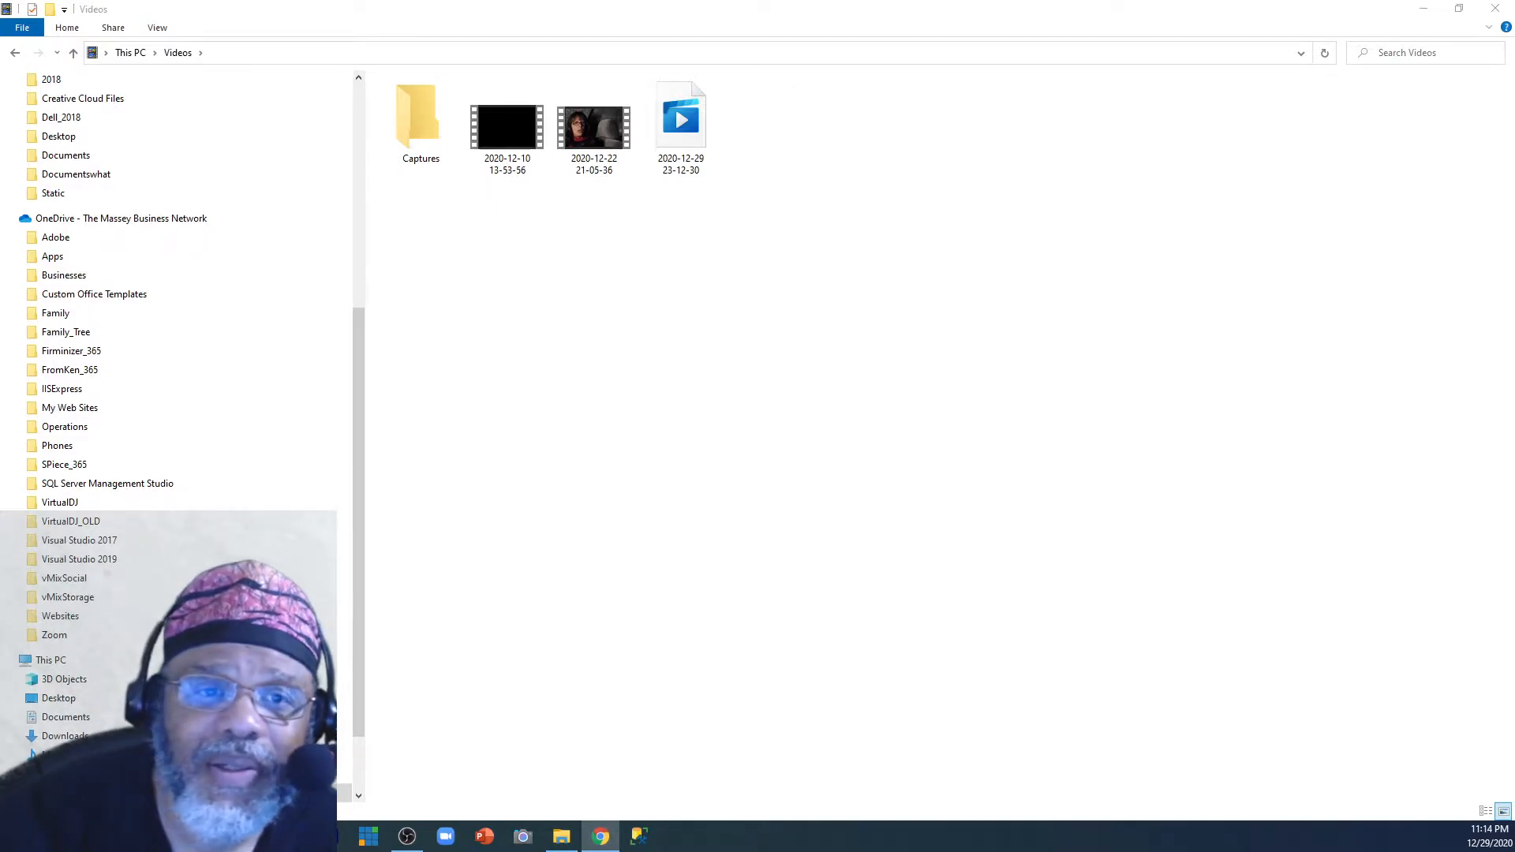
{"action": "left_click_drag", "start_coordinate": [1514, 47], "coordinate": [729, 150]}
{"action": "left_click", "coordinate": [1056, 145]}
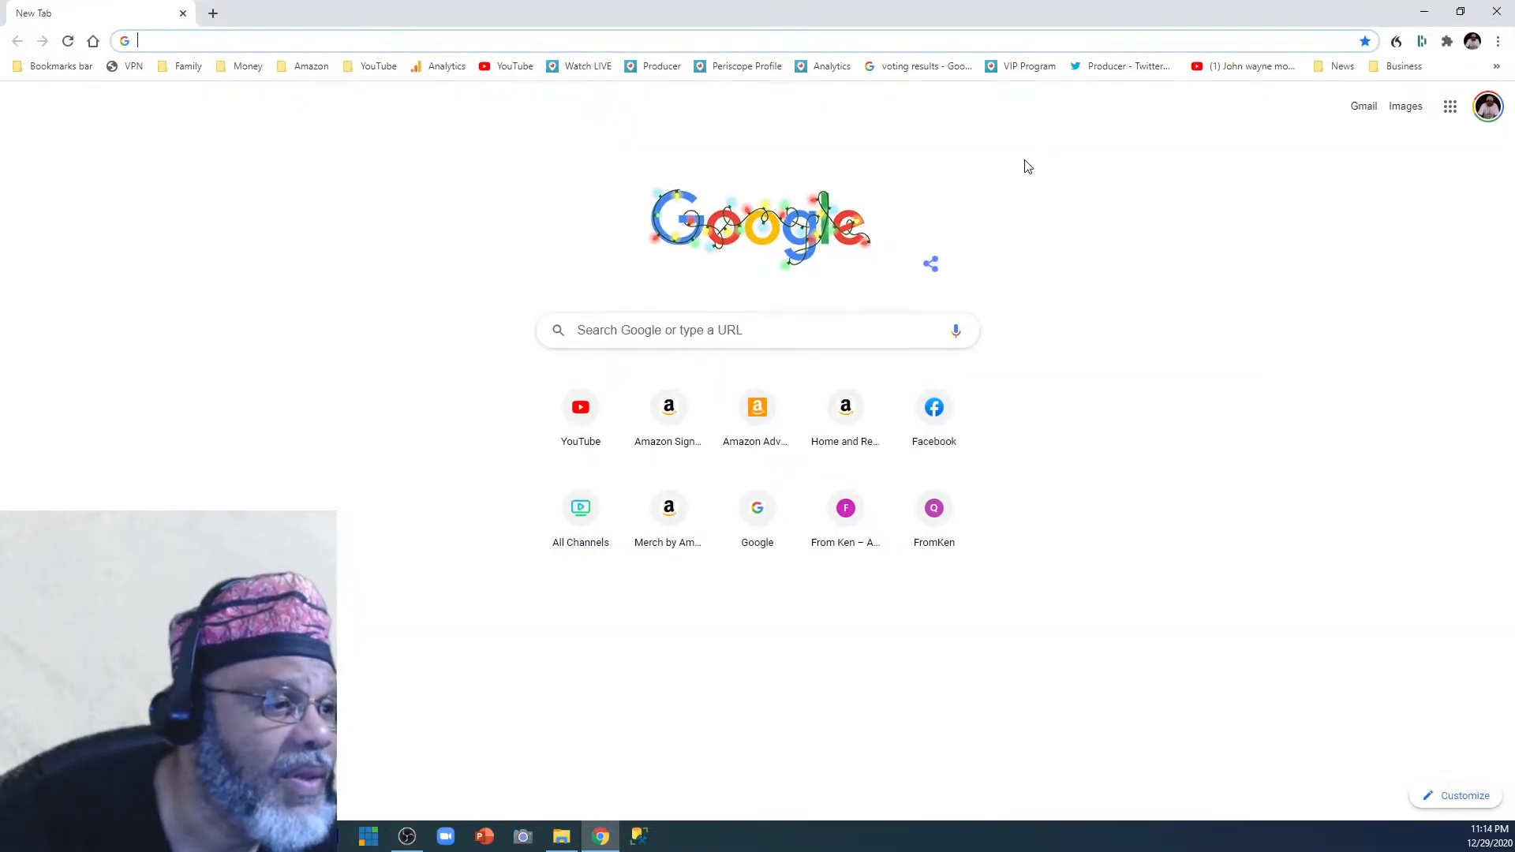
{"action": "left_click", "coordinate": [674, 41]}
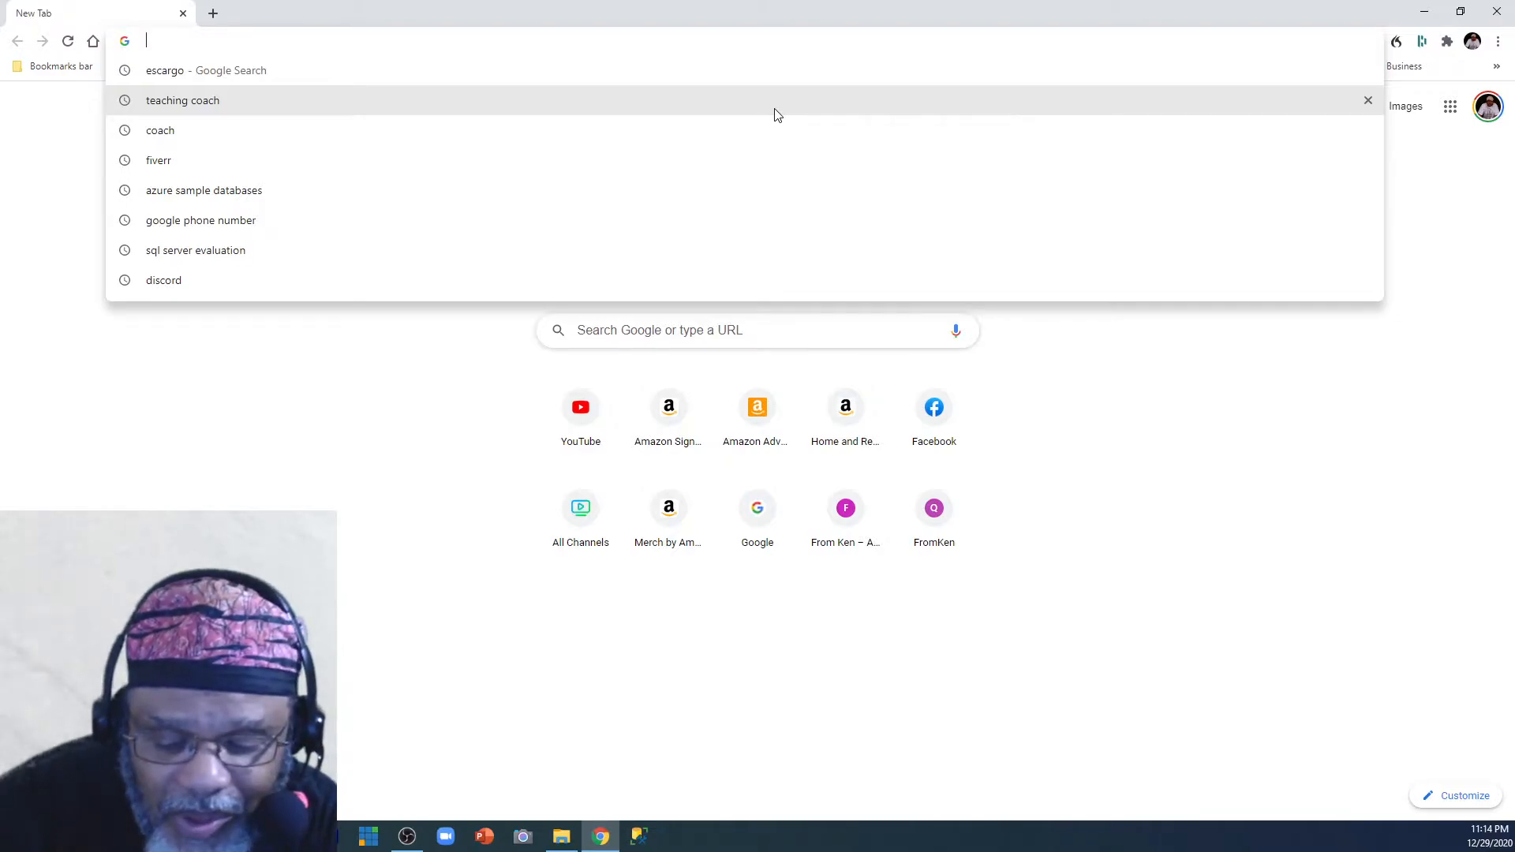
{"action": "type", "text": "downlad"}
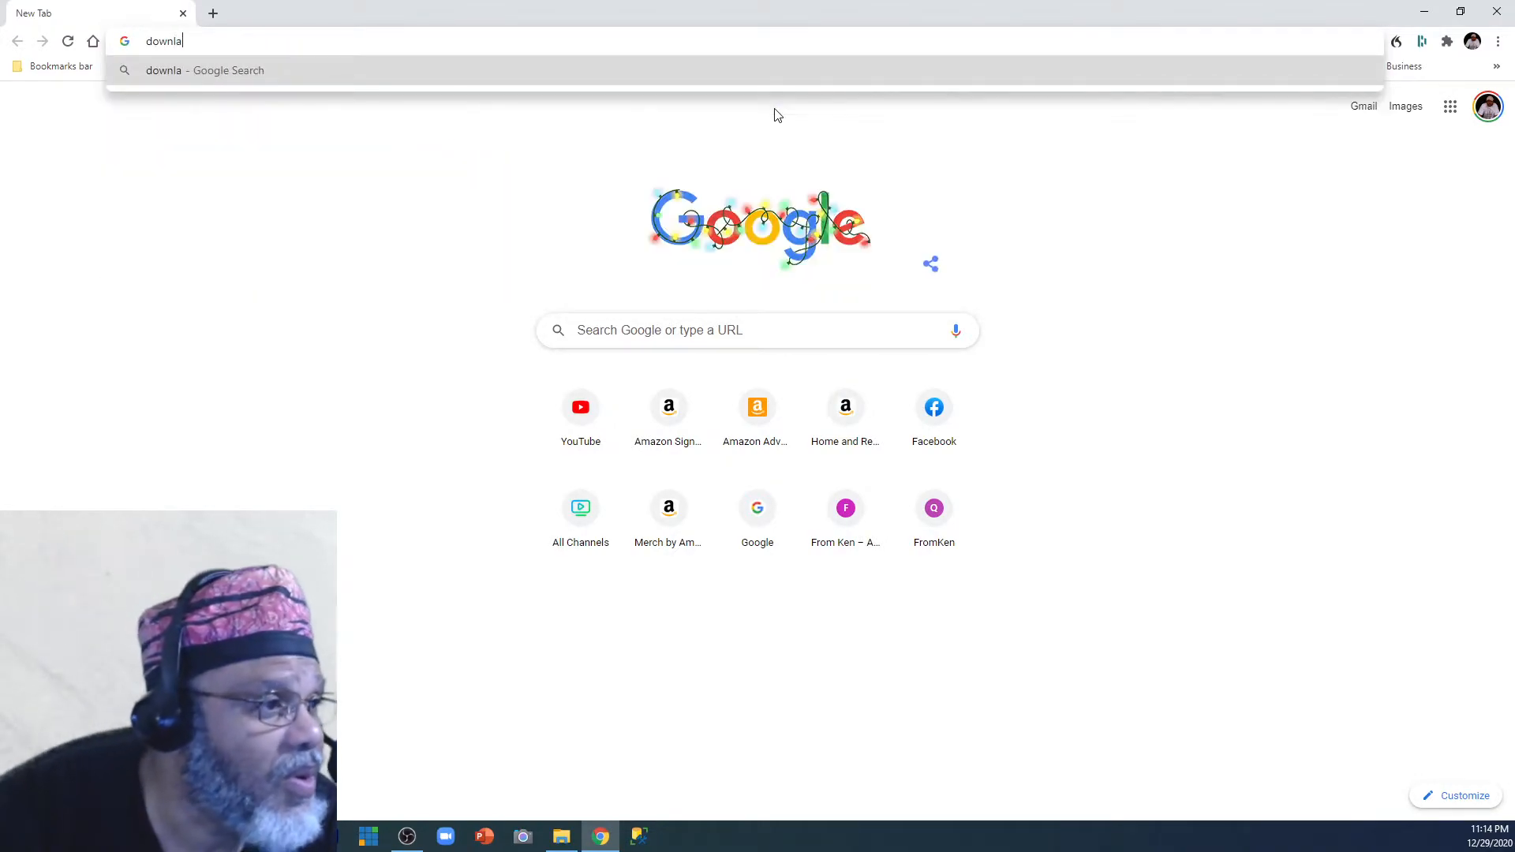
{"action": "key", "text": "BackSpace"}
{"action": "key", "text": "BackSpace"}
{"action": "type", "text": "oad "}
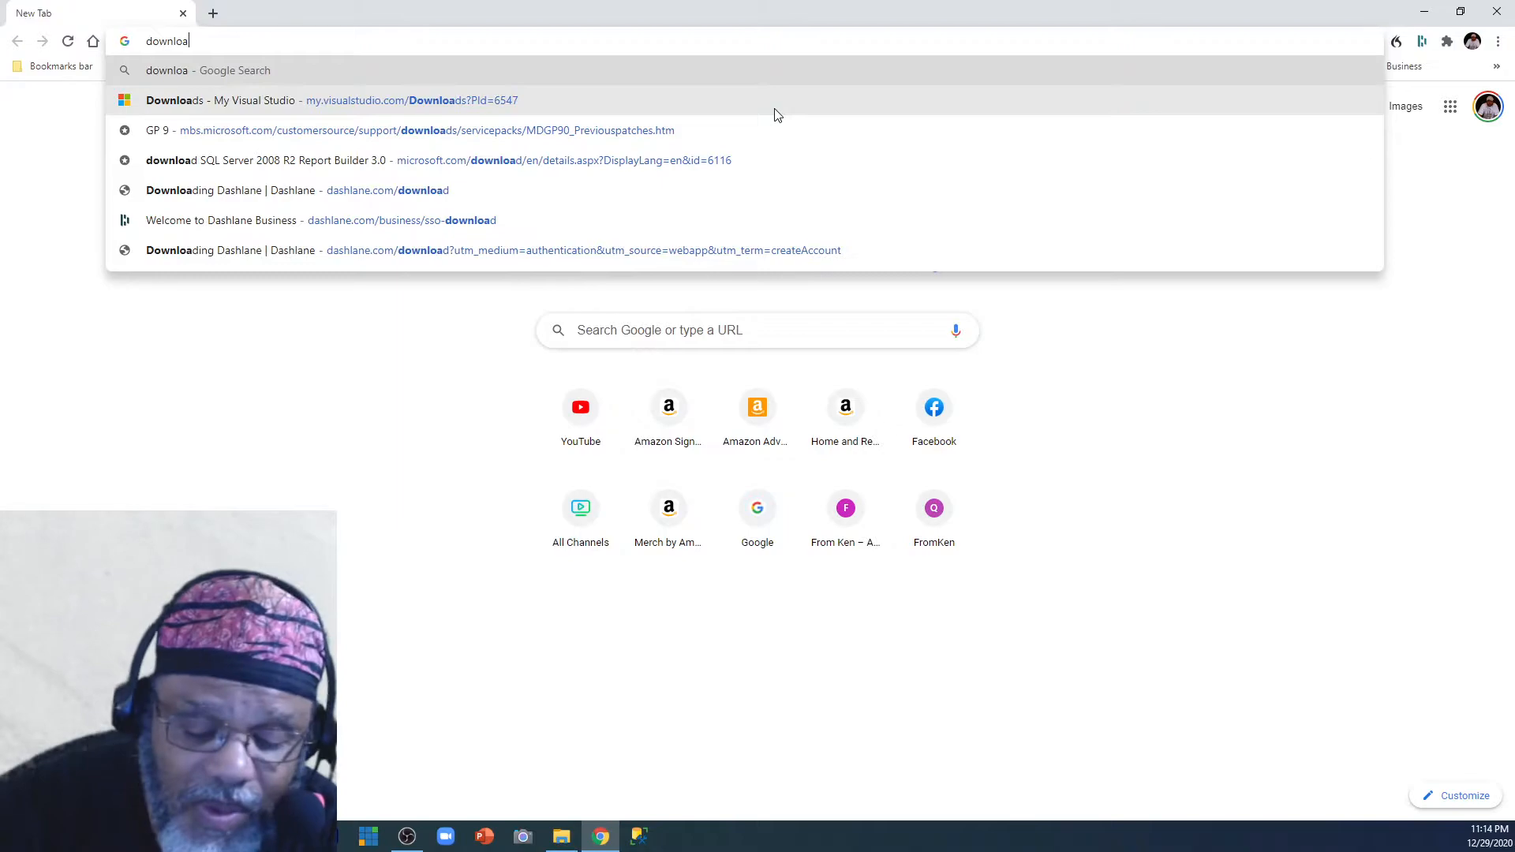
{"action": "type", "text": "microsoft "}
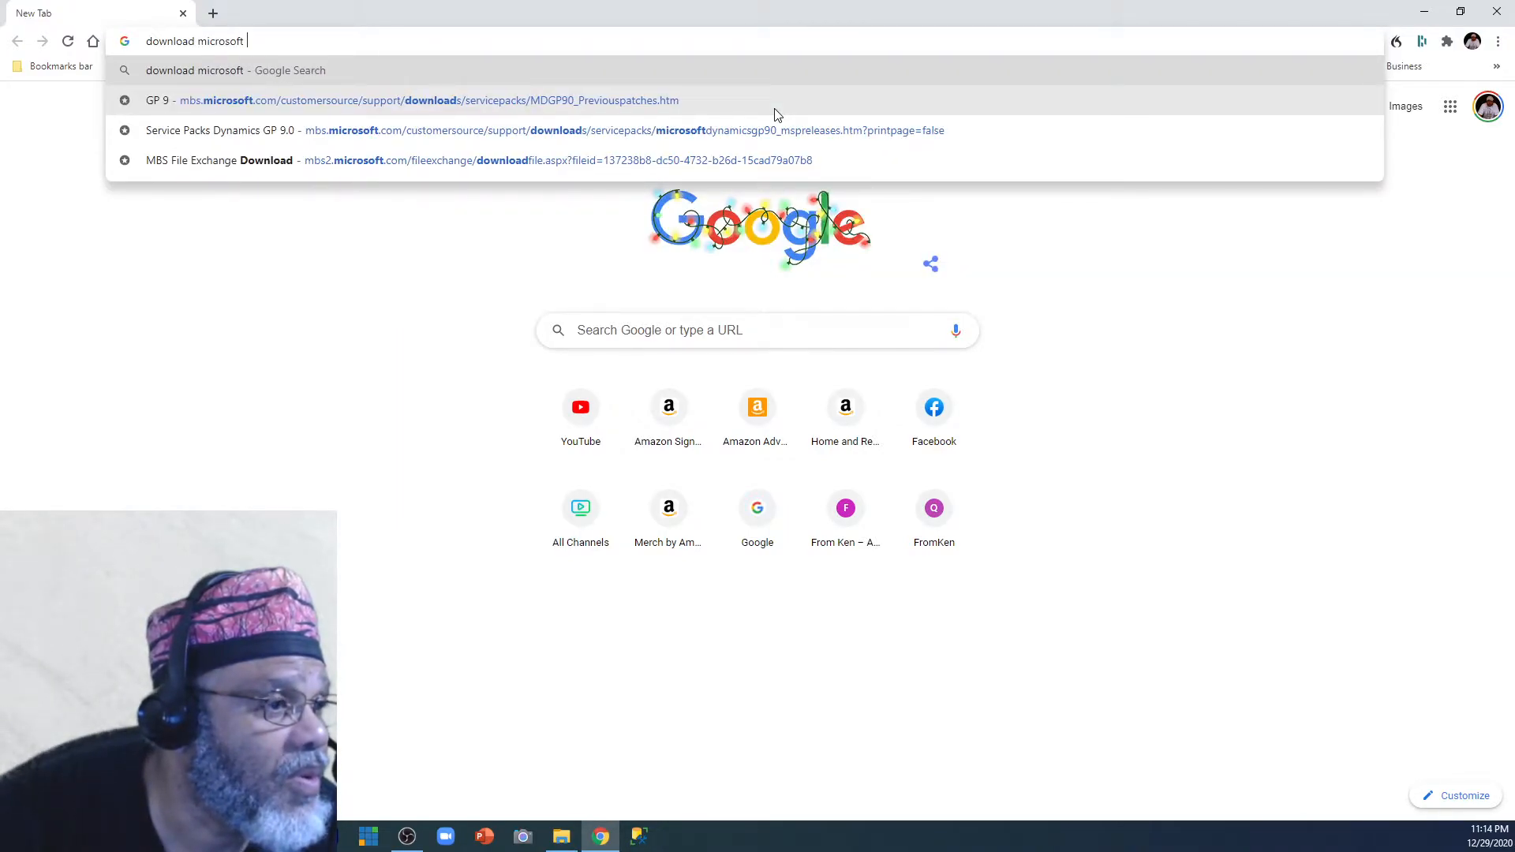
{"action": "type", "text": "sql server"}
{"action": "key", "text": "Return"}
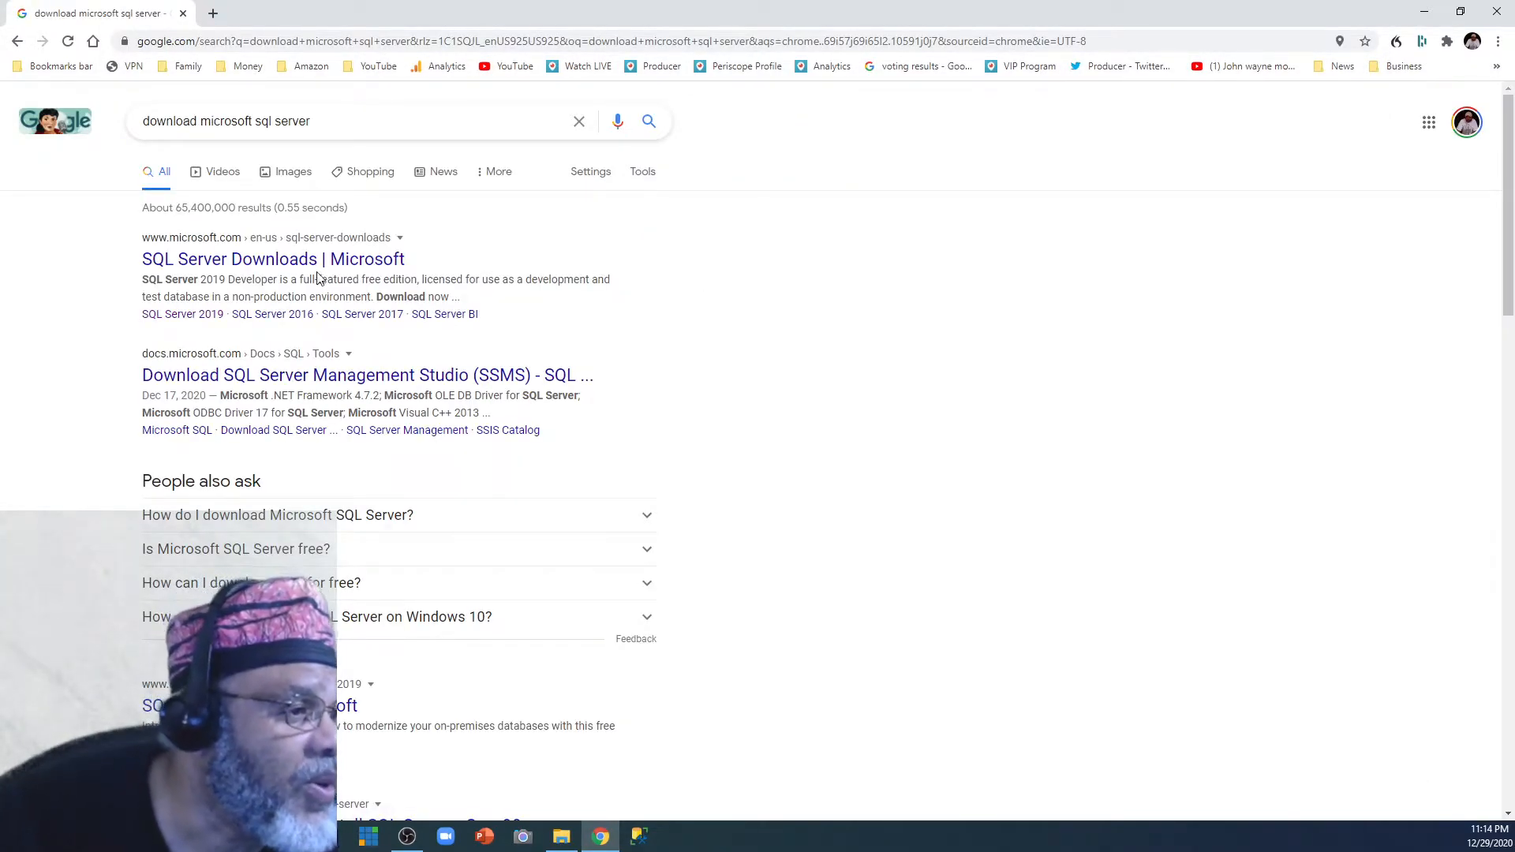
Open Microsoft's SQL Server Downloads page and start downloading the free Developer edition.
{"action": "left_click", "coordinate": [363, 261]}
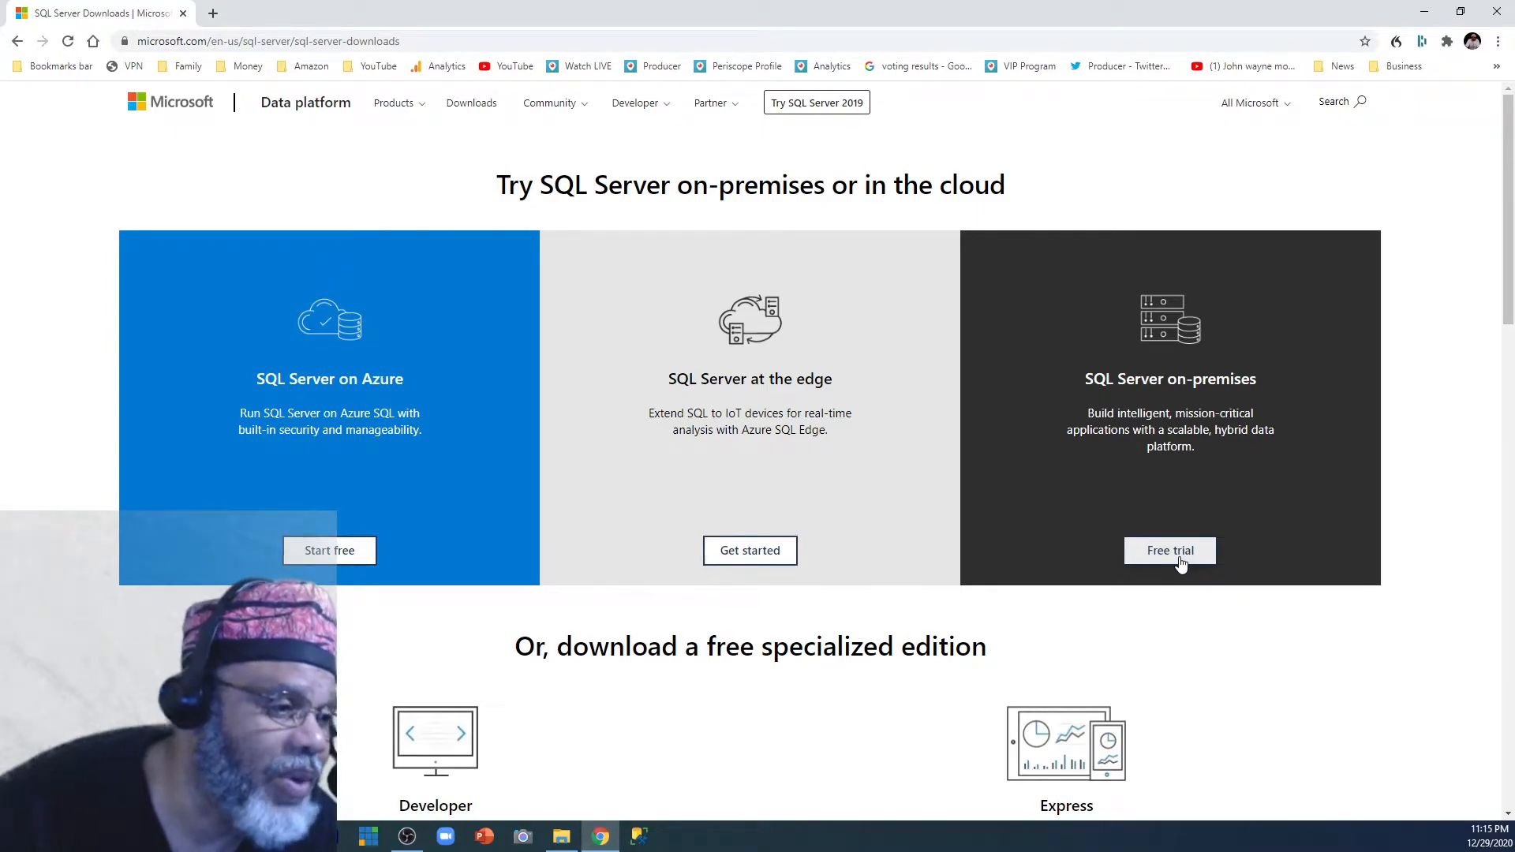
{"action": "scroll", "coordinate": [458, 700], "scroll_direction": "down", "scroll_amount": 3}
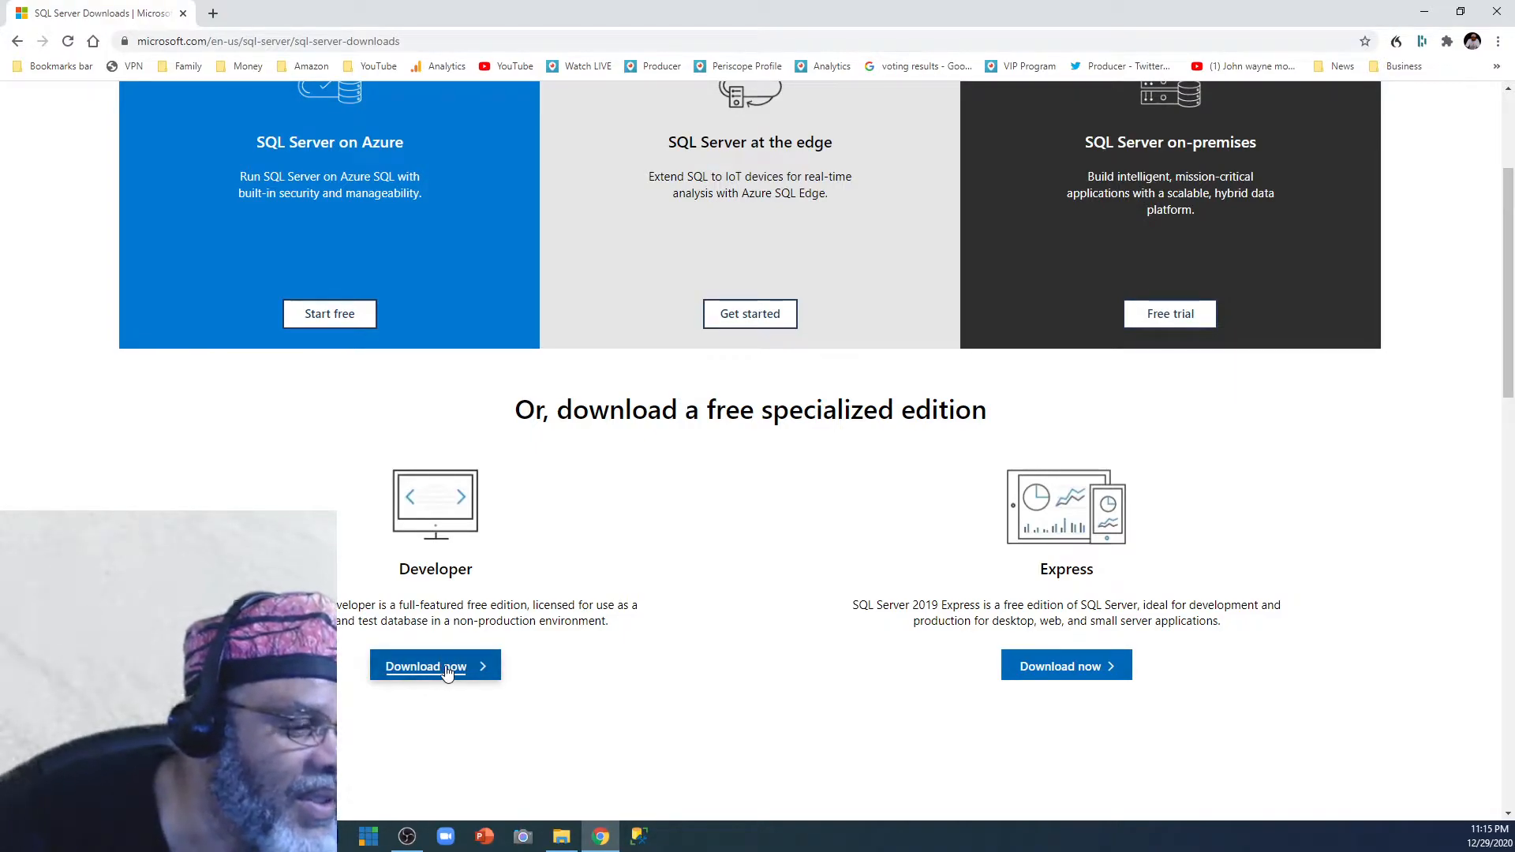
{"action": "left_click", "coordinate": [447, 671]}
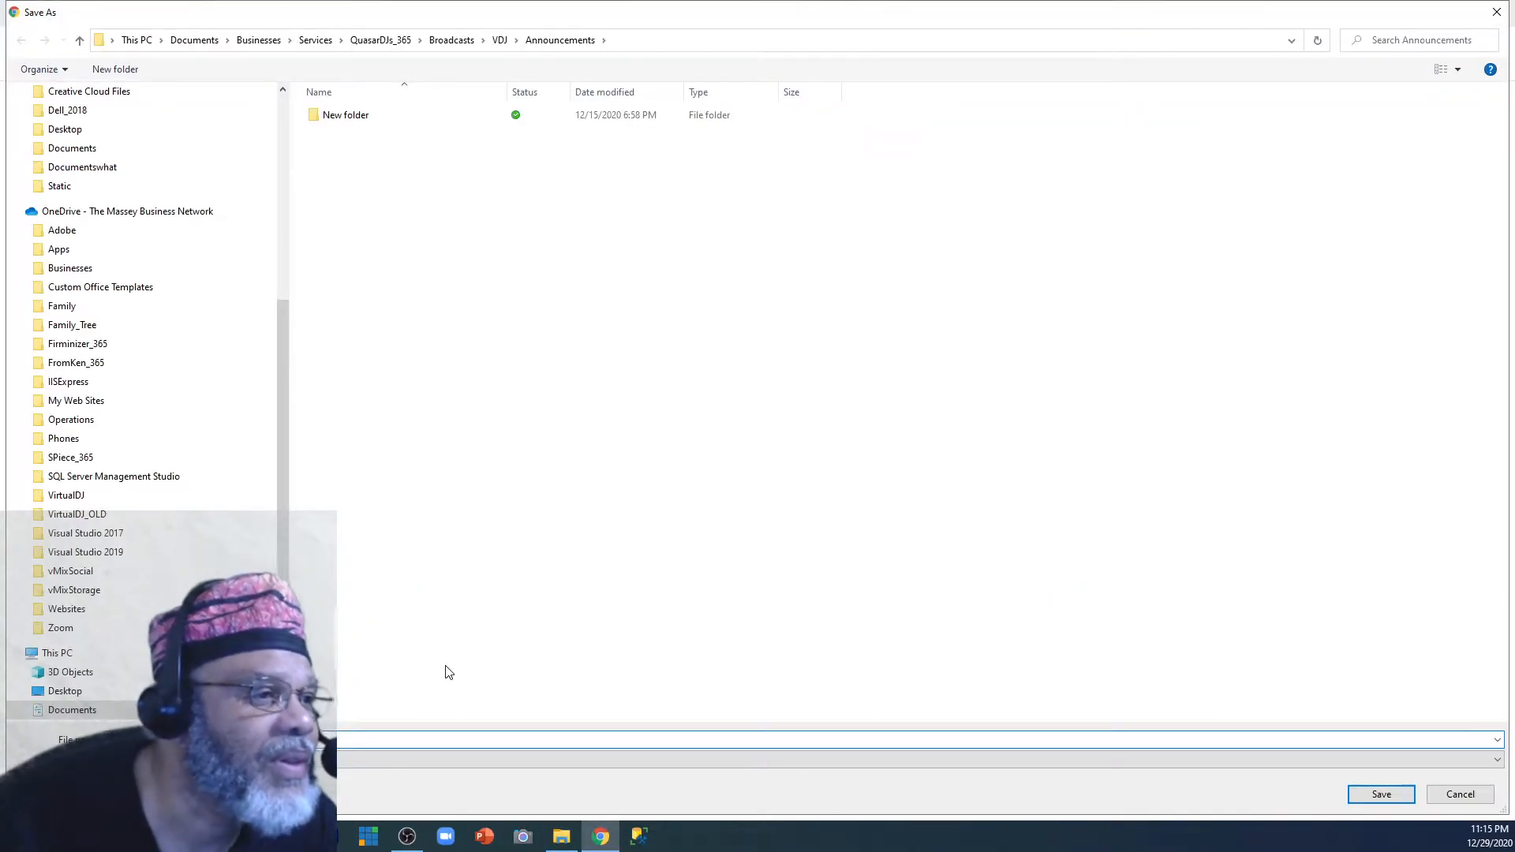
Go up to the Services folder and create a new folder named SQL_Coach in it.
{"action": "left_click", "coordinate": [315, 41]}
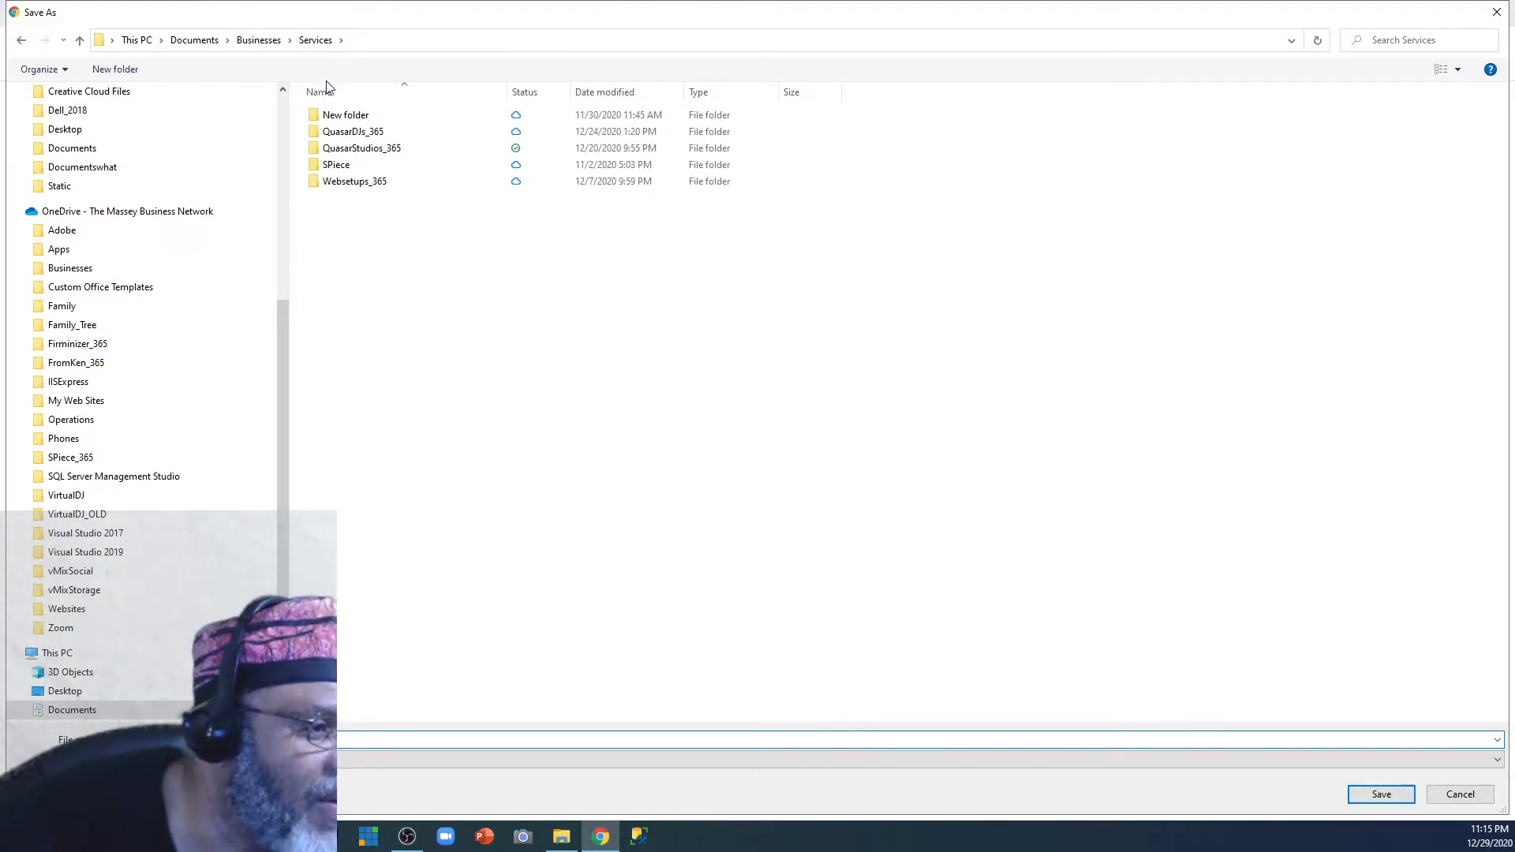
{"action": "right_click", "coordinate": [370, 232]}
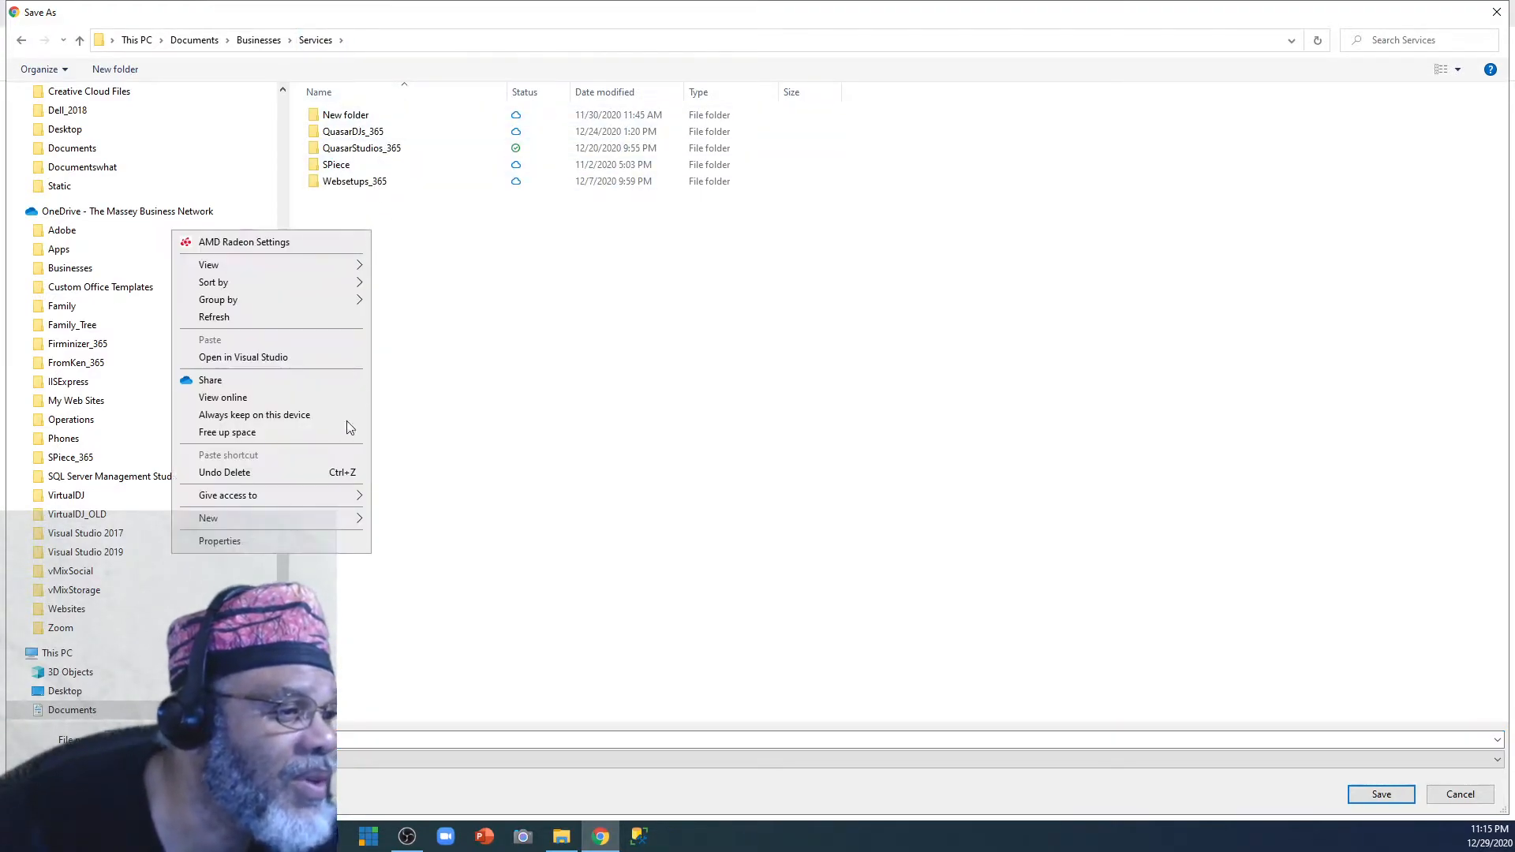
{"action": "mouse_move", "coordinate": [351, 519]}
{"action": "left_click", "coordinate": [408, 518]}
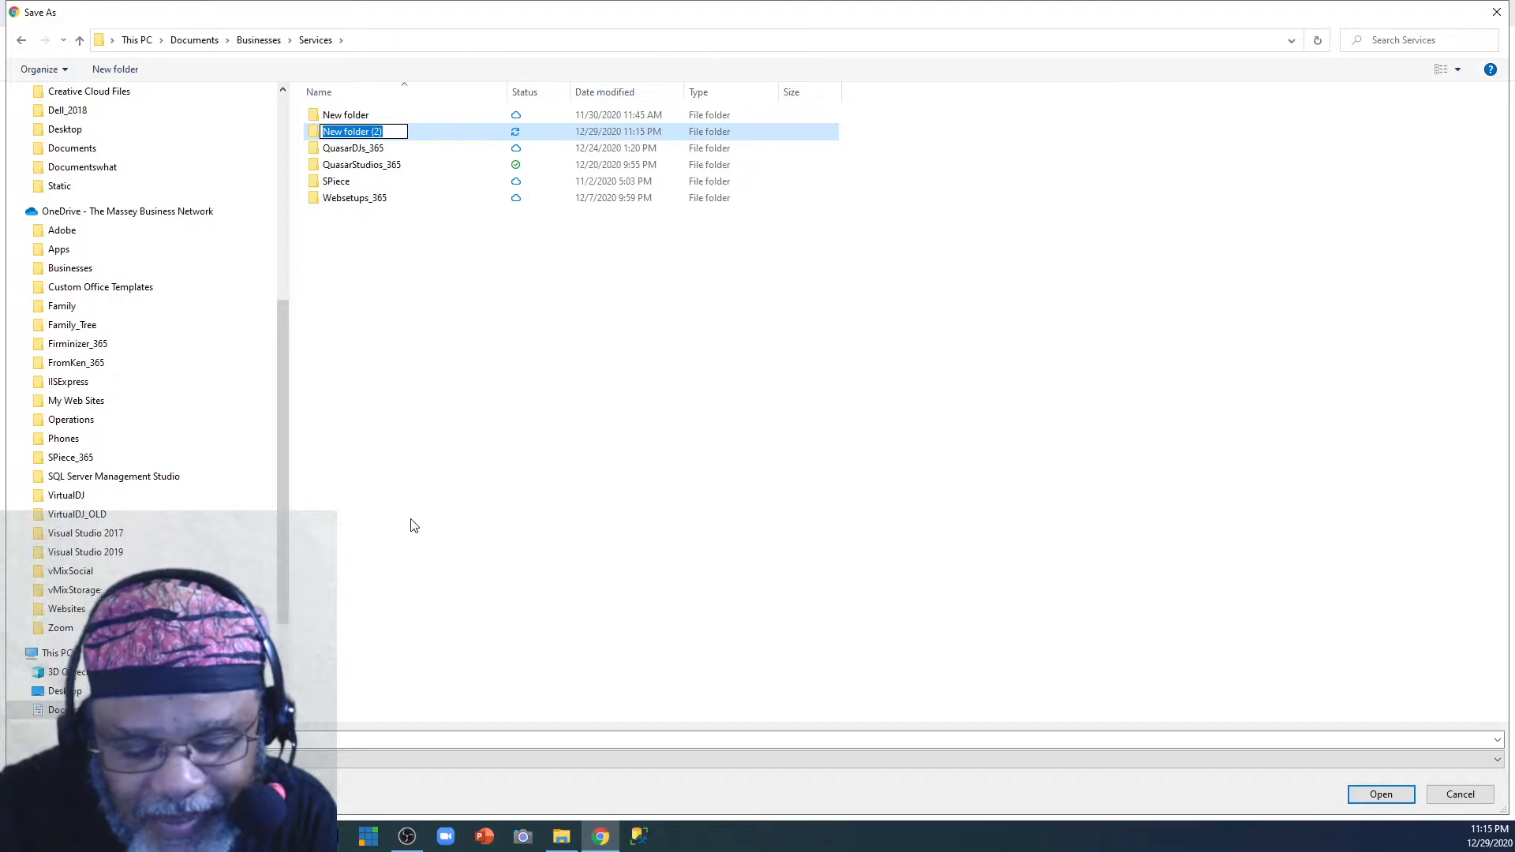
{"action": "type", "text": "SQL_"}
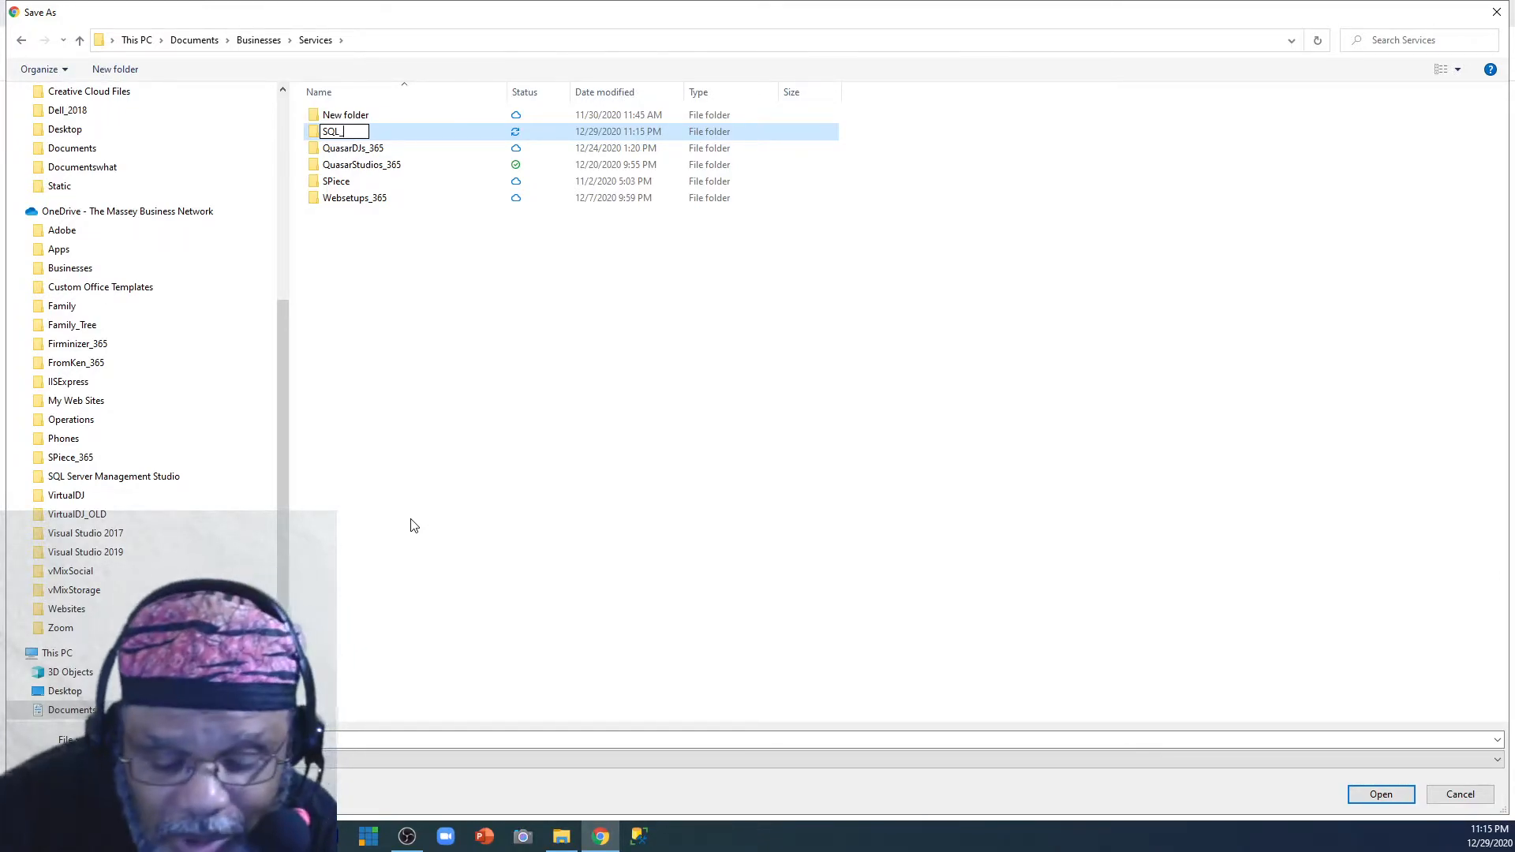
{"action": "type", "text": "Coache"}
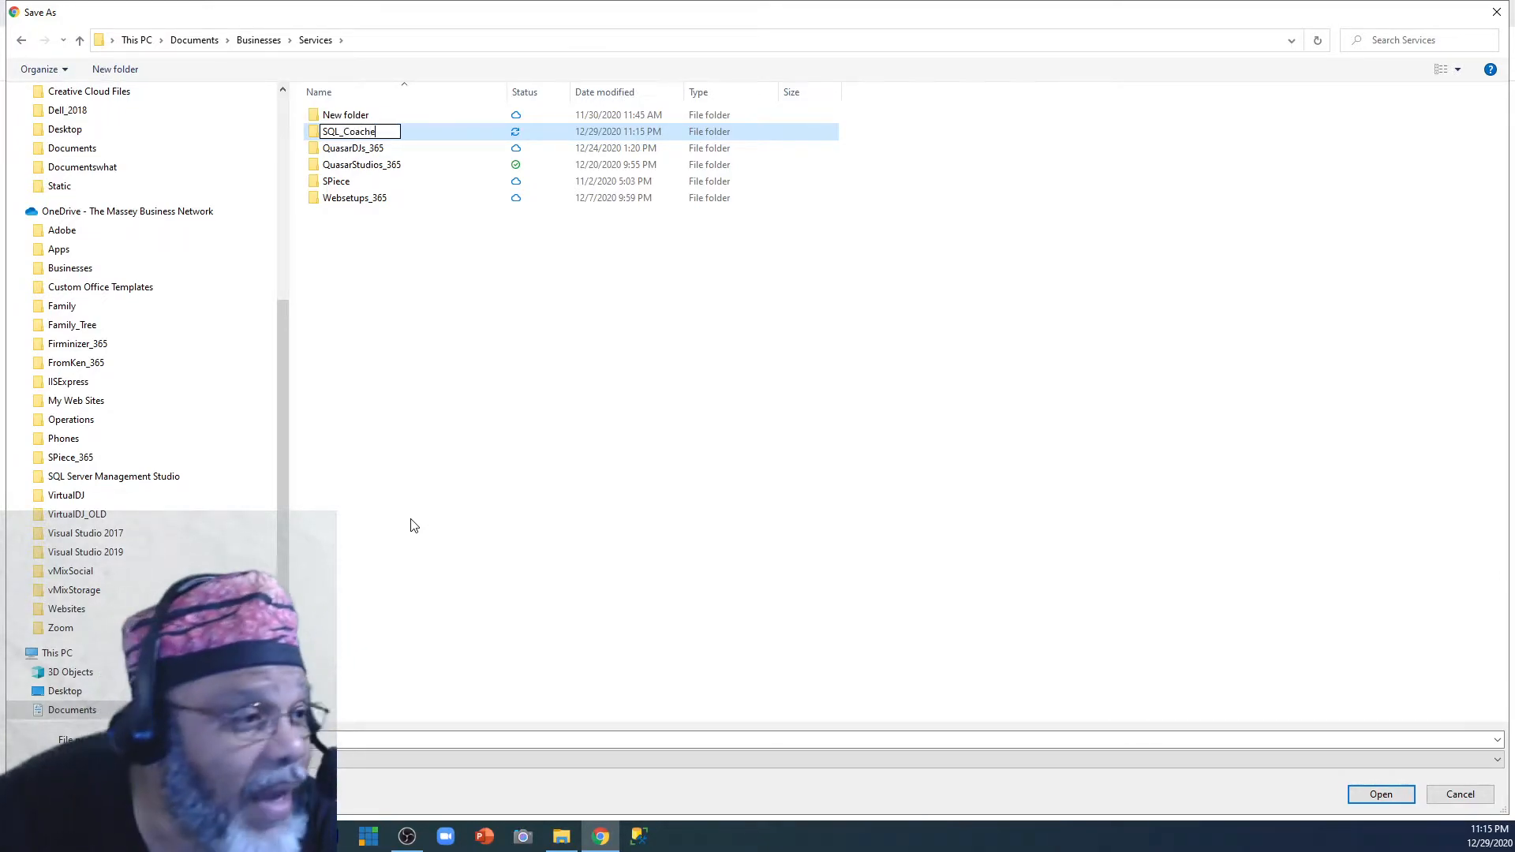
{"action": "key", "text": "BackSpace"}
{"action": "left_click", "coordinate": [414, 527]}
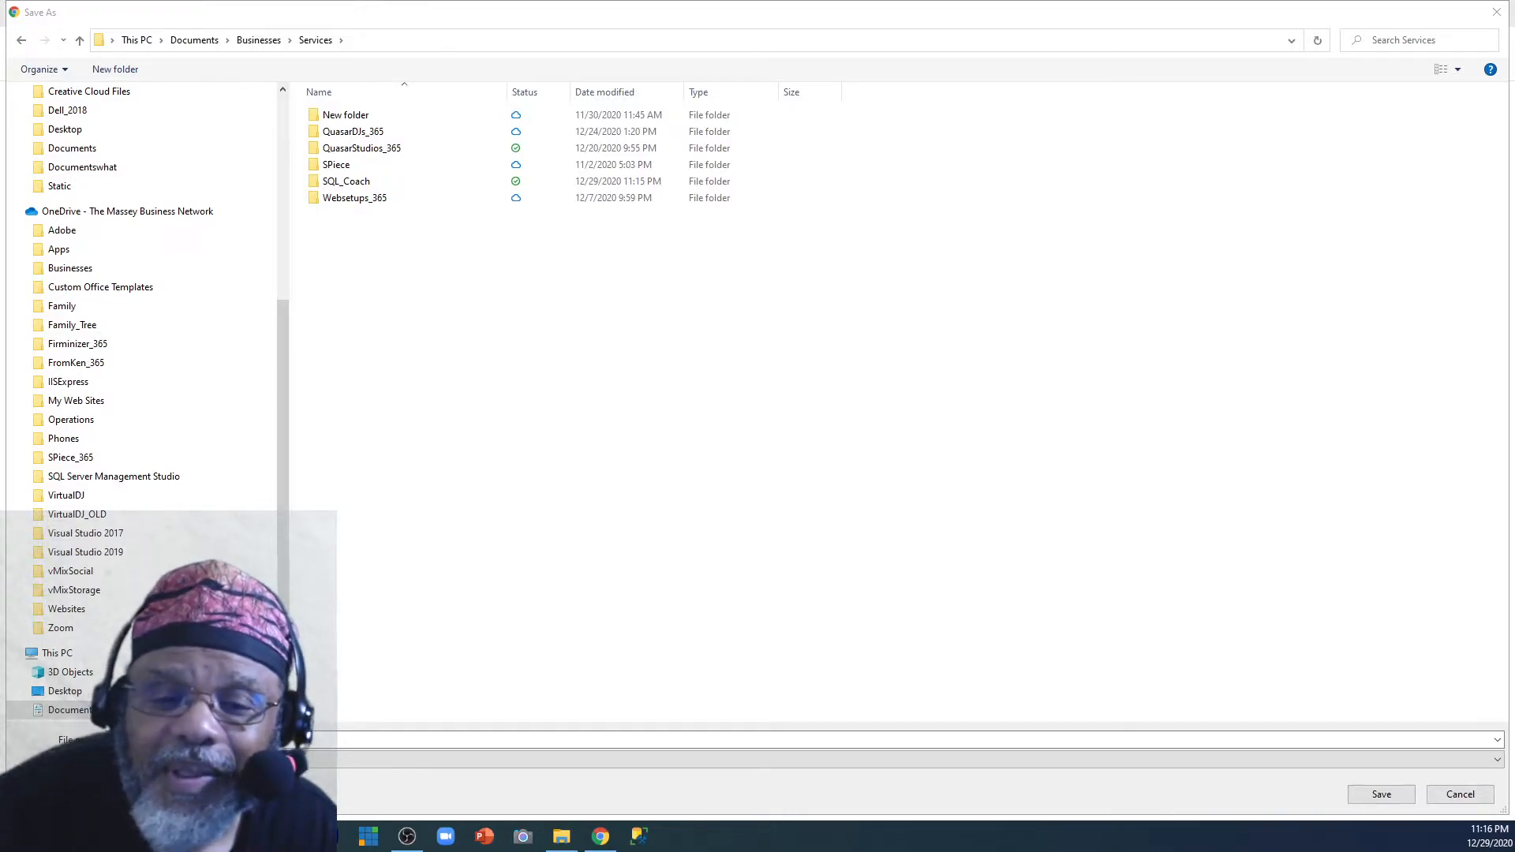
{"action": "key", "text": "alt+Tab"}
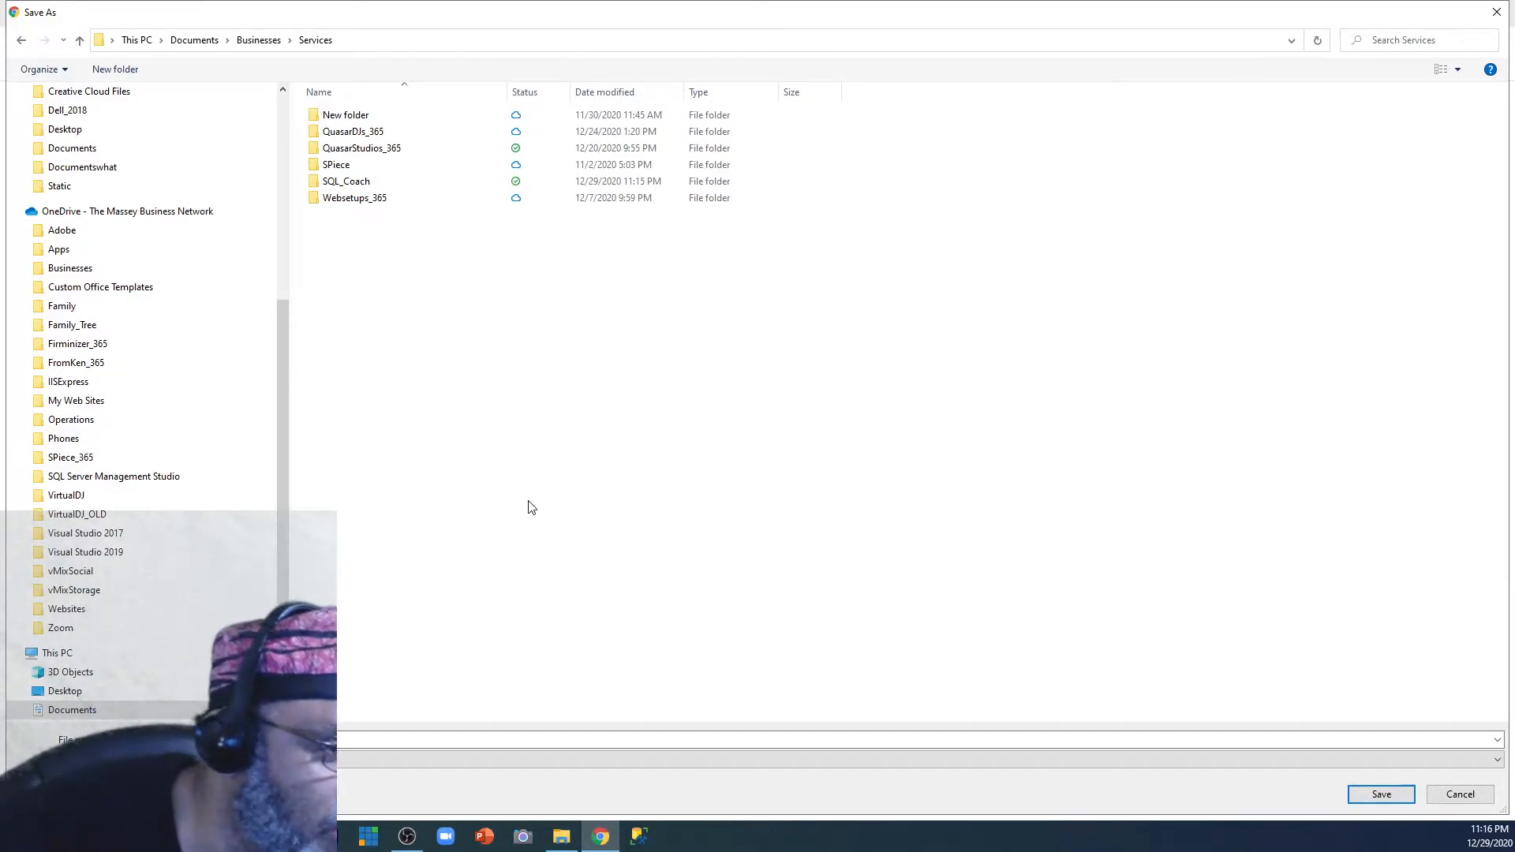
{"action": "left_click", "coordinate": [376, 187]}
{"action": "double_click", "coordinate": [377, 187]}
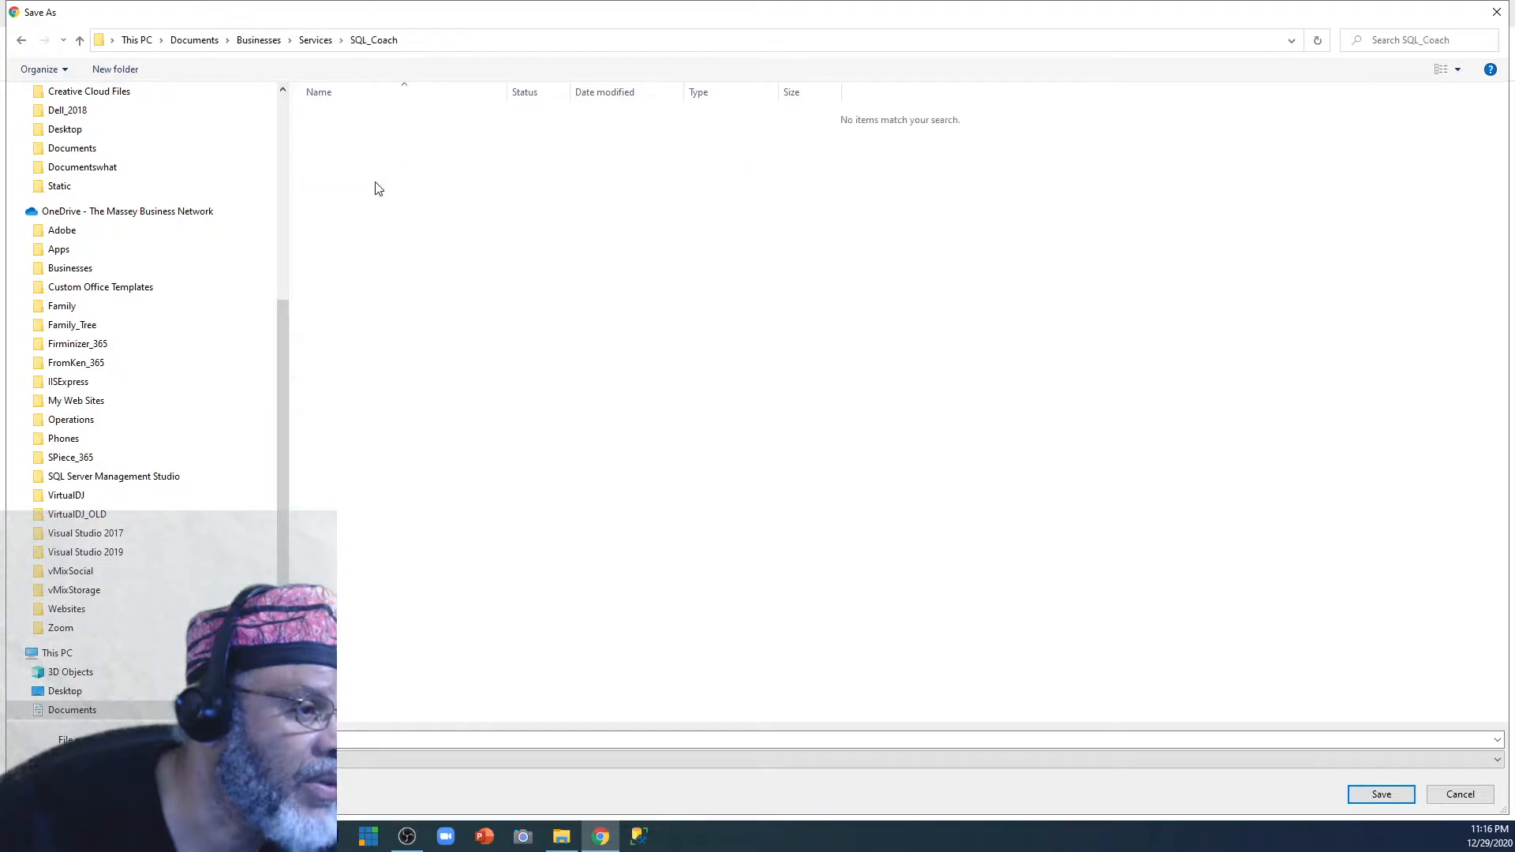
{"action": "left_click", "coordinate": [316, 41]}
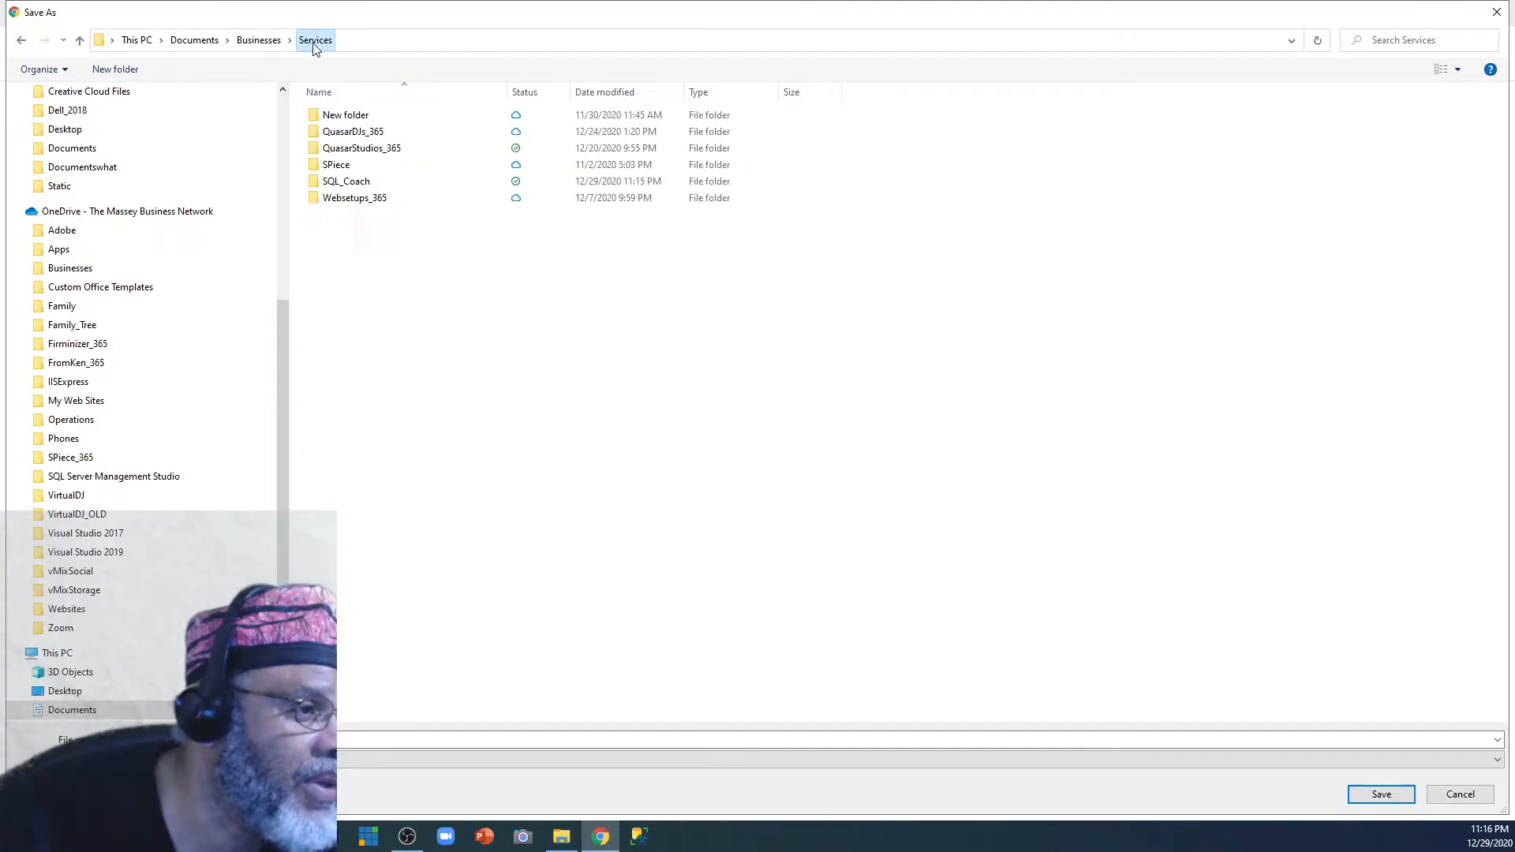
Browse to Businesses > Operations > Software and create a new folder named Microsoft there.
{"action": "left_click", "coordinate": [259, 41]}
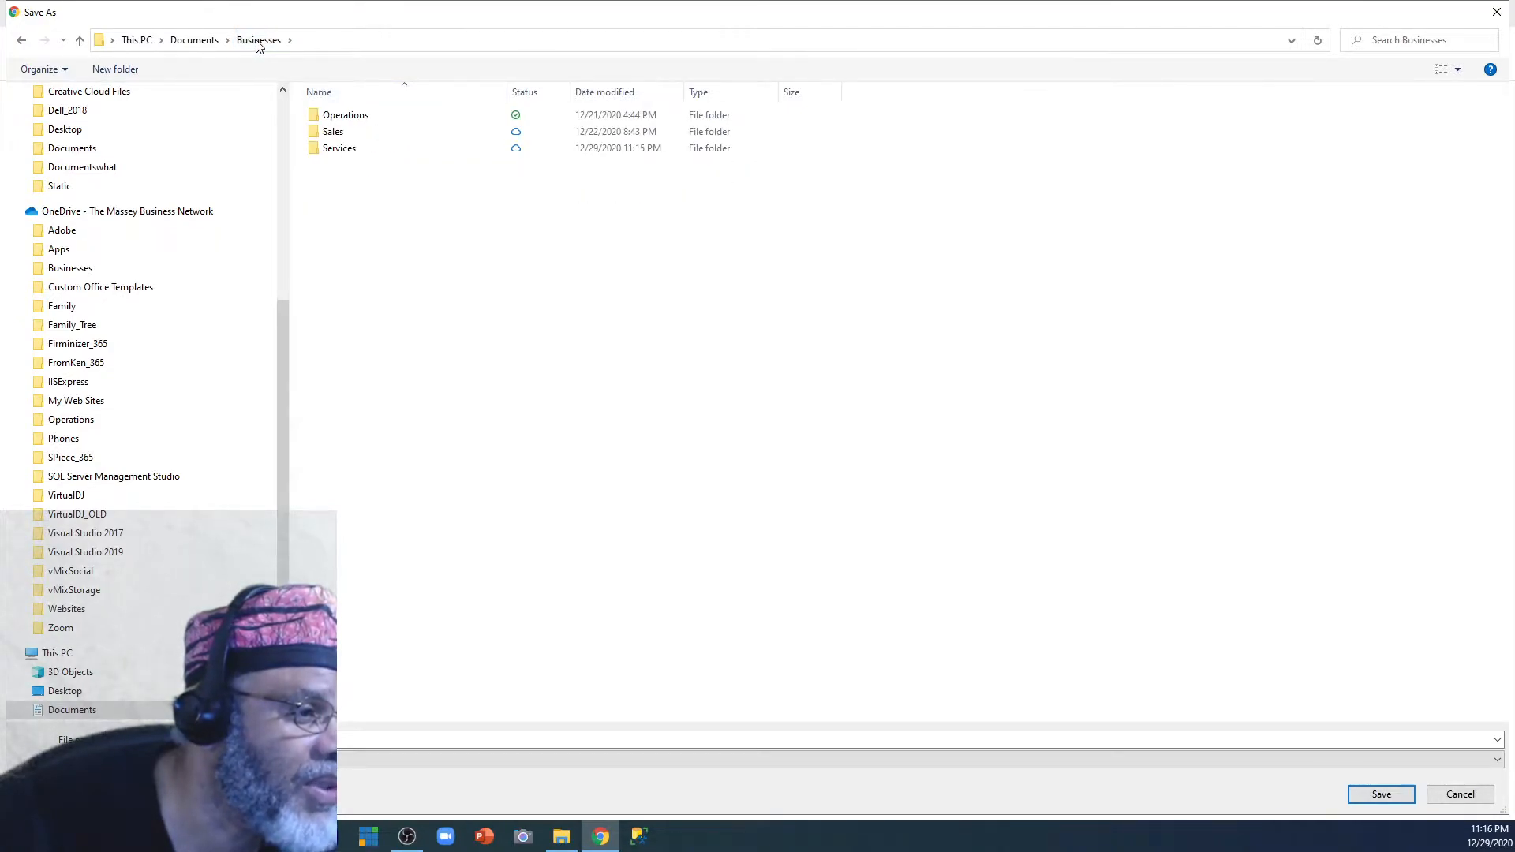
{"action": "double_click", "coordinate": [359, 116]}
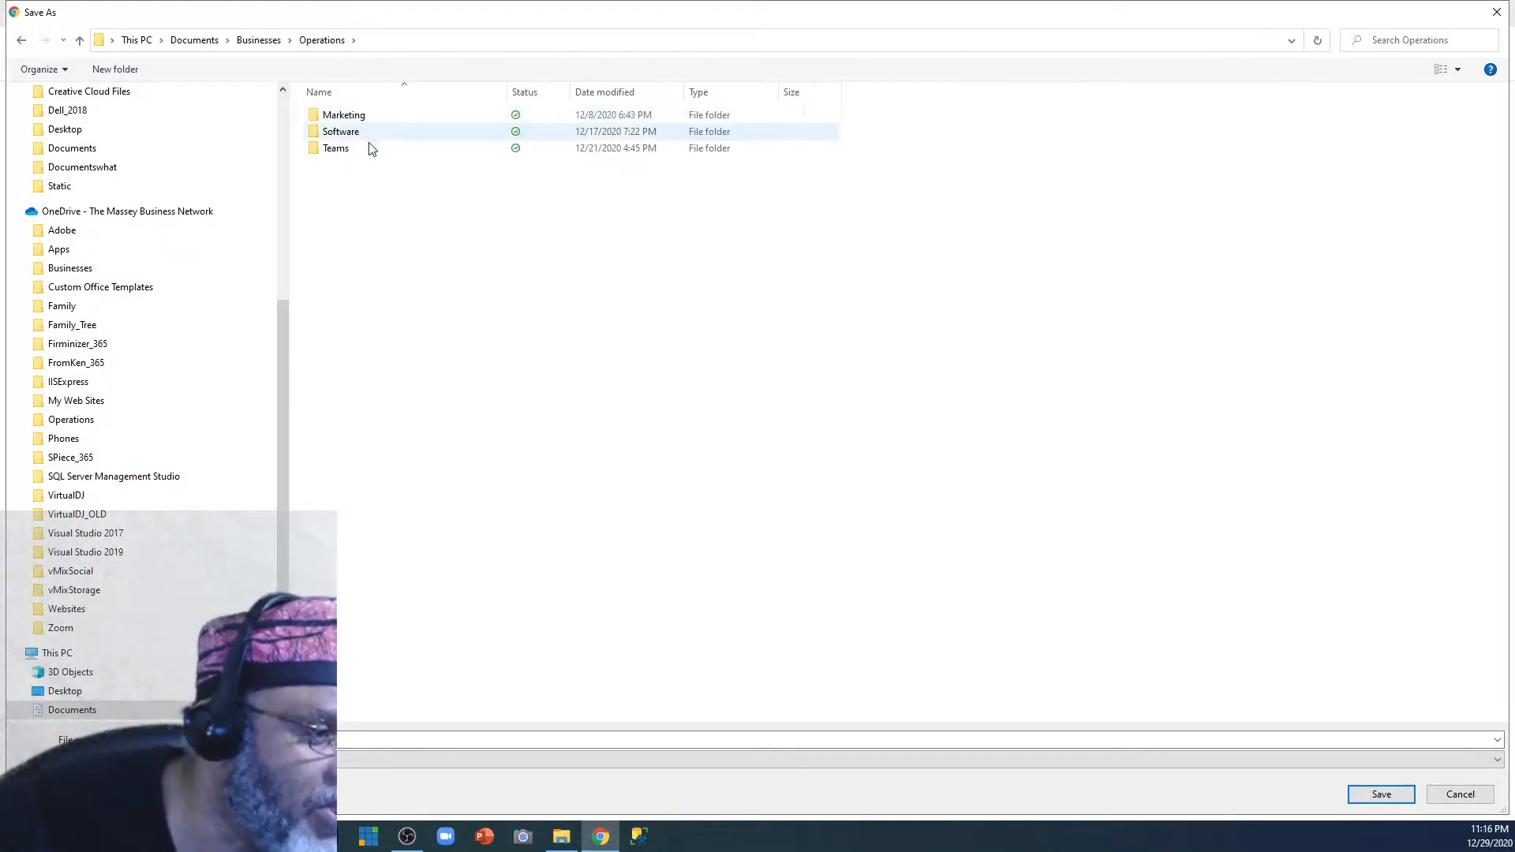
{"action": "double_click", "coordinate": [359, 134]}
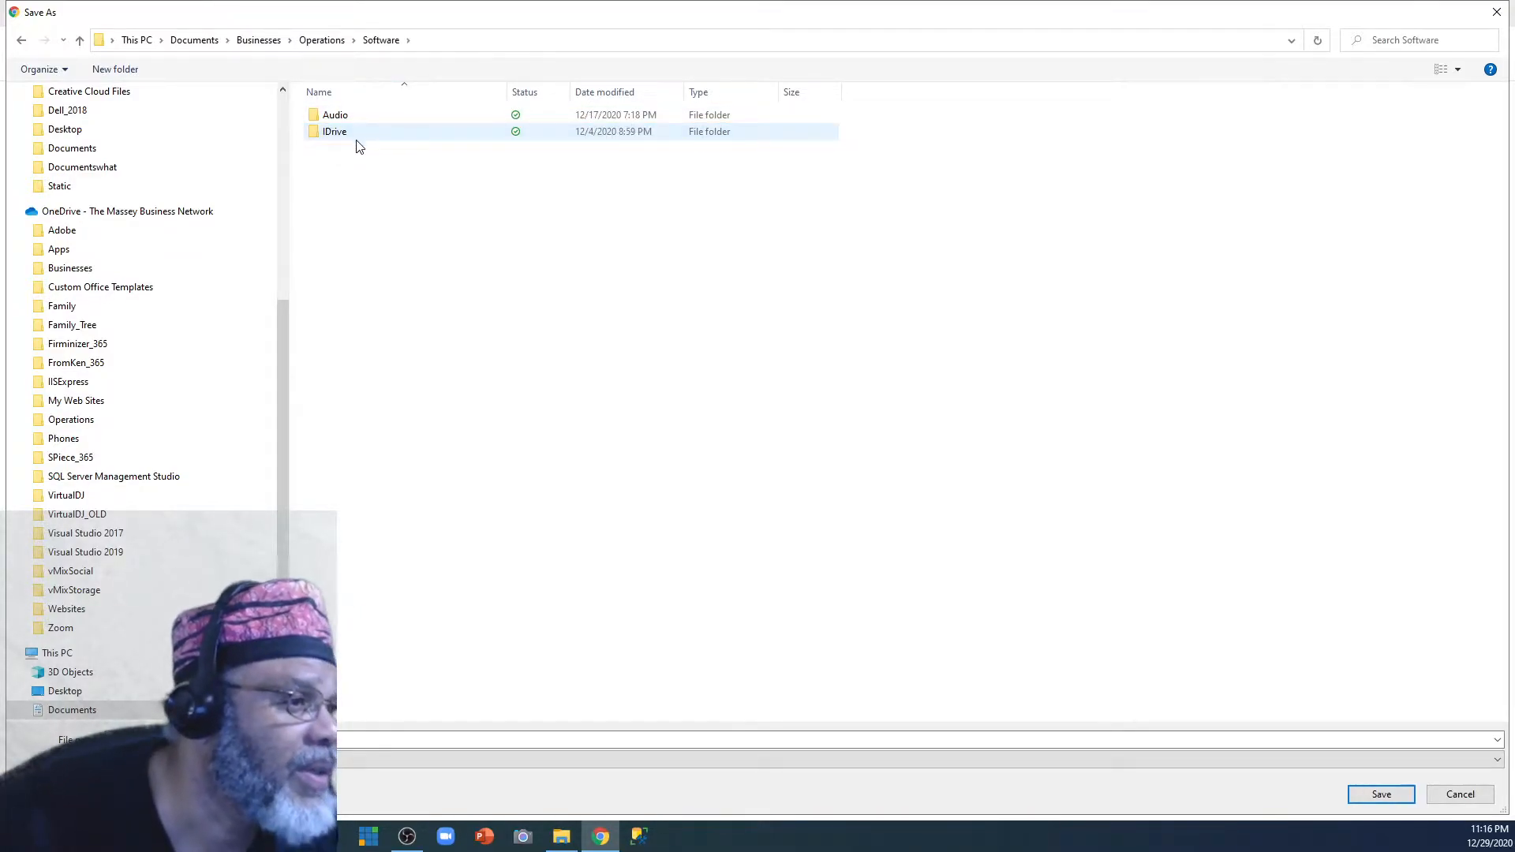
{"action": "right_click", "coordinate": [357, 199]}
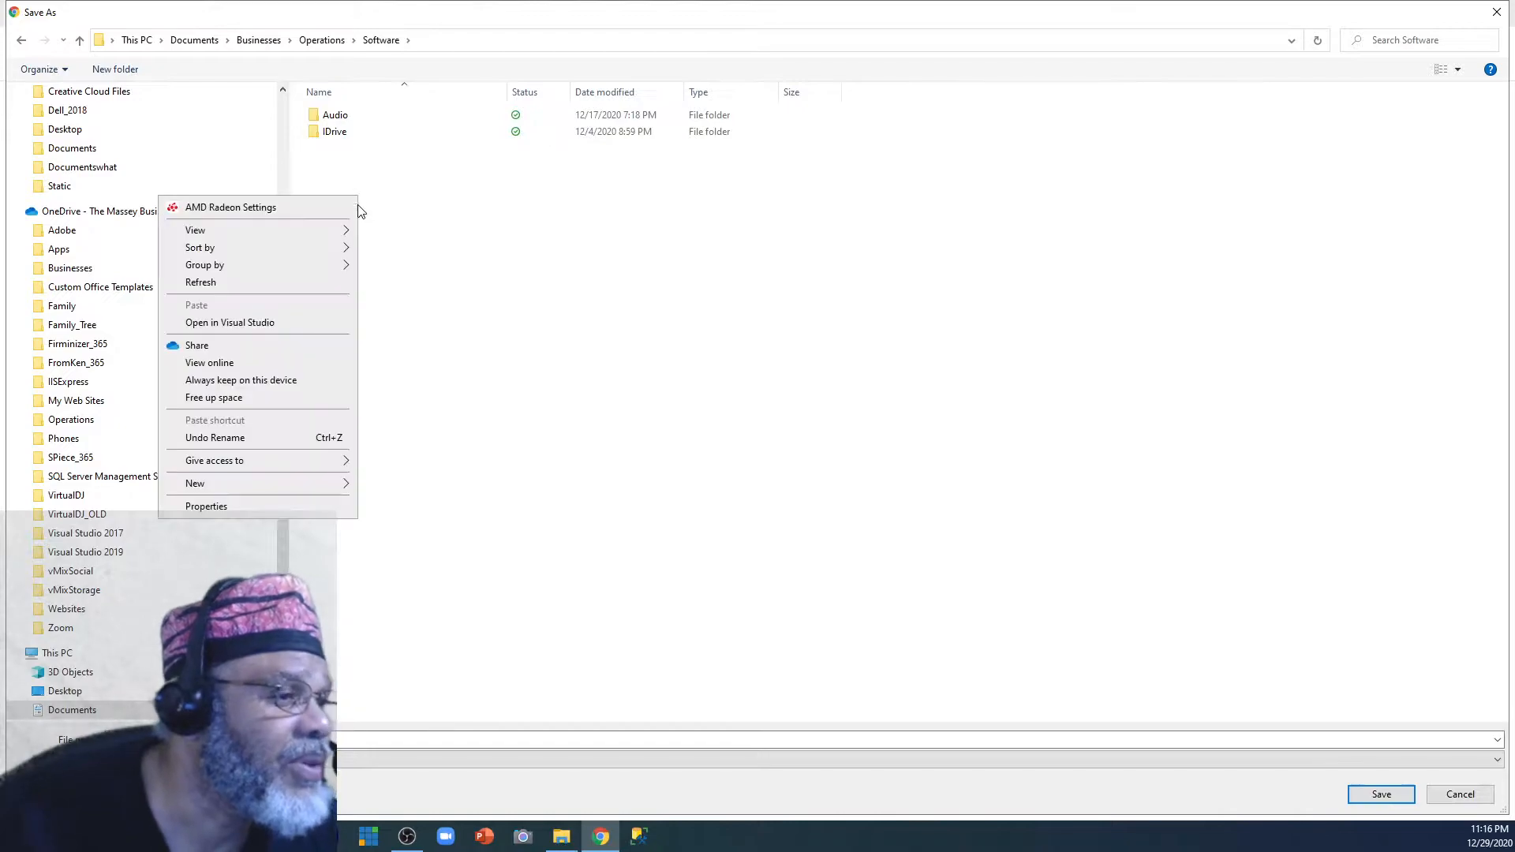
{"action": "mouse_move", "coordinate": [303, 484]}
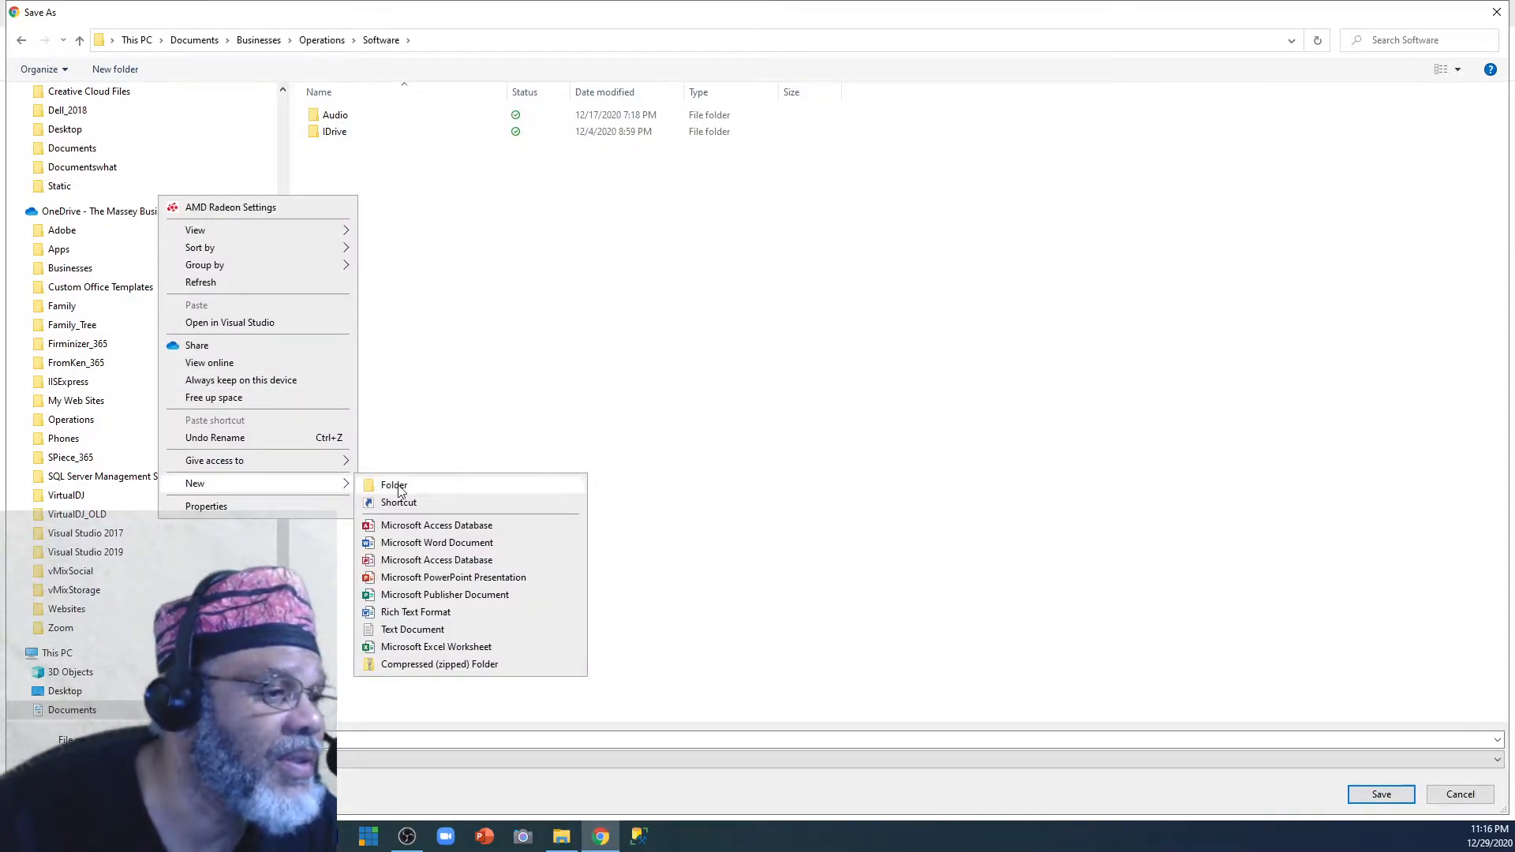
{"action": "left_click", "coordinate": [394, 486]}
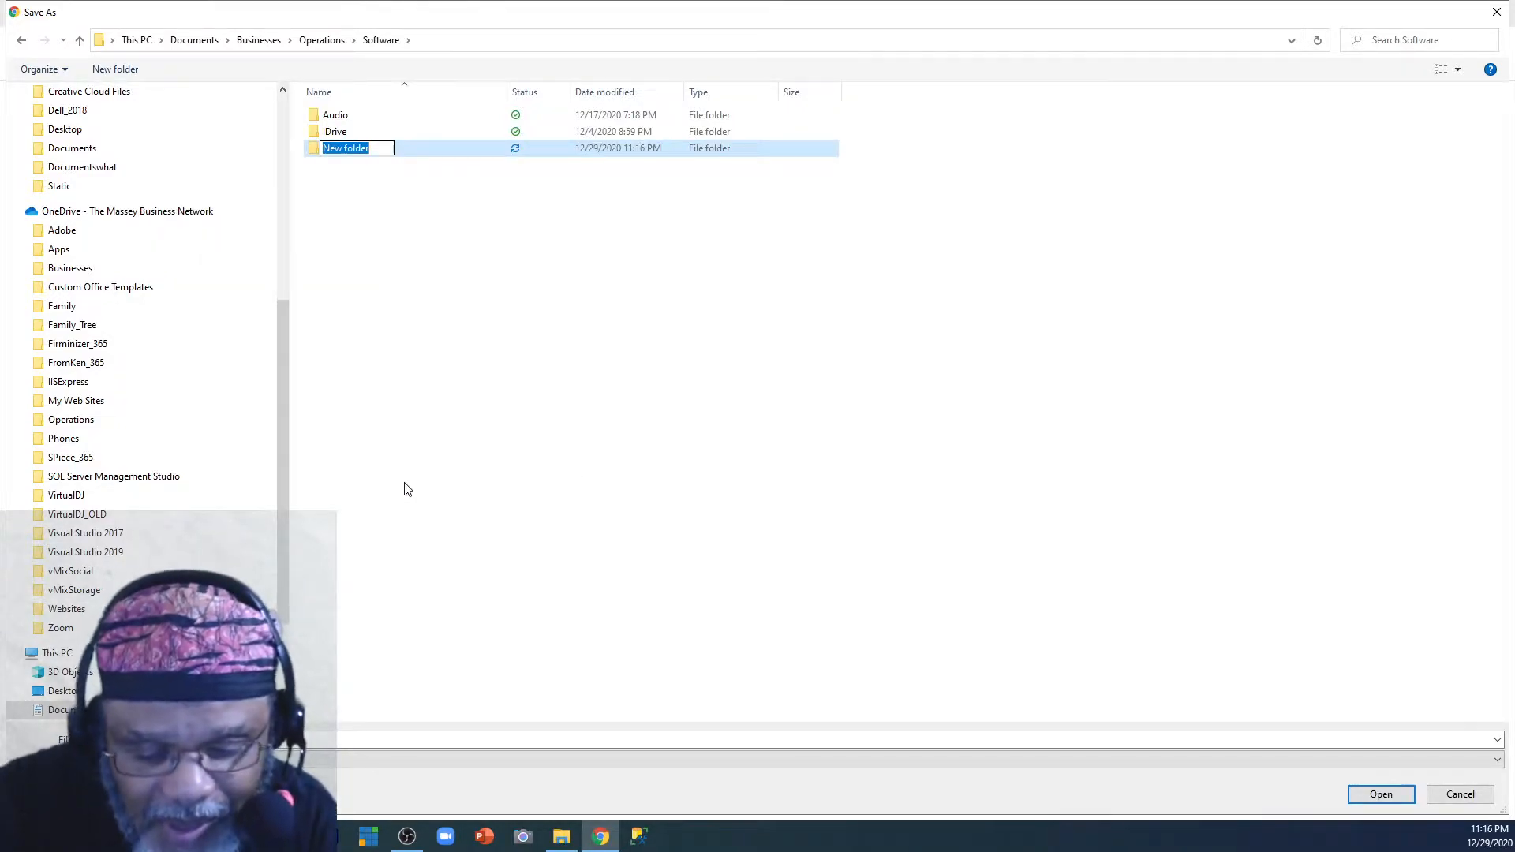
{"action": "type", "text": "SQ"}
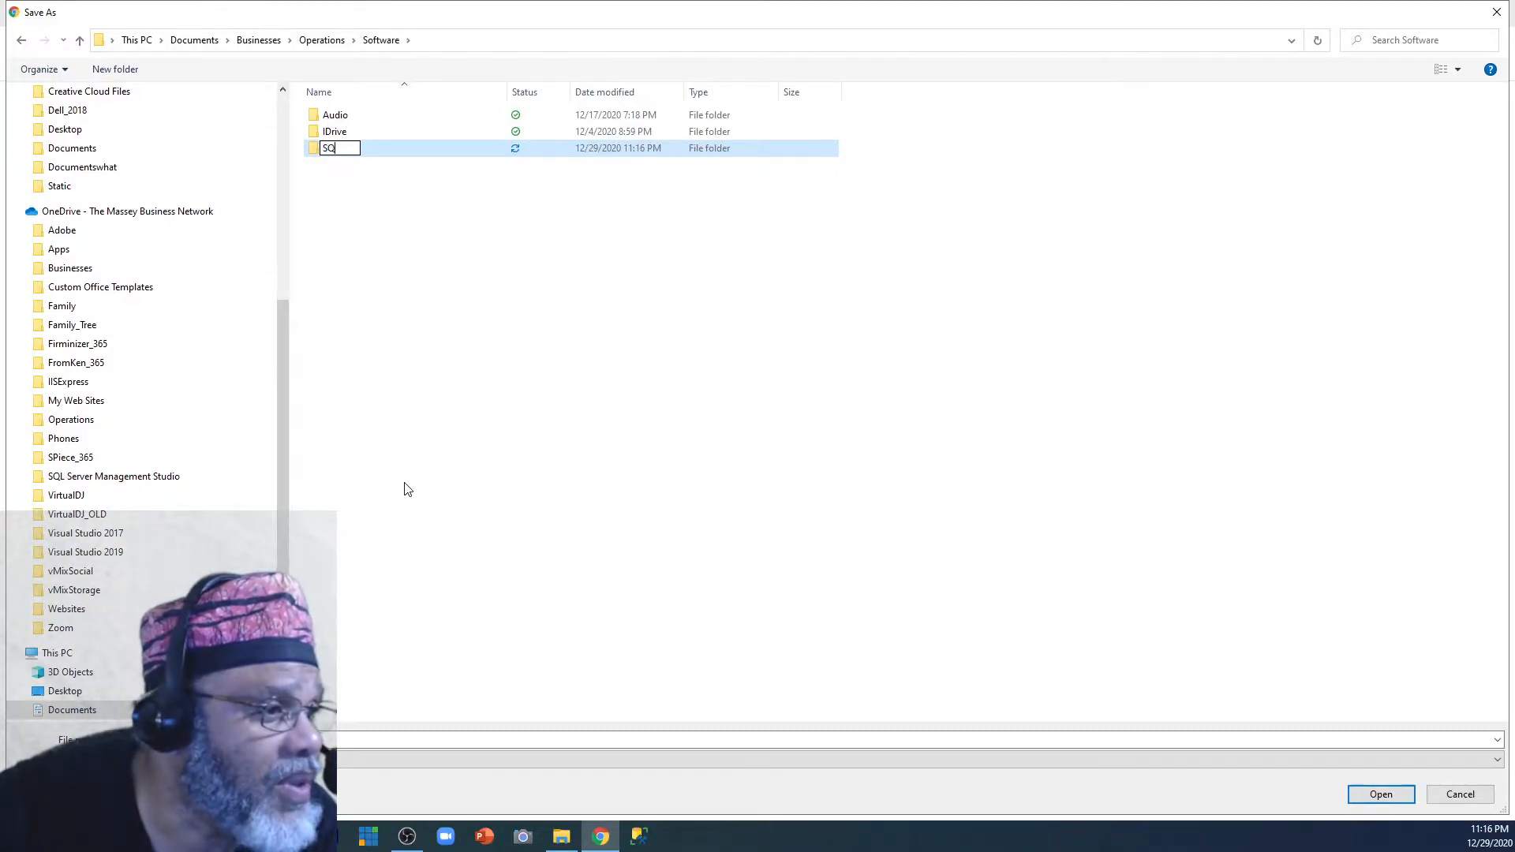
{"action": "key", "text": "BackSpace"}
{"action": "key", "text": "BackSpace"}
{"action": "type", "text": "M"}
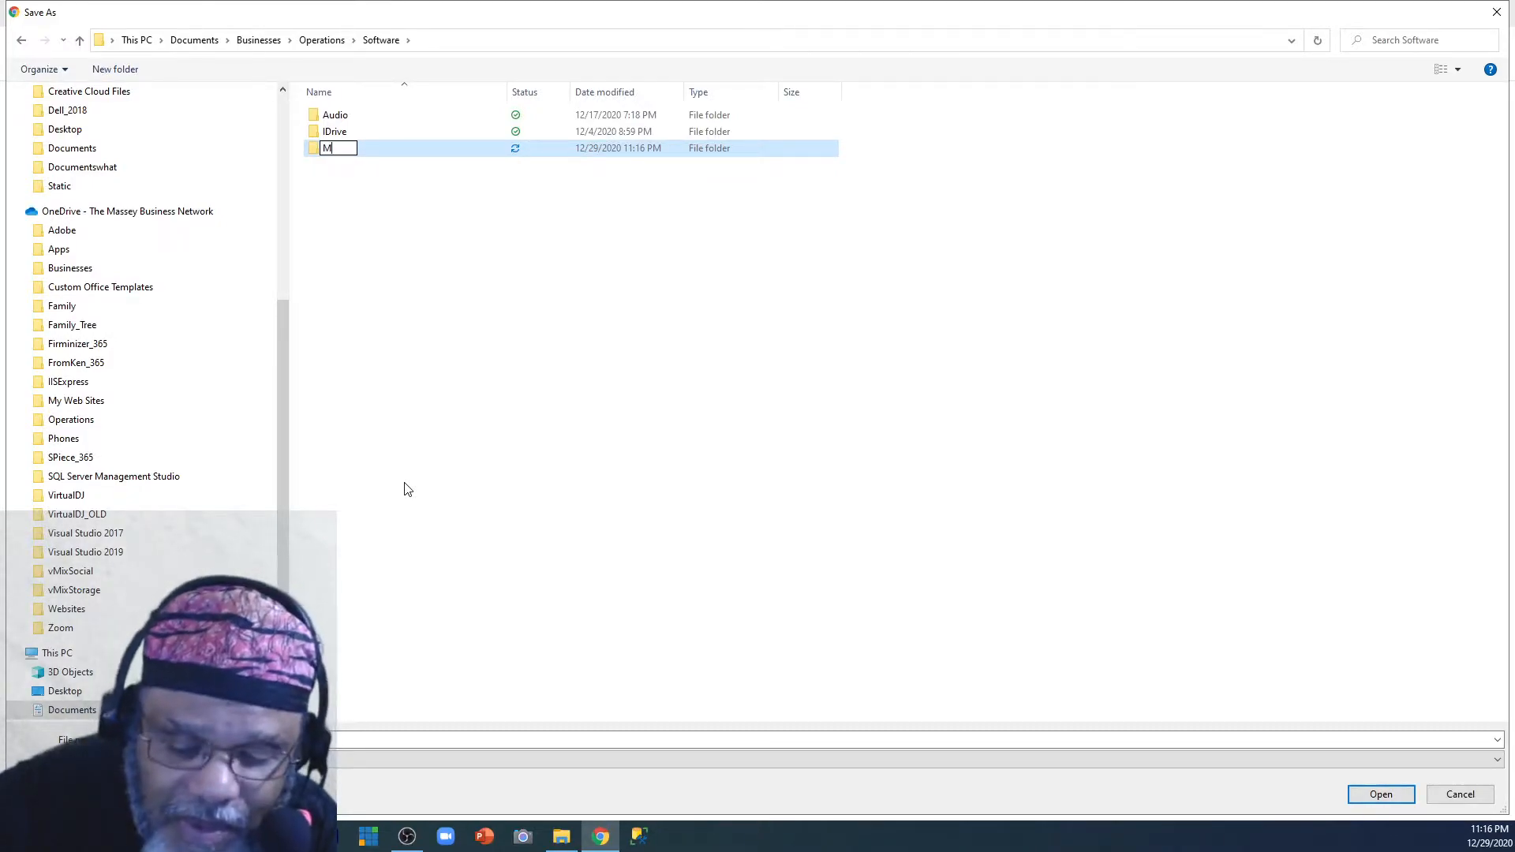
{"action": "type", "text": "icrosoft"}
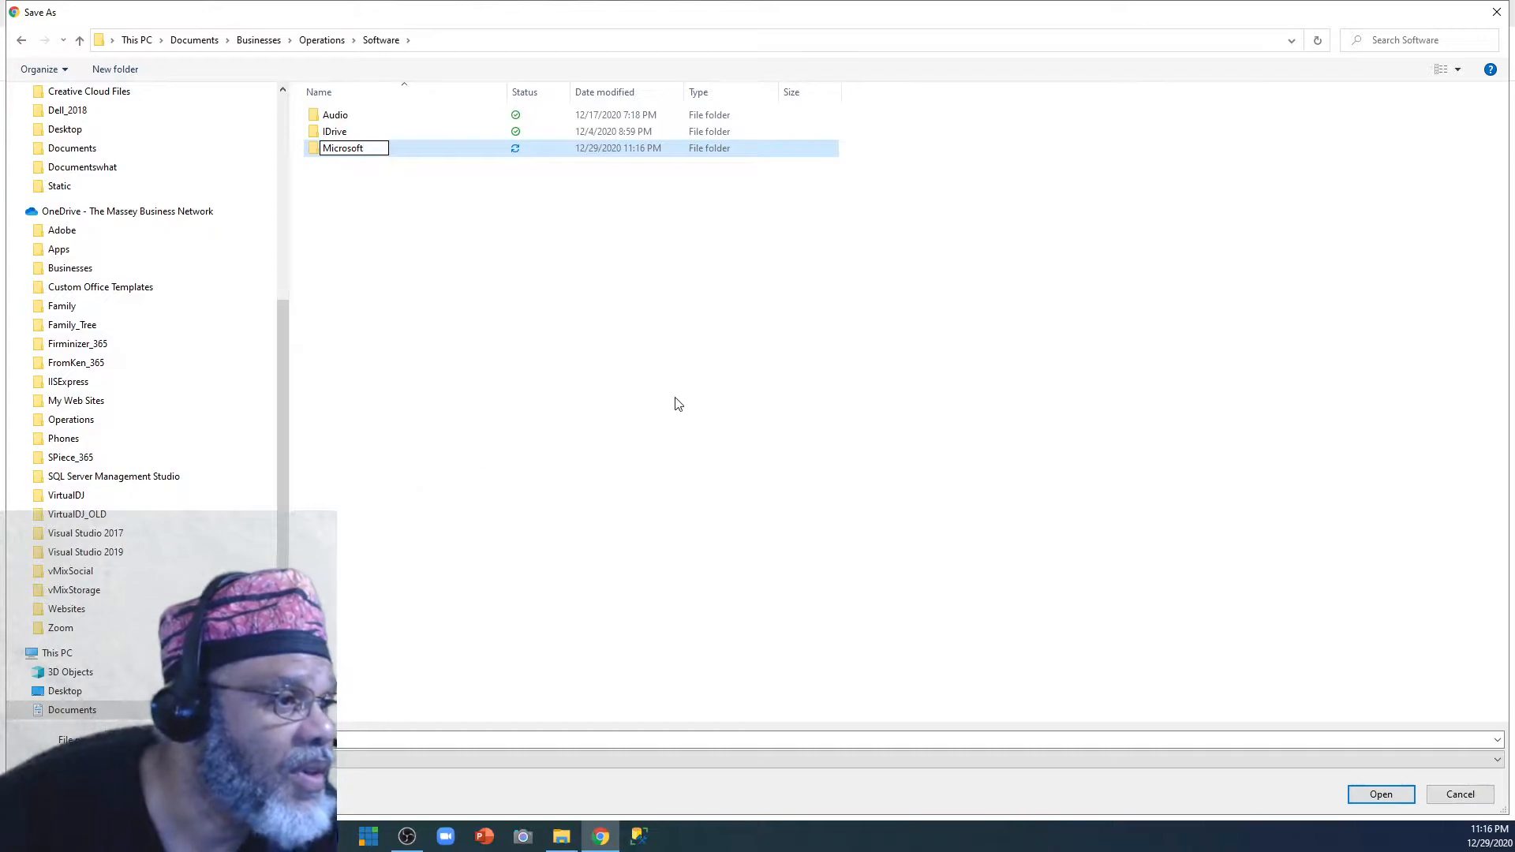
{"action": "left_click", "coordinate": [608, 341]}
Create a folder named SQL Server Developer inside the Microsoft folder and open it as the save location.
{"action": "double_click", "coordinate": [357, 148]}
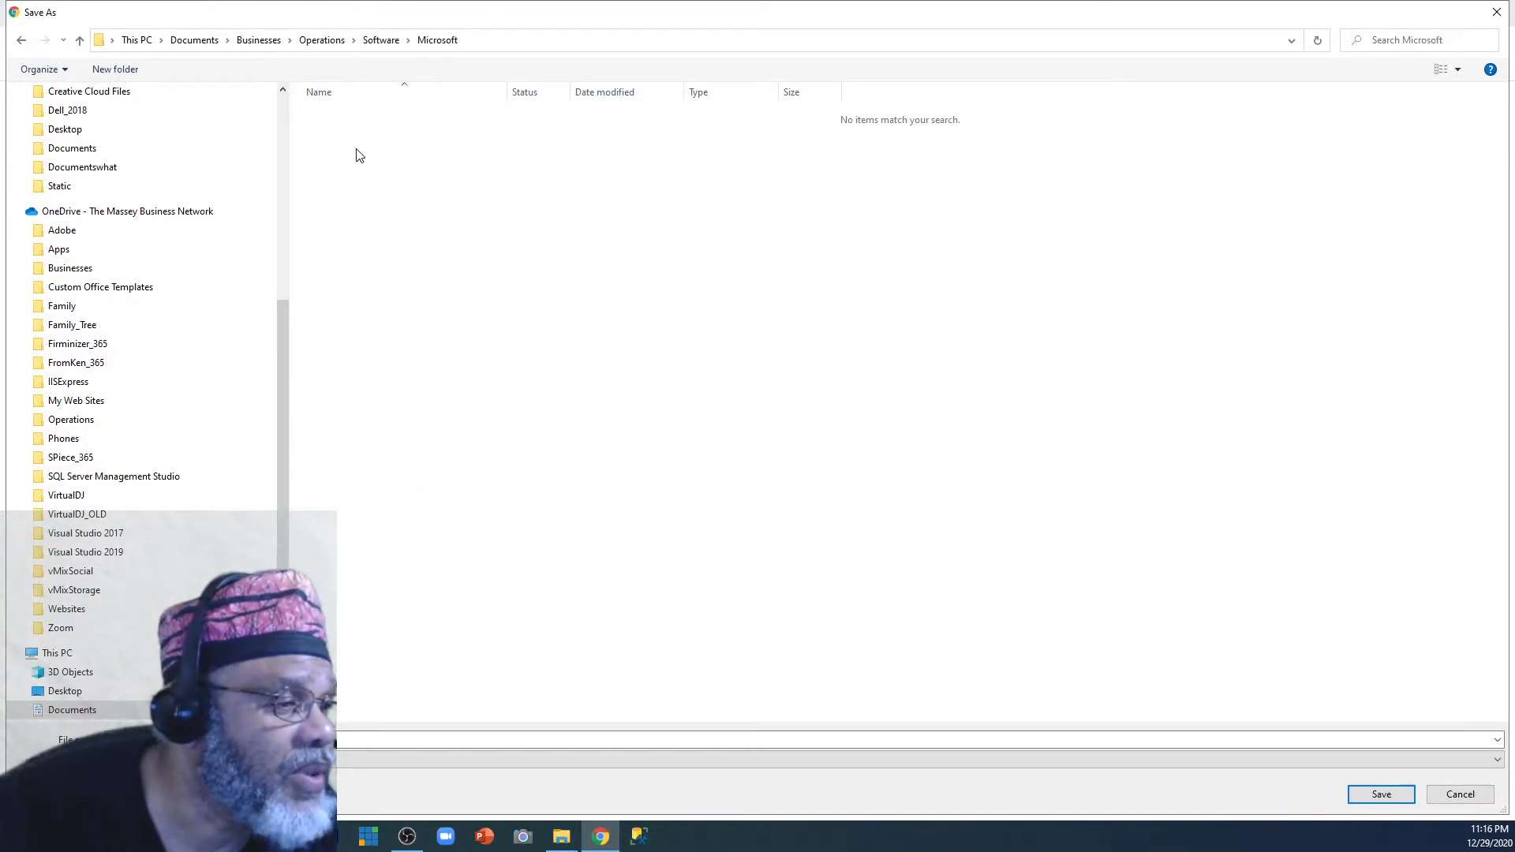
{"action": "right_click", "coordinate": [357, 150]}
{"action": "mouse_move", "coordinate": [316, 436]}
{"action": "left_click", "coordinate": [391, 439]}
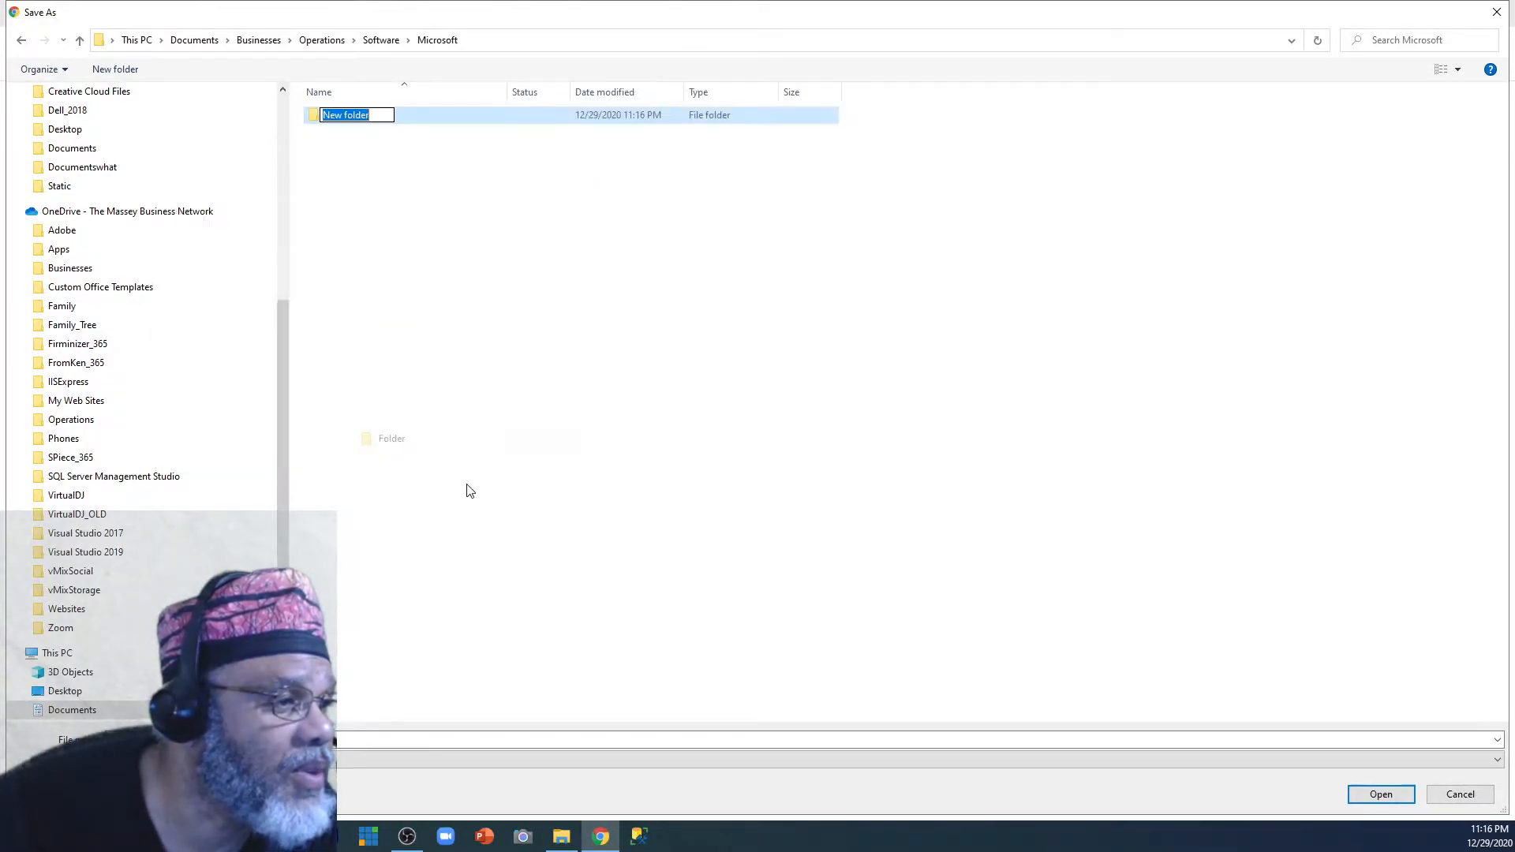
{"action": "type", "text": "SQL "}
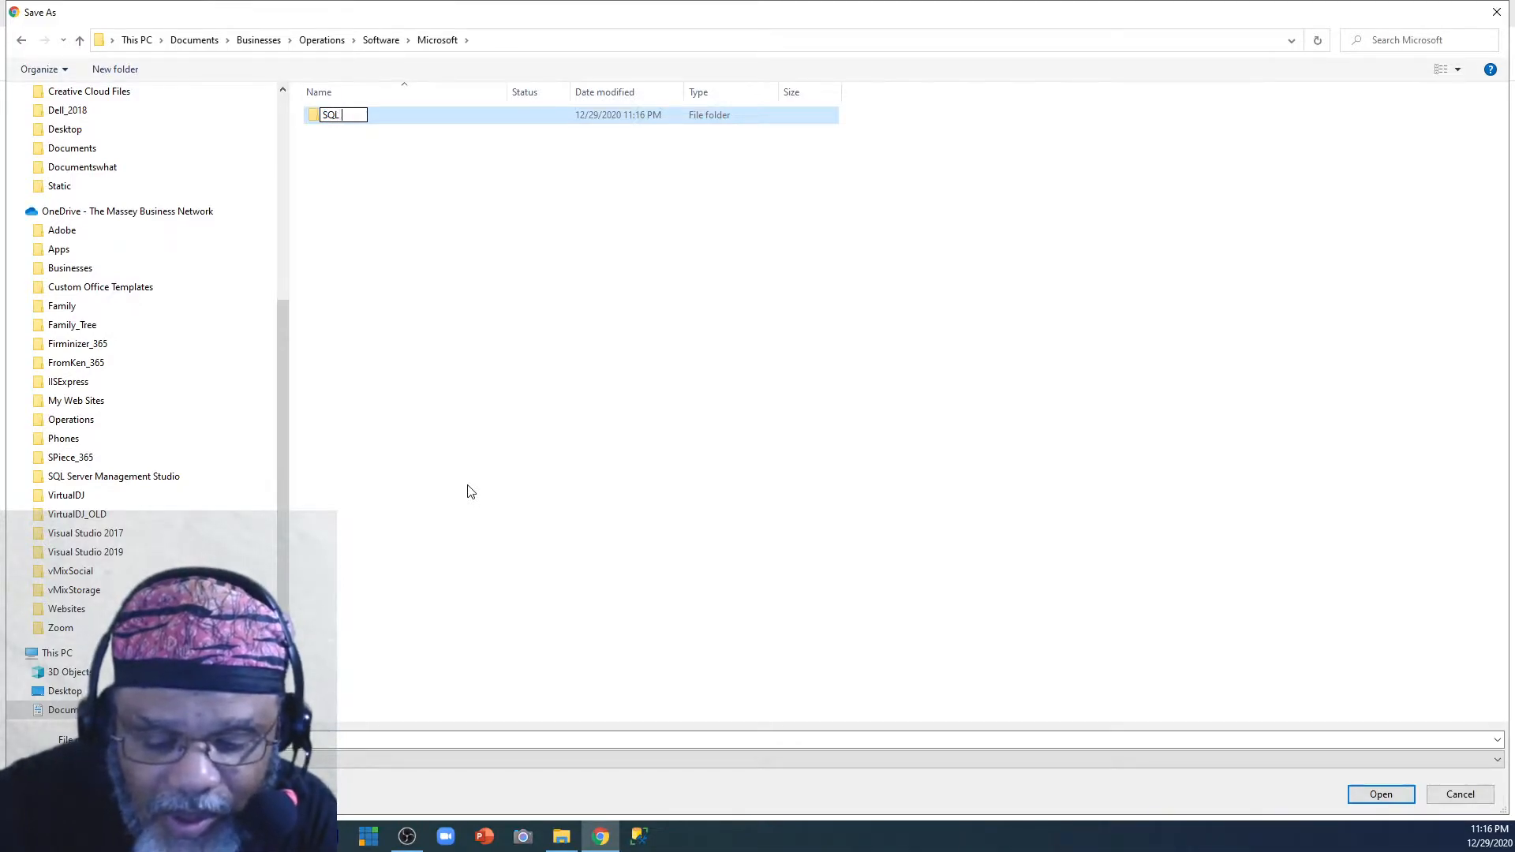
{"action": "type", "text": "Server DEve"}
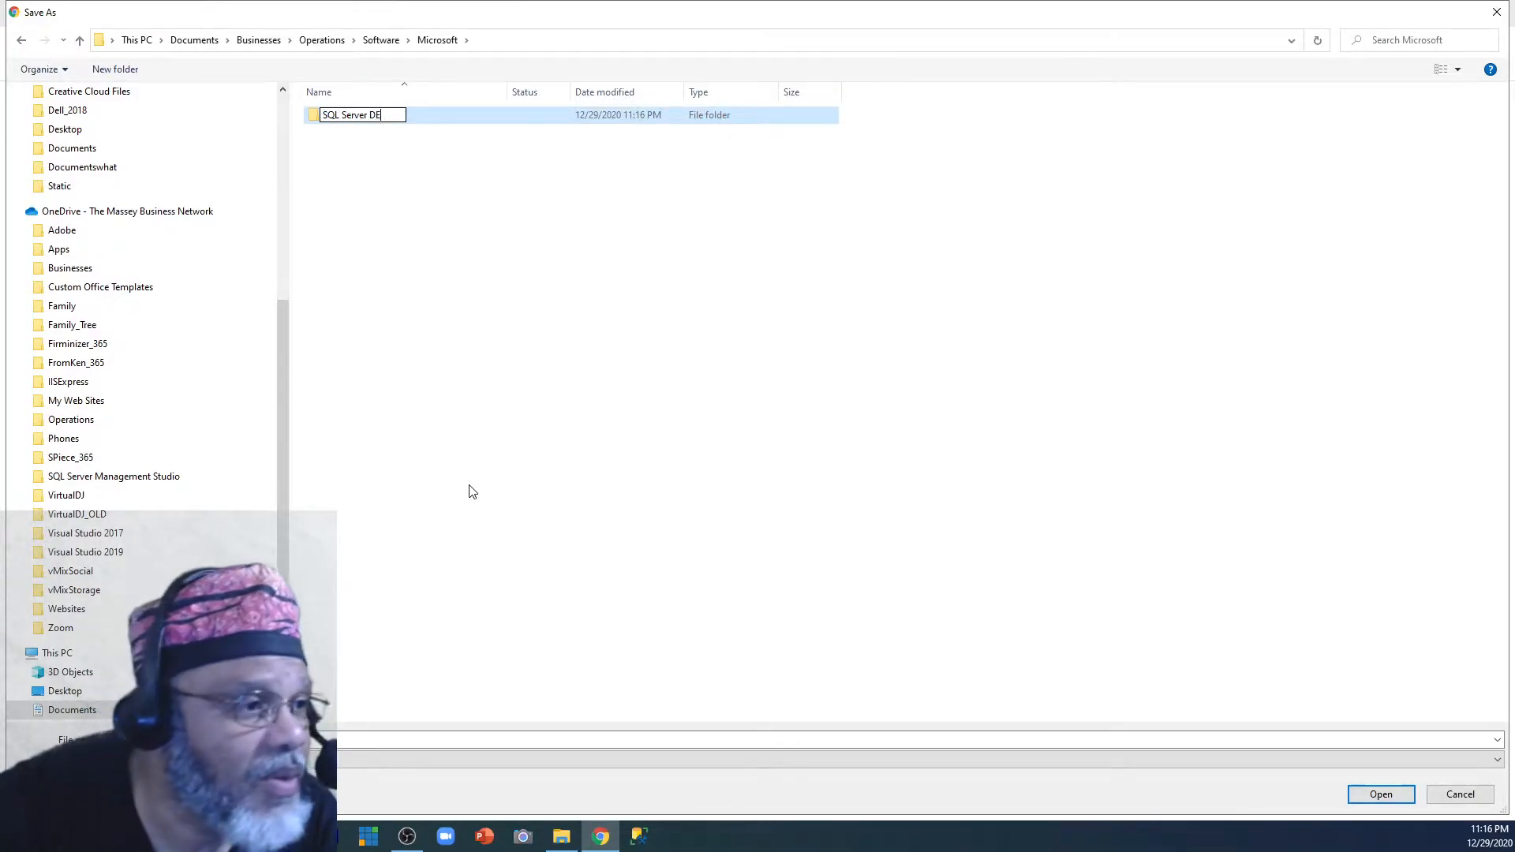
{"action": "key", "text": "BackSpace"}
{"action": "key", "text": "BackSpace"}
{"action": "key", "text": "BackSpace"}
{"action": "type", "text": "evel"}
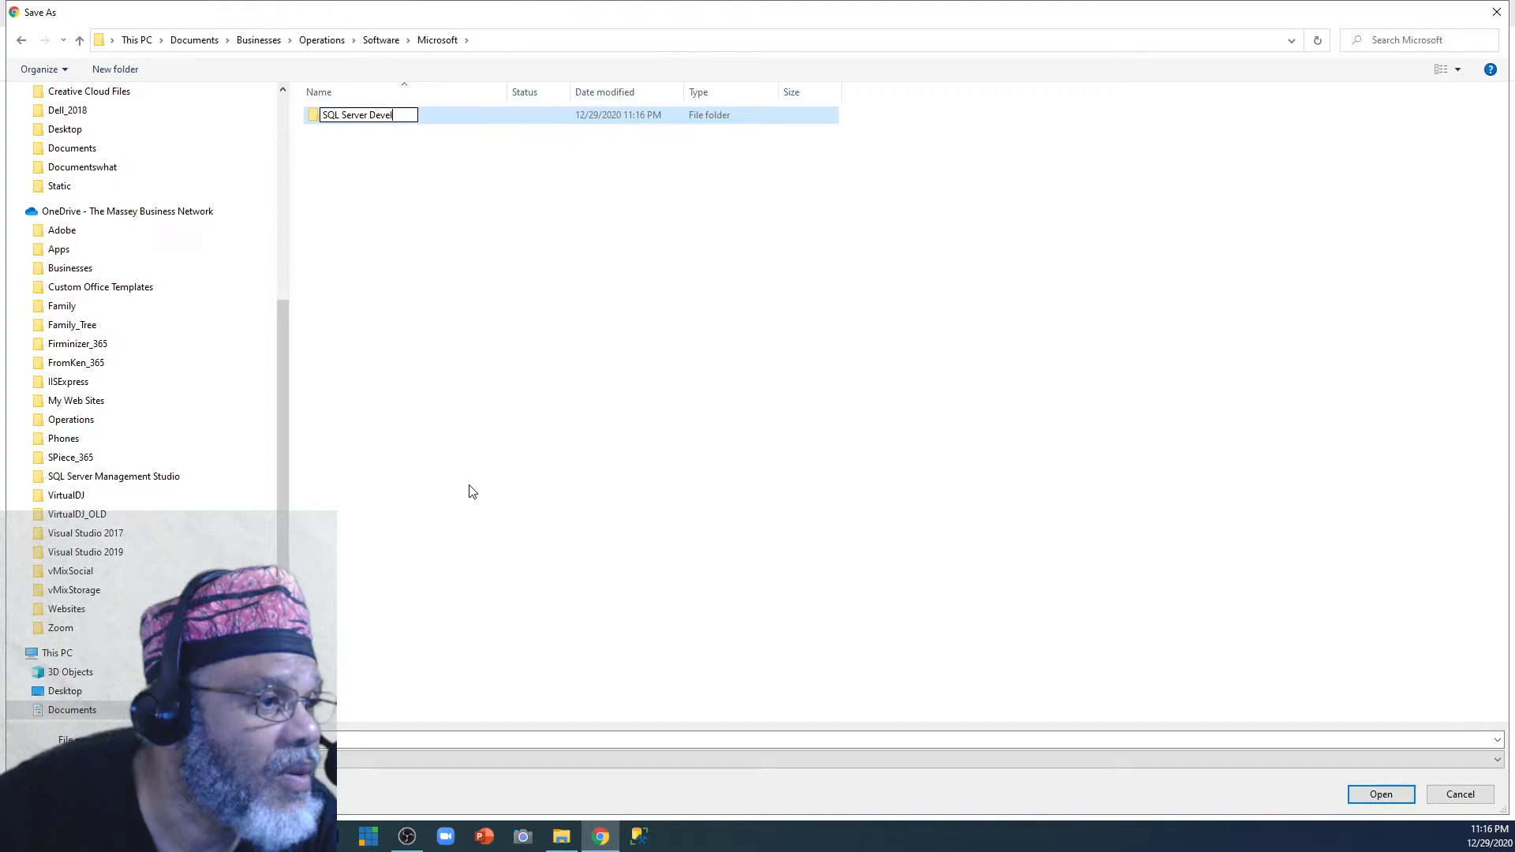
{"action": "type", "text": "oper"}
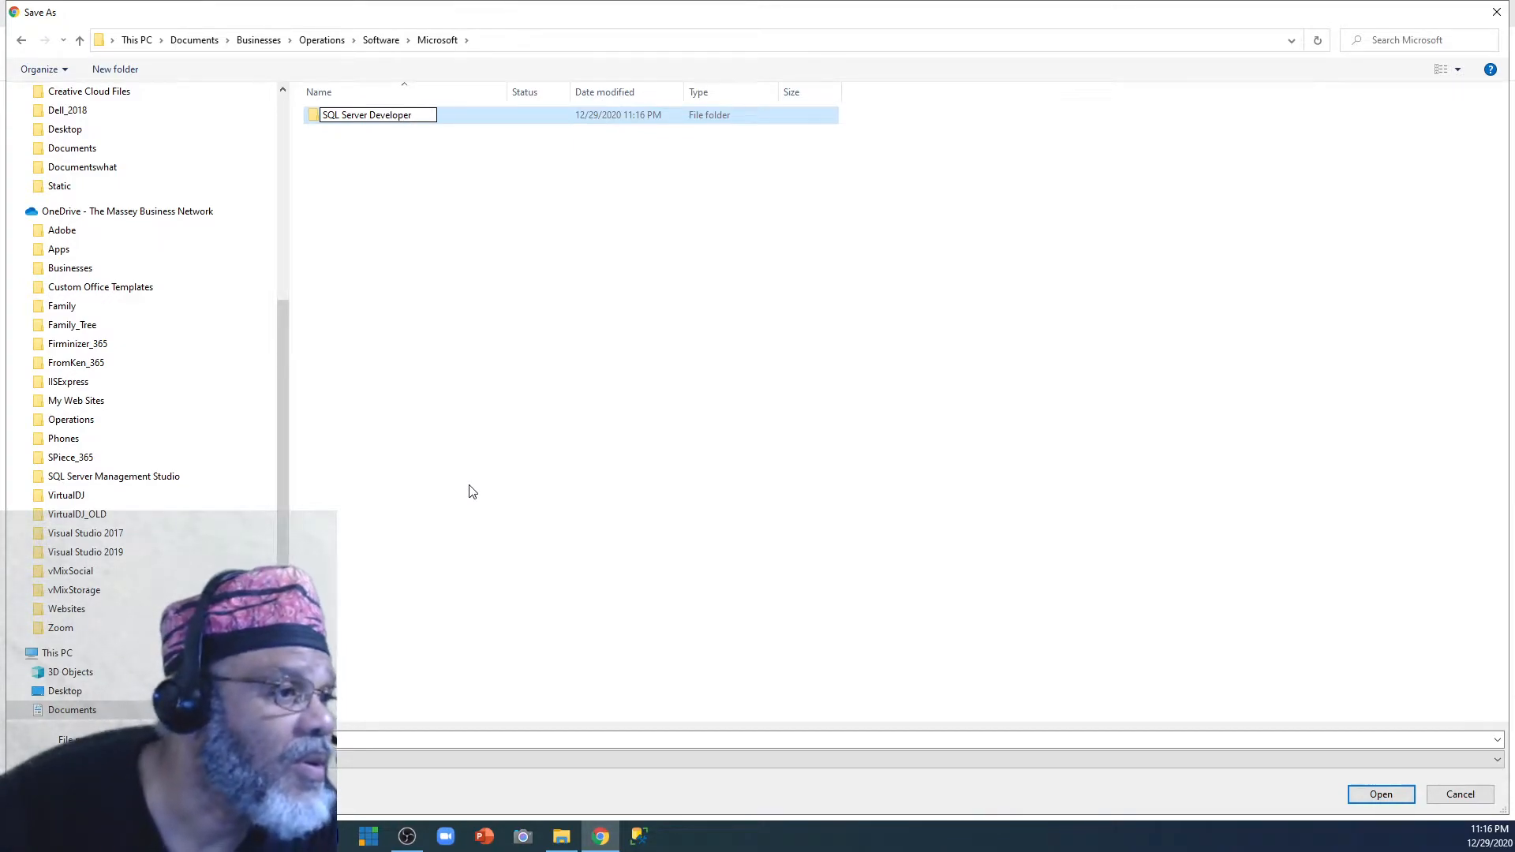
{"action": "key", "text": "Return"}
{"action": "double_click", "coordinate": [350, 118]}
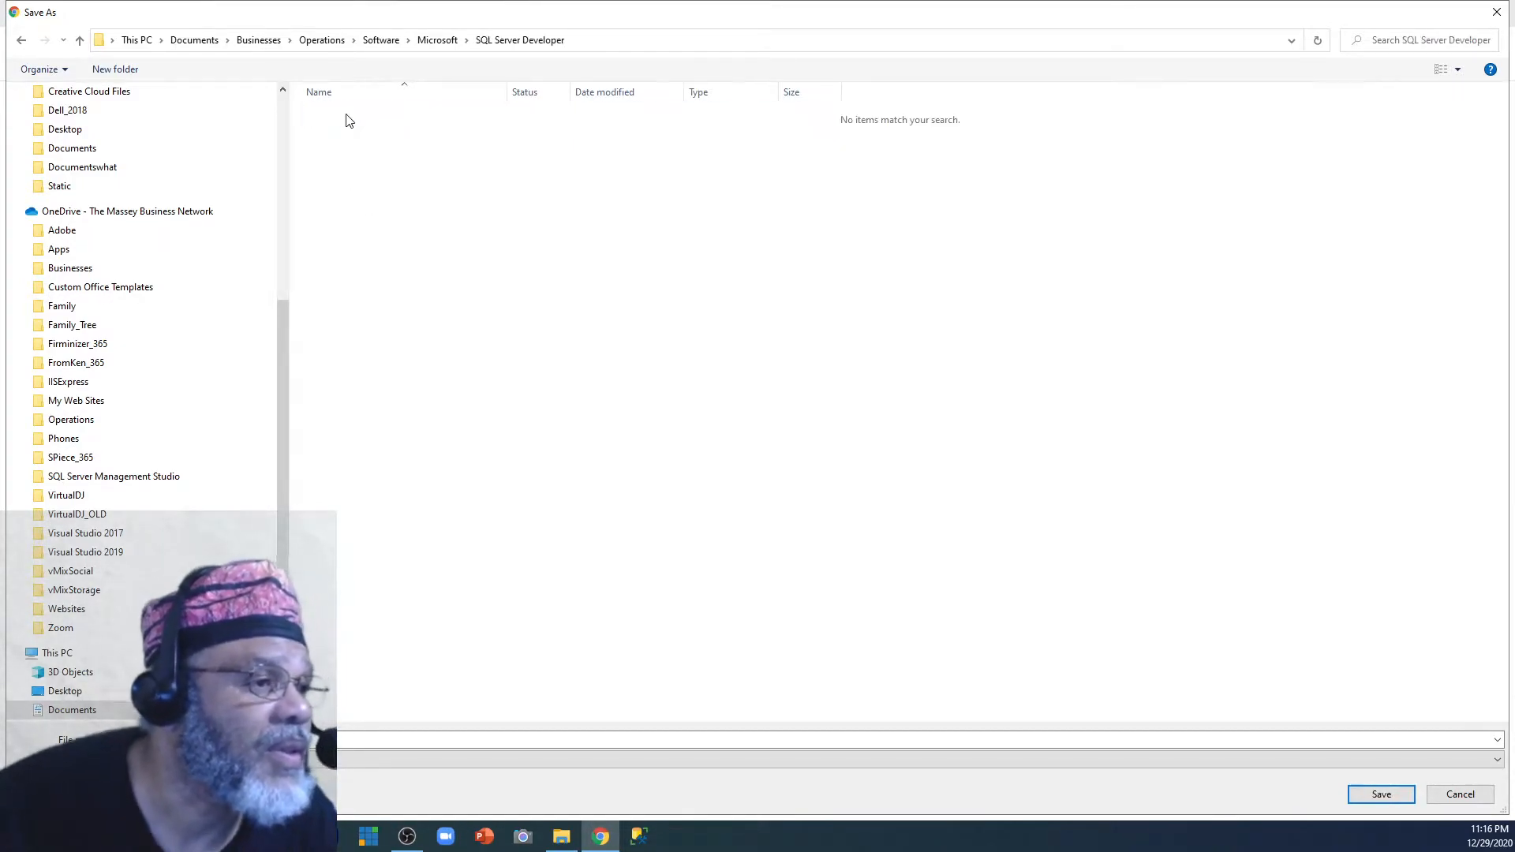
Save the SQL Server Developer edition installer in the SQL Server Developer folder.
{"action": "left_click", "coordinate": [1373, 796]}
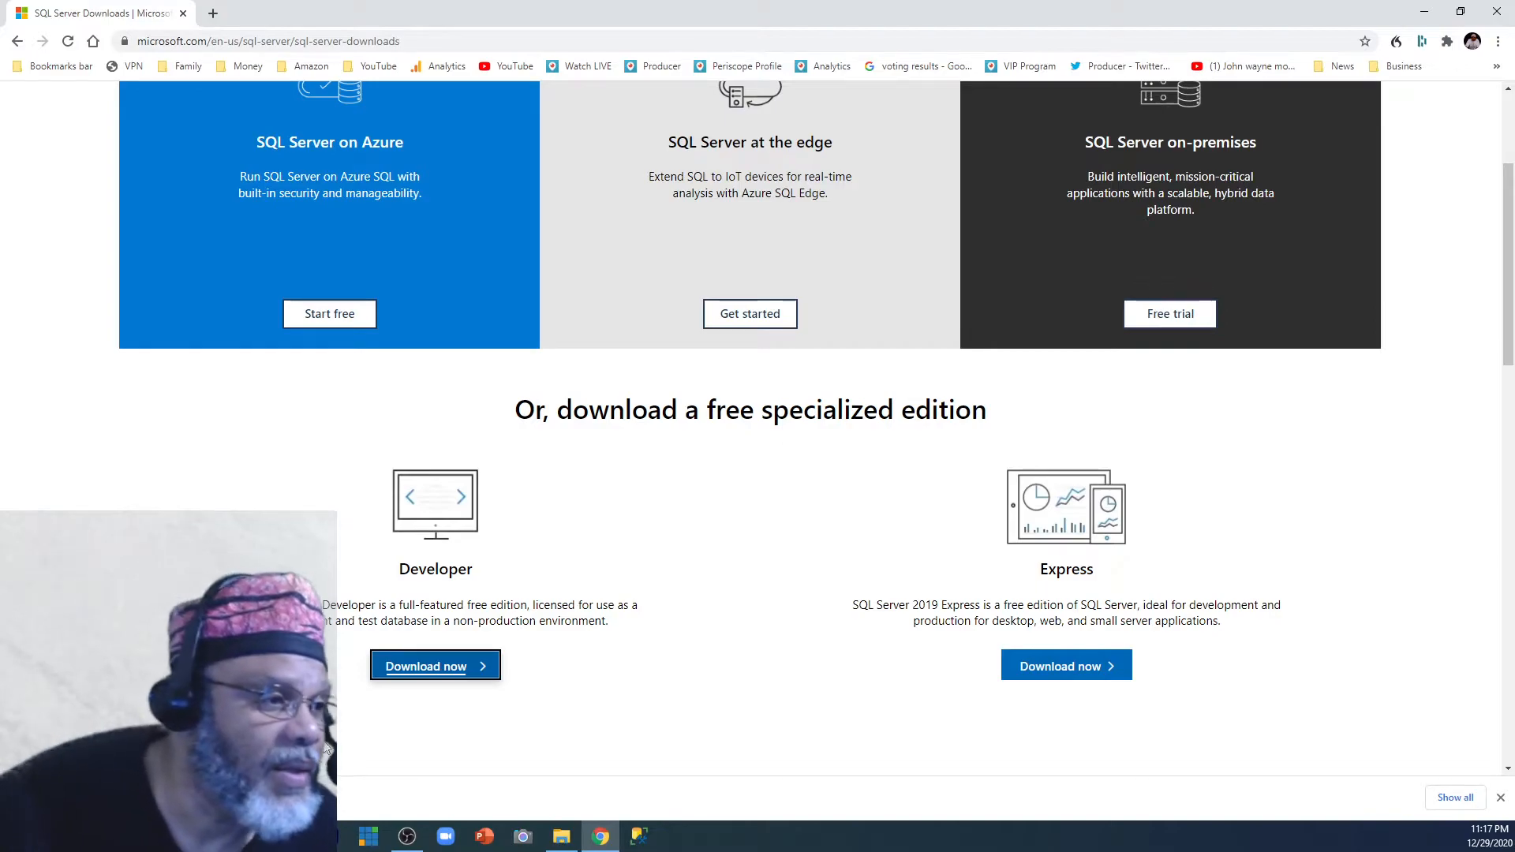
Open the free SQL Server on Azure offer from the downloads page and start the Azure free account sign-up.
{"action": "scroll", "coordinate": [276, 497], "scroll_direction": "up", "scroll_amount": 3}
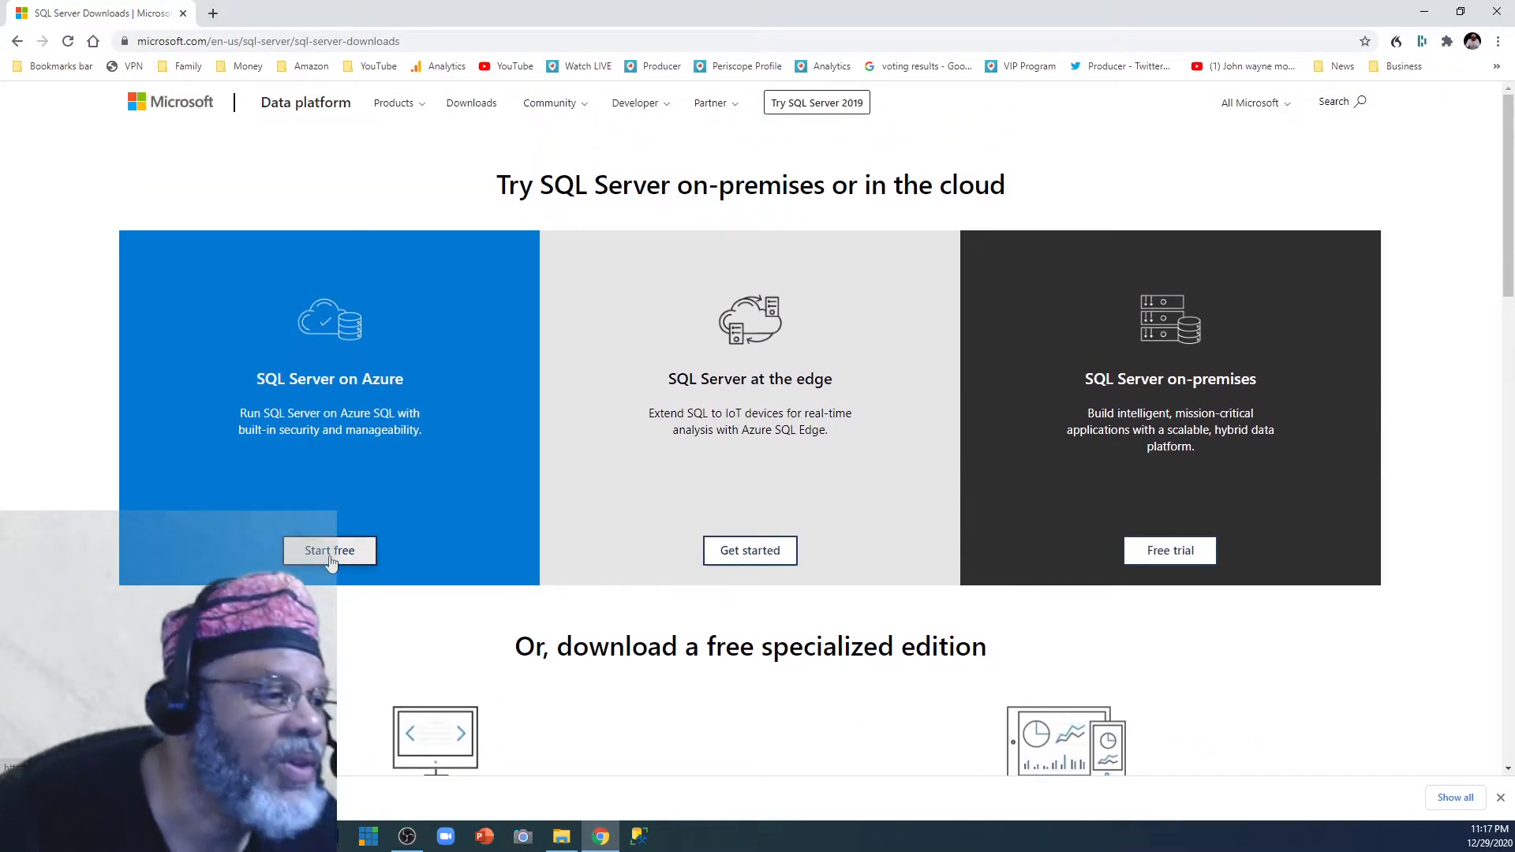
{"action": "left_click", "coordinate": [330, 558]}
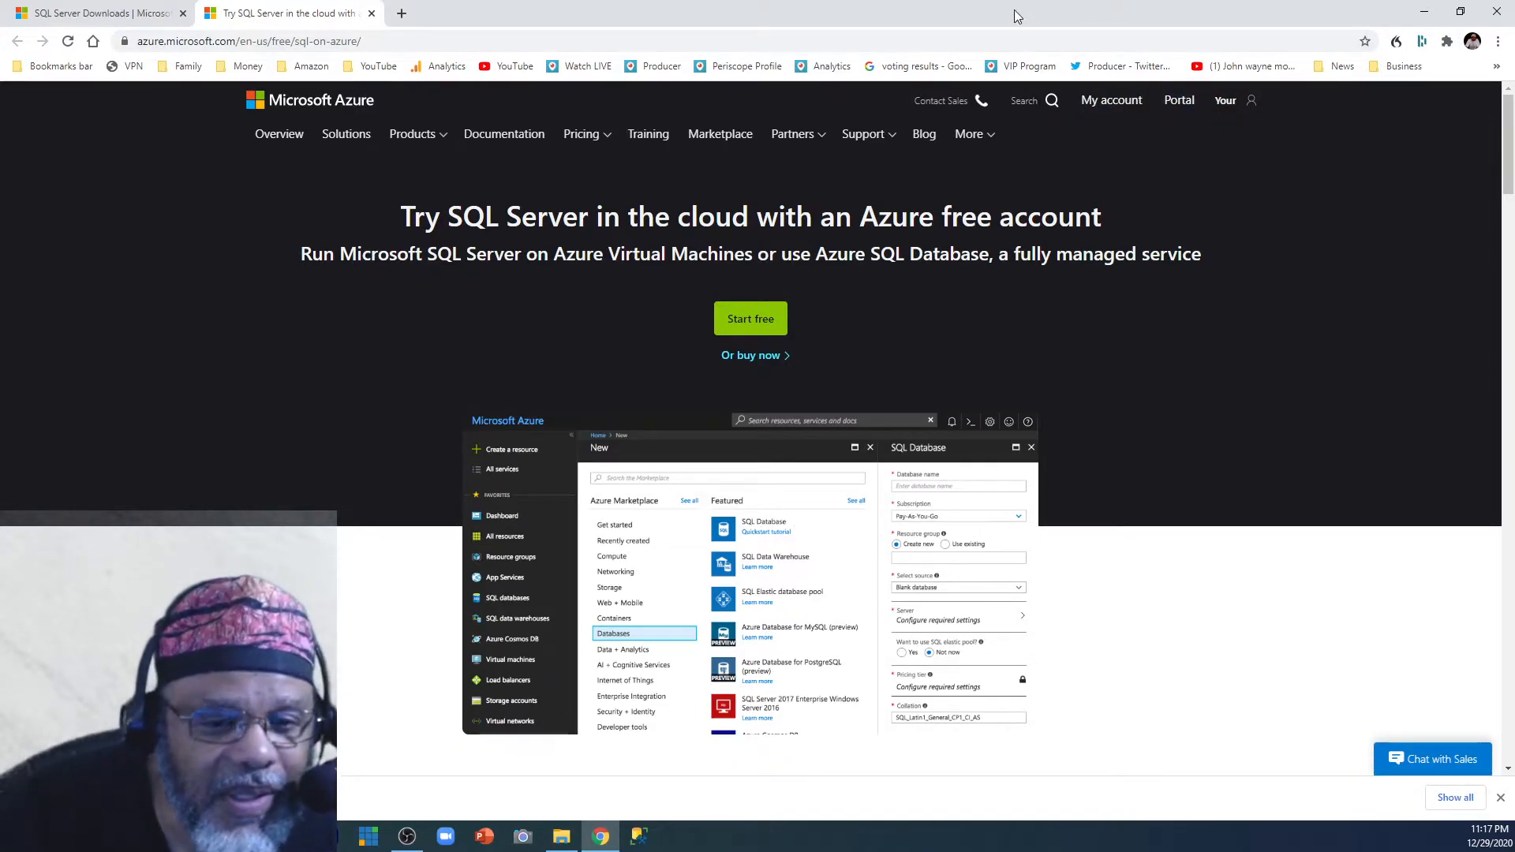
{"action": "left_click_drag", "start_coordinate": [1016, 14], "coordinate": [1514, 103]}
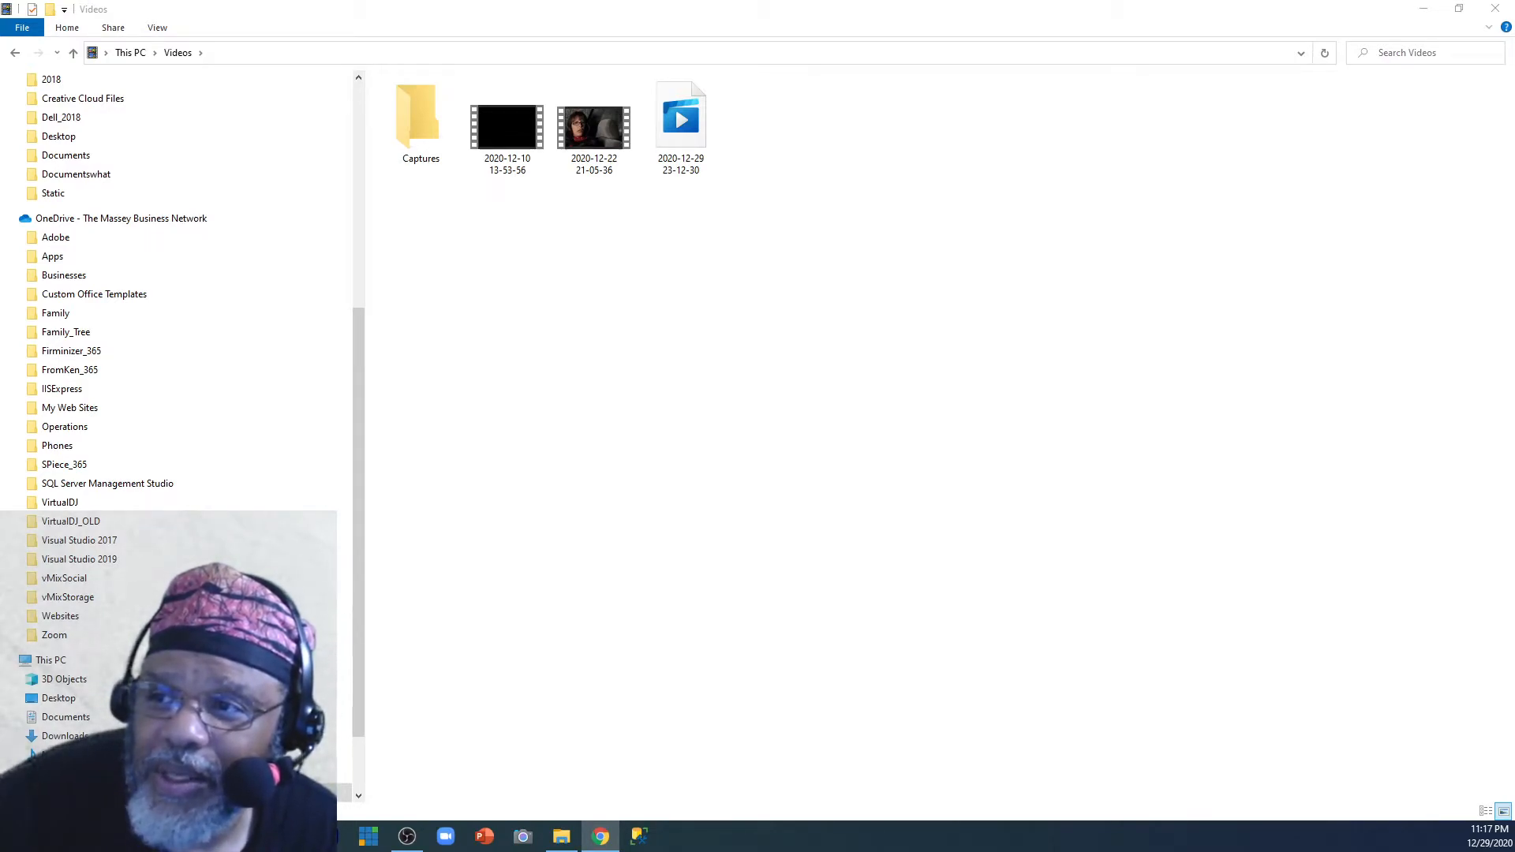
{"action": "left_click_drag", "start_coordinate": [1514, 83], "coordinate": [698, 115]}
{"action": "double_click", "coordinate": [698, 115]}
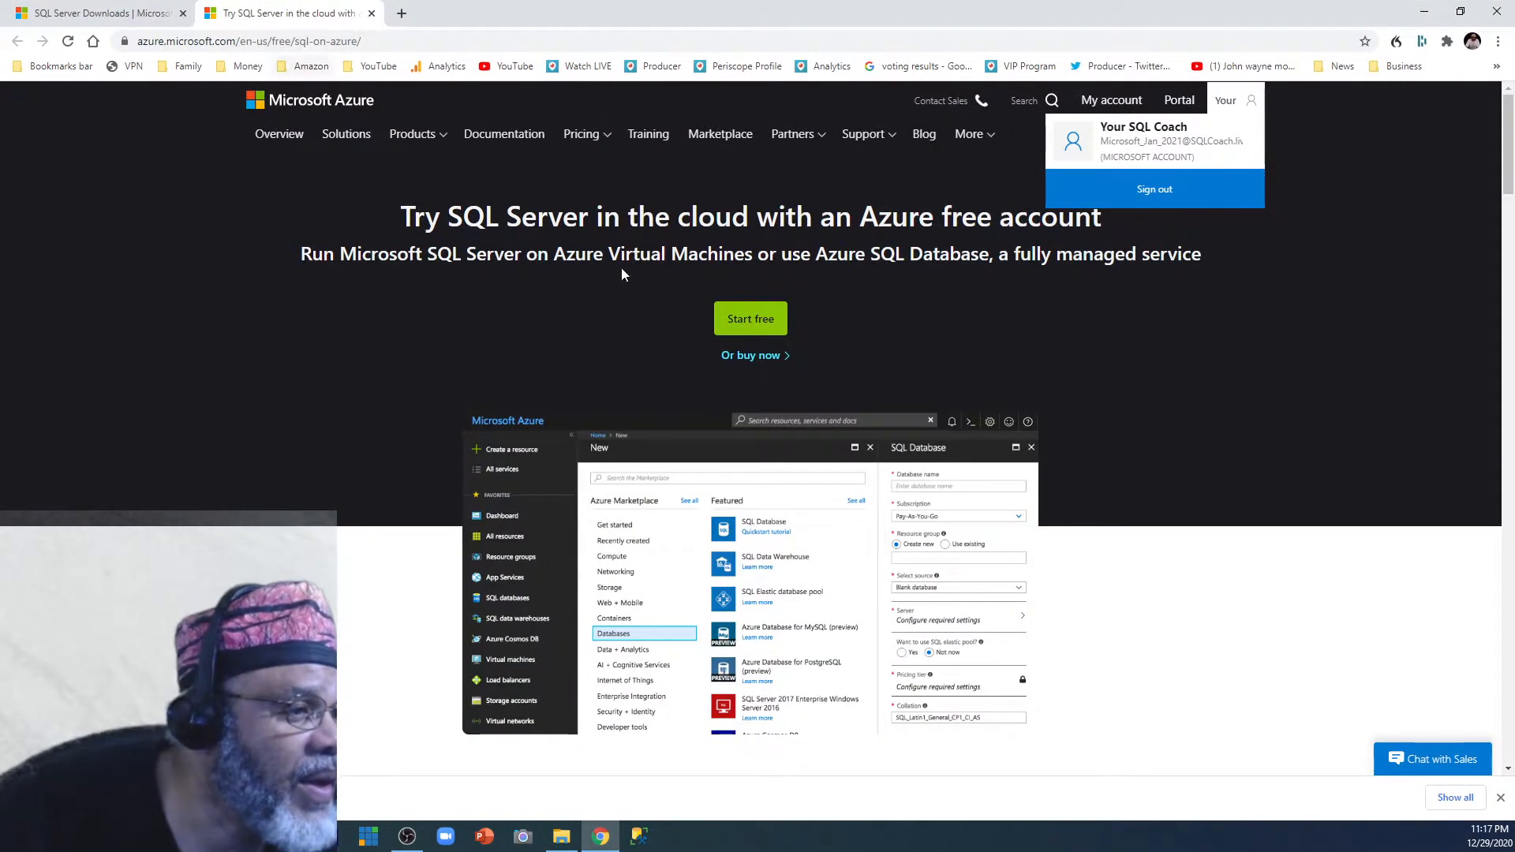
{"action": "left_click", "coordinate": [757, 322]}
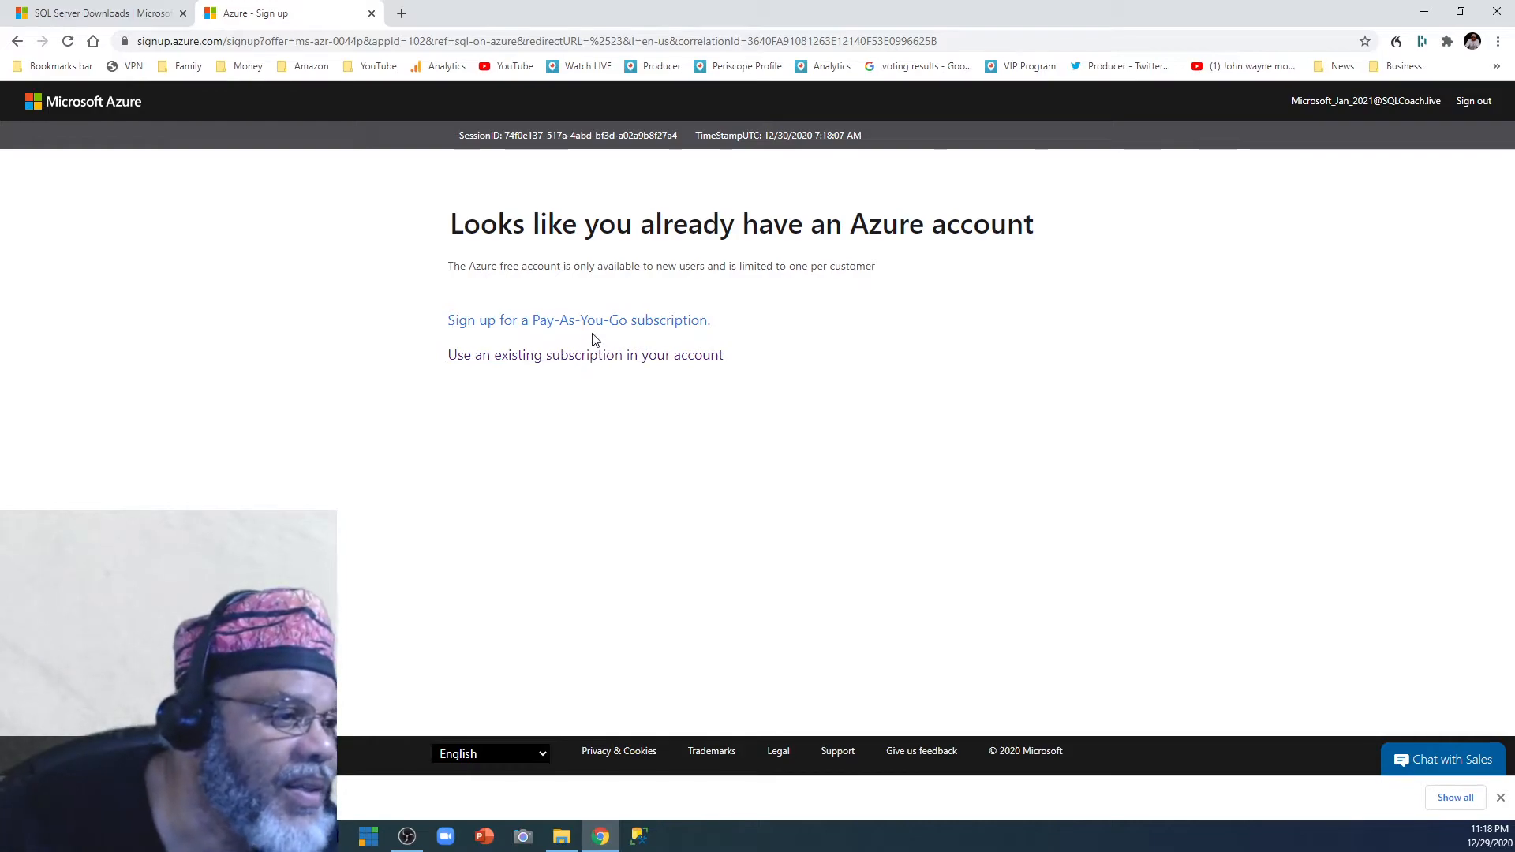
Continue with the existing subscription in the account and open the SQL databases service in the Azure portal.
{"action": "left_click", "coordinate": [628, 359]}
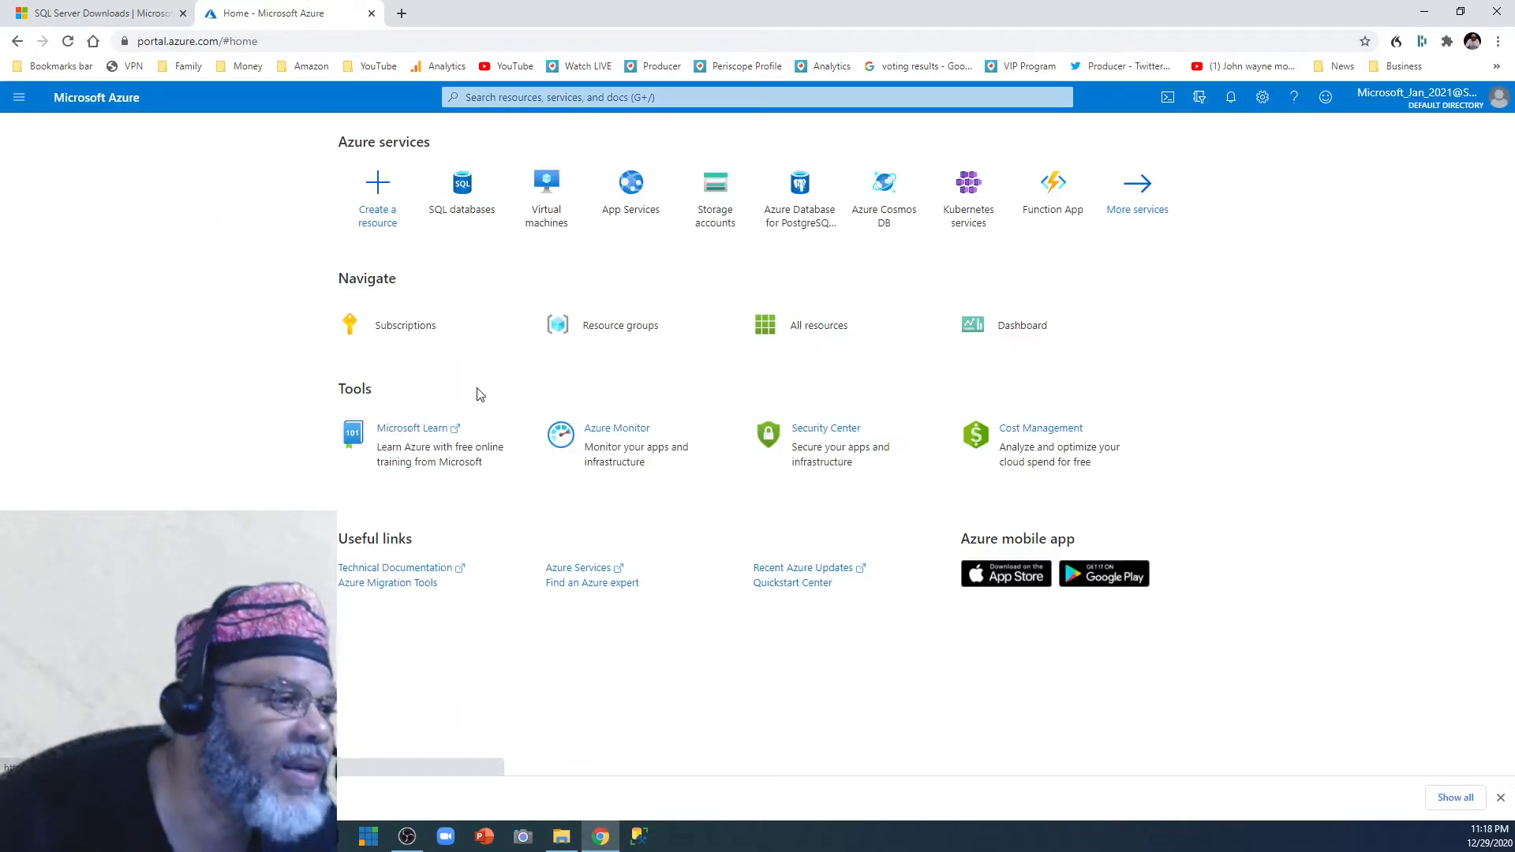
{"action": "mouse_move", "coordinate": [474, 224]}
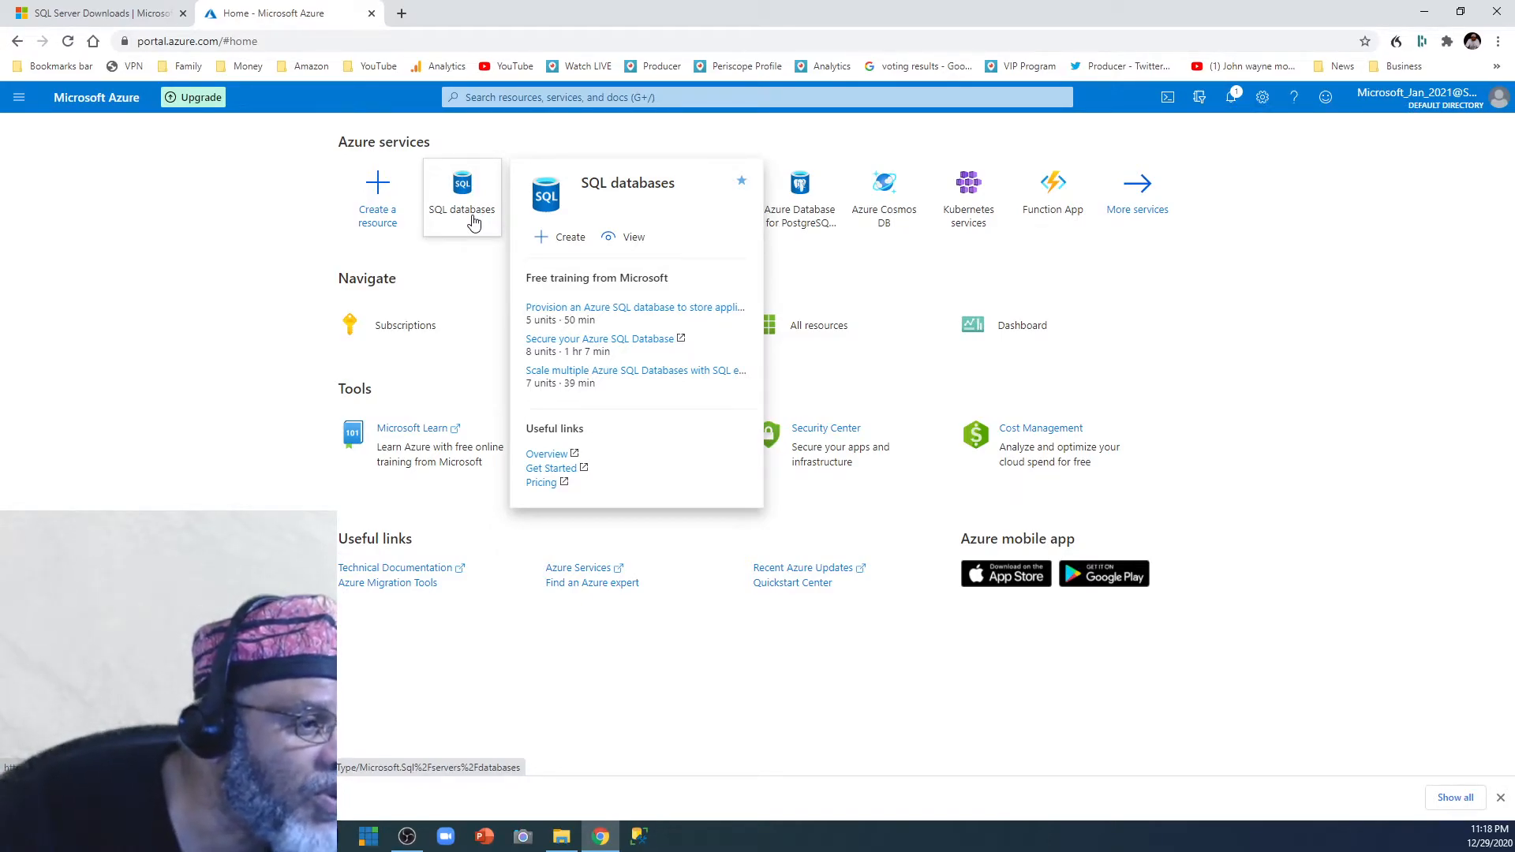
{"action": "left_click", "coordinate": [473, 224]}
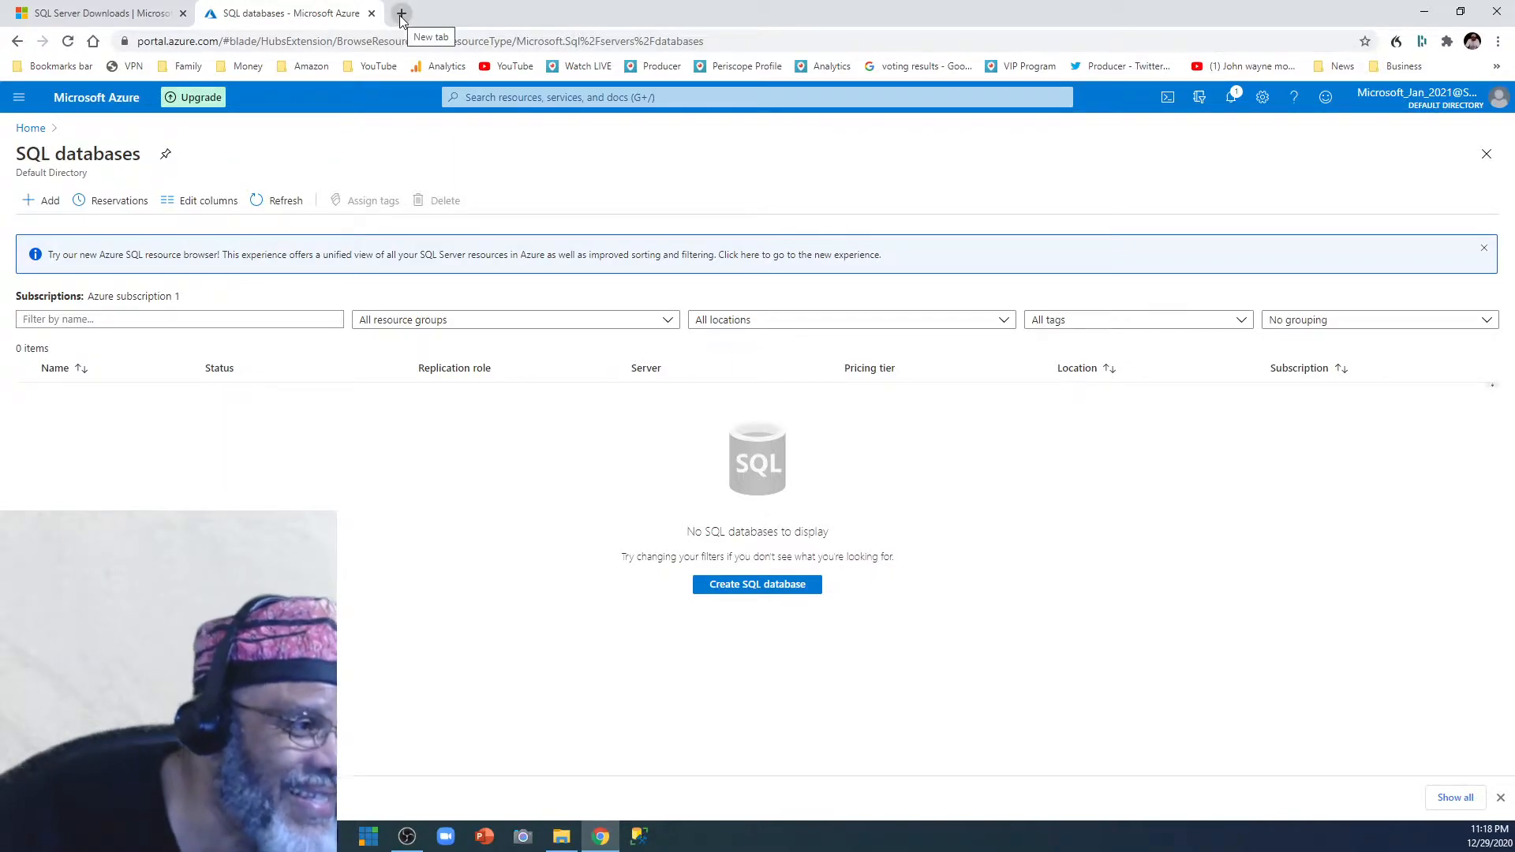
Return to the SQL Server downloads page, search Microsoft.com for "microsoft sample database" and open the AdventureWorks sample databases article.
{"action": "left_click", "coordinate": [74, 14]}
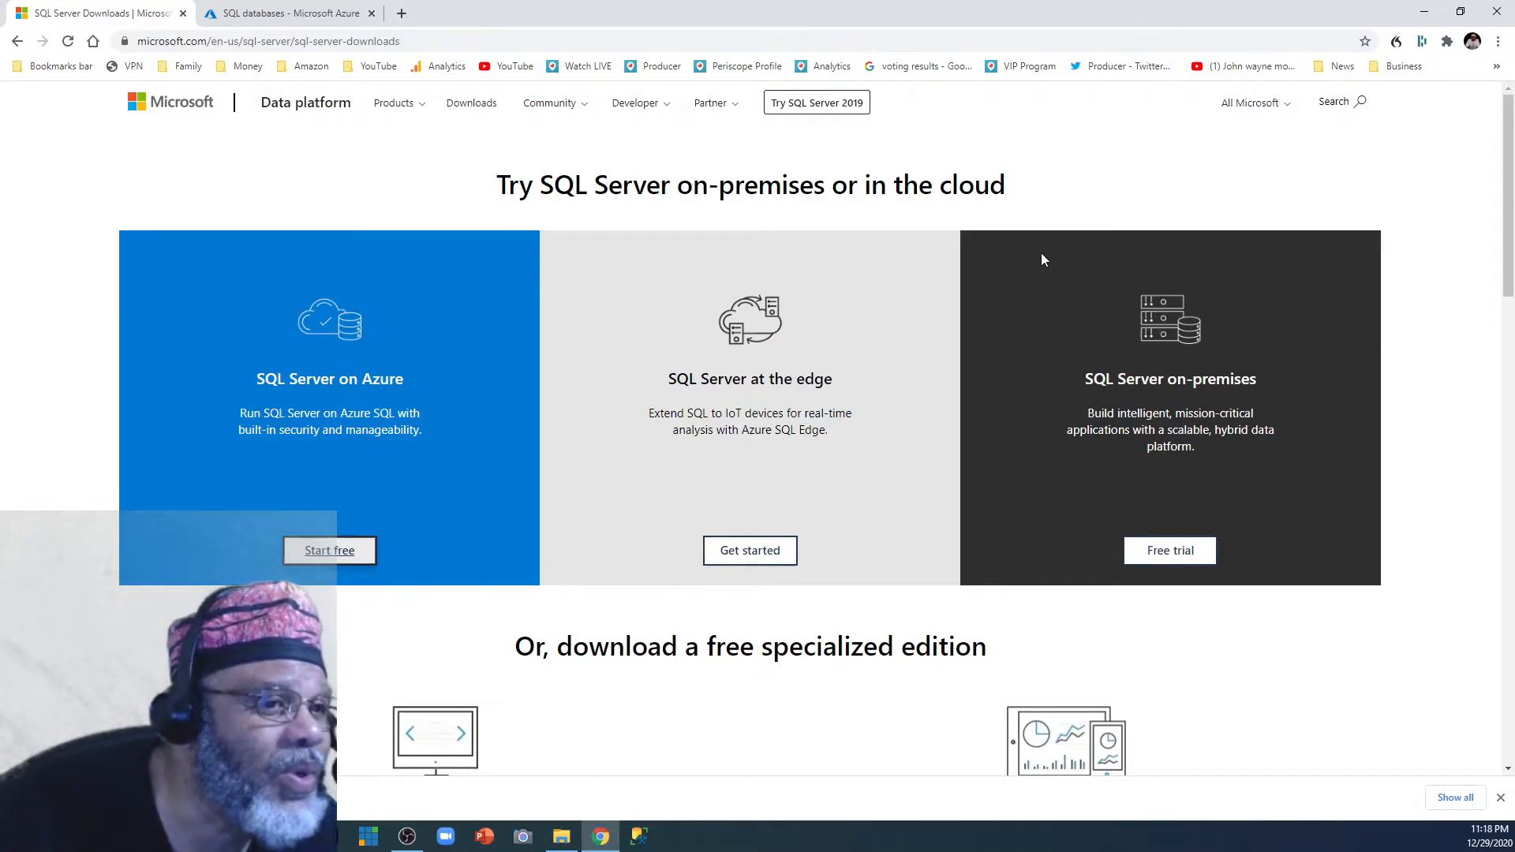
{"action": "left_click", "coordinate": [1333, 103]}
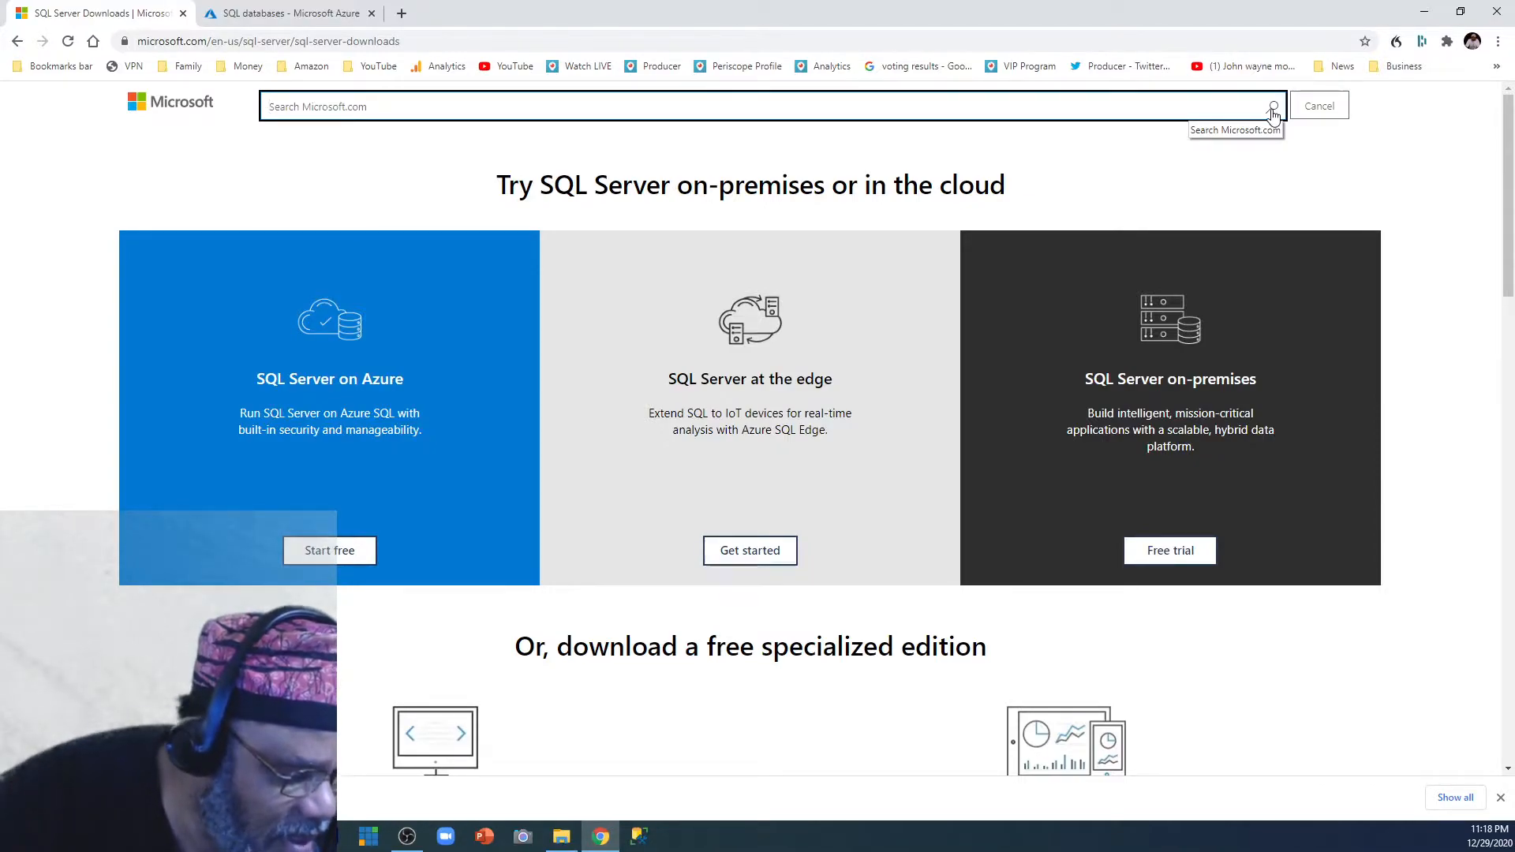
{"action": "type", "text": "microsoft"}
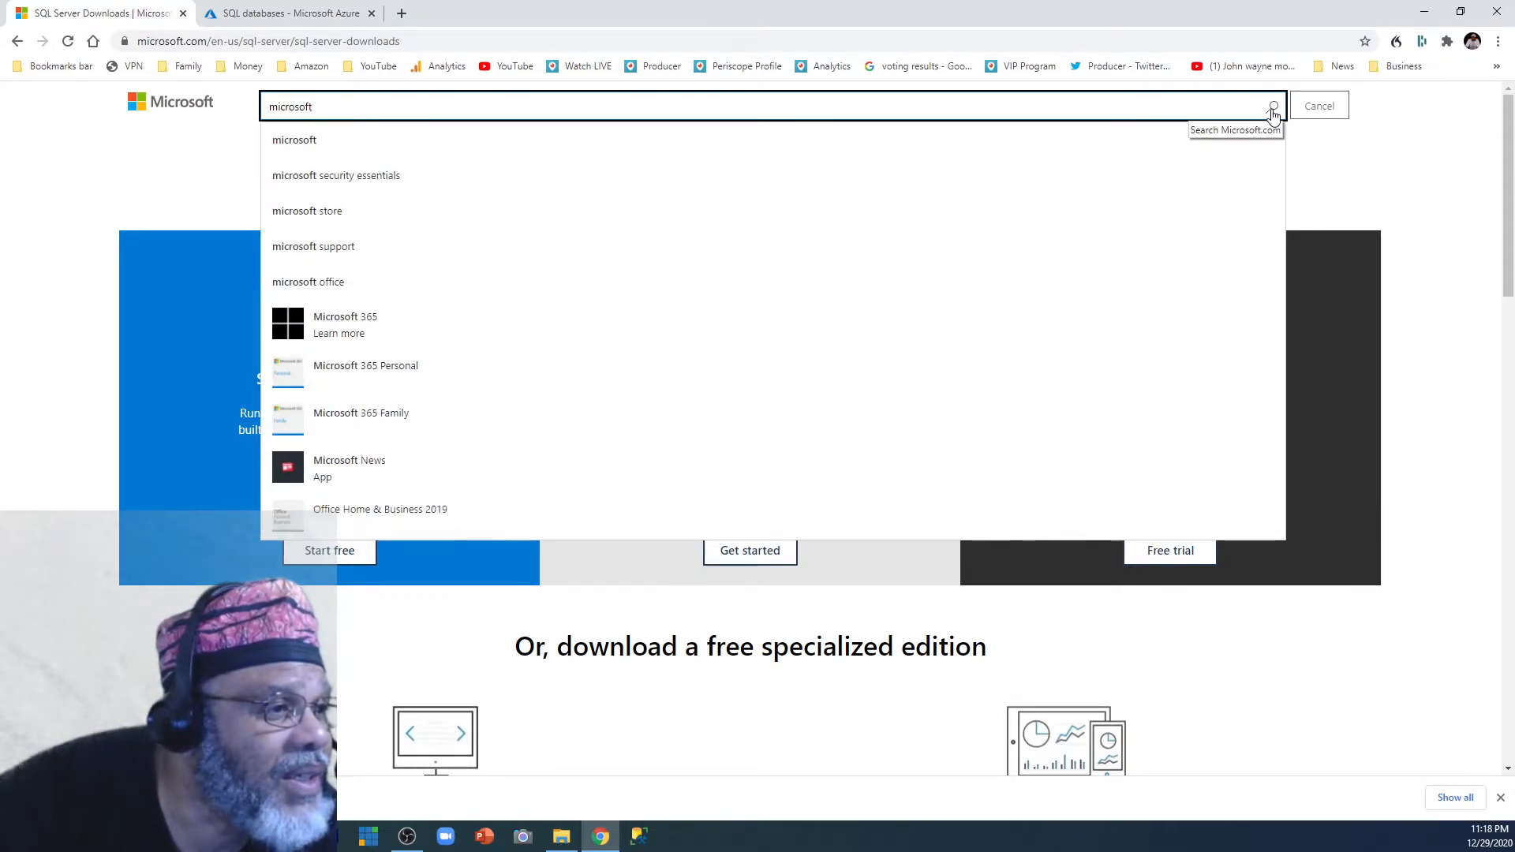
{"action": "type", "text": " sample da"}
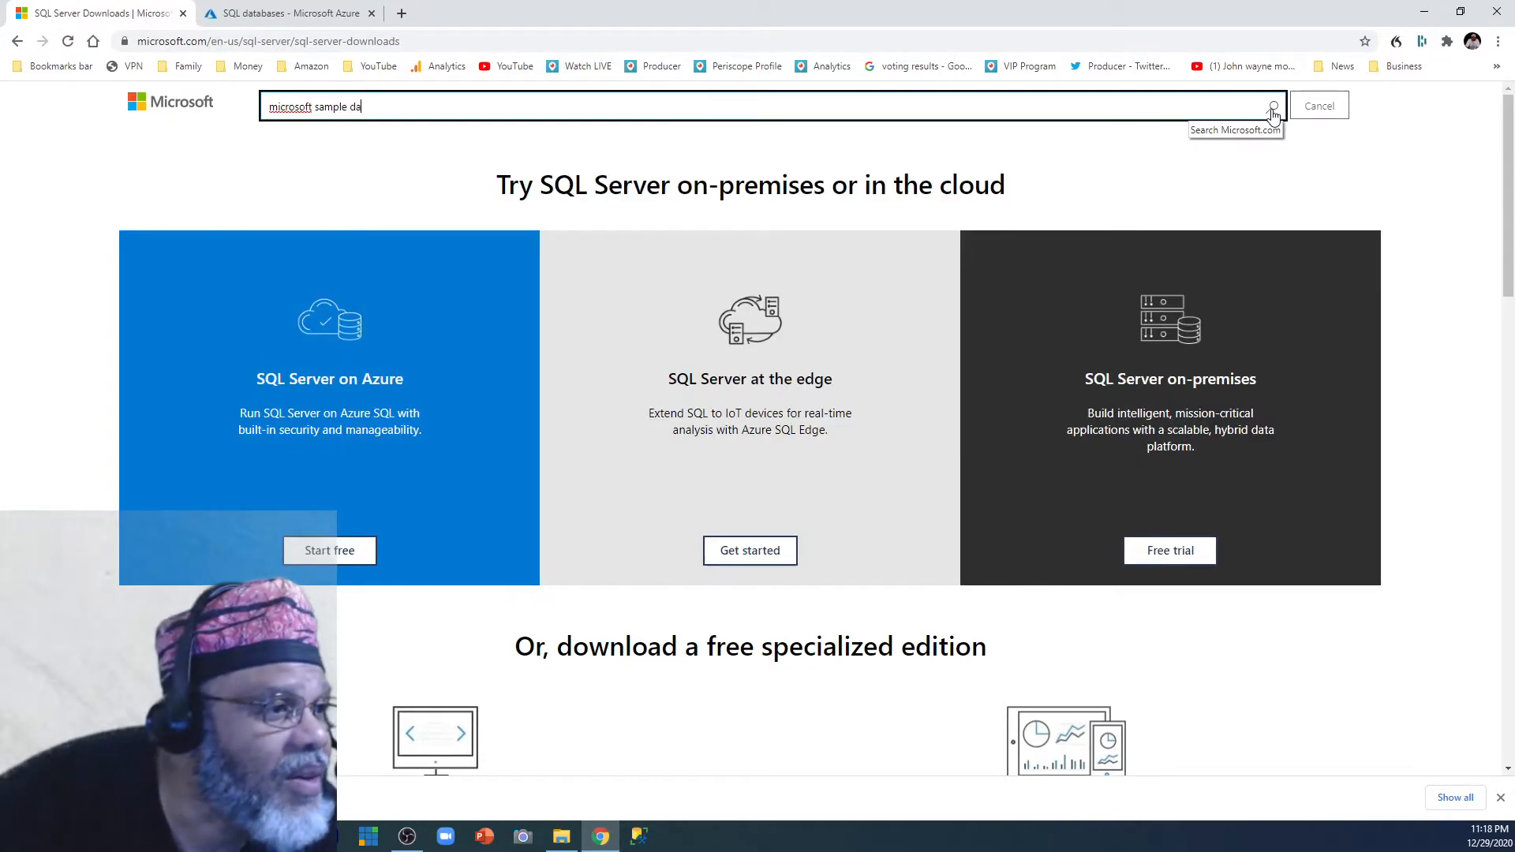
{"action": "type", "text": "tabase"}
{"action": "key", "text": "Return"}
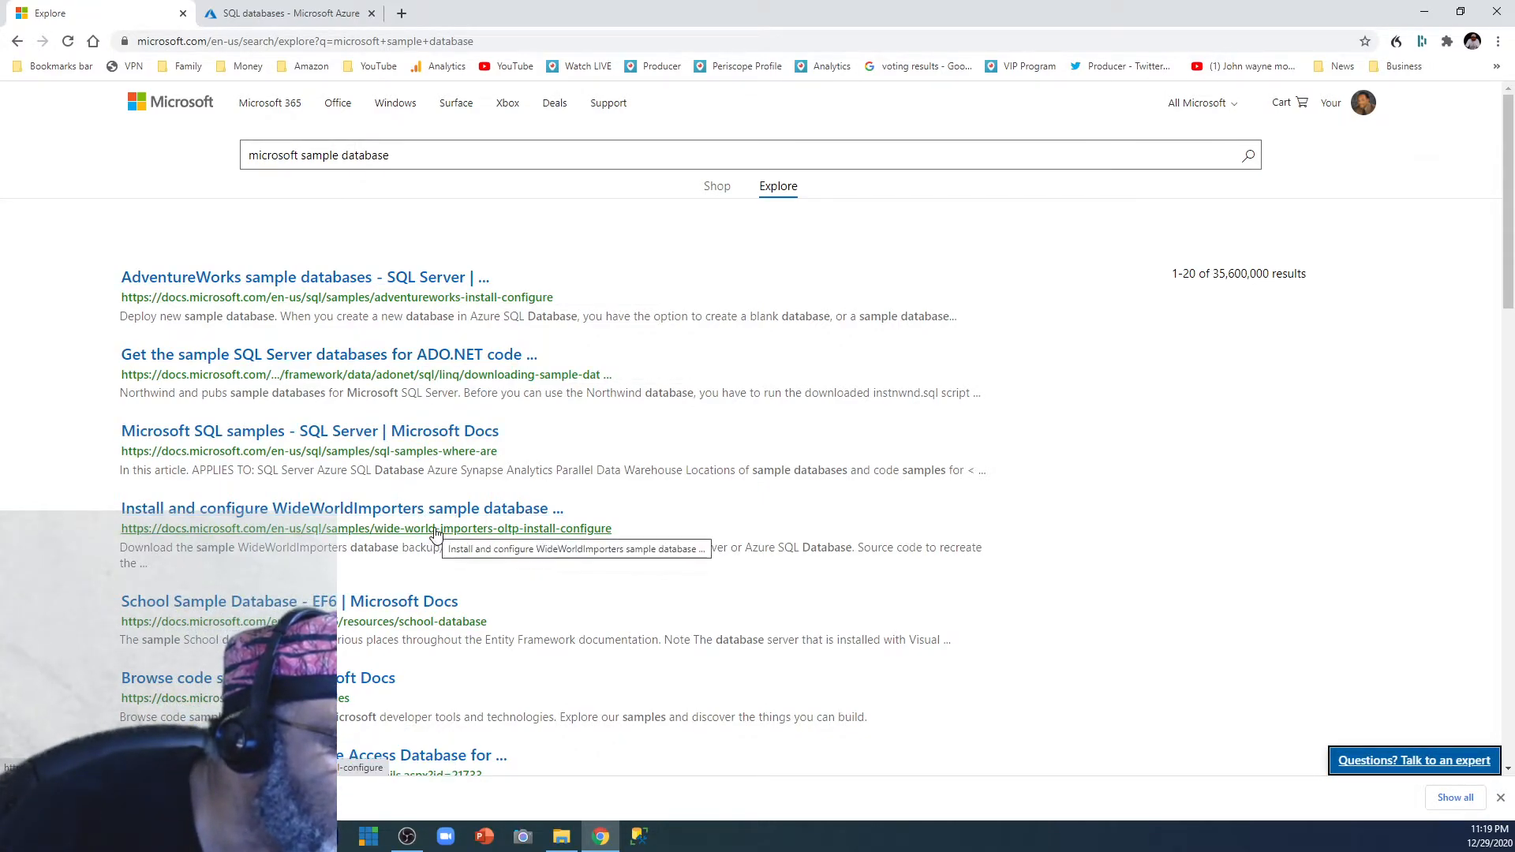
{"action": "left_click", "coordinate": [379, 278]}
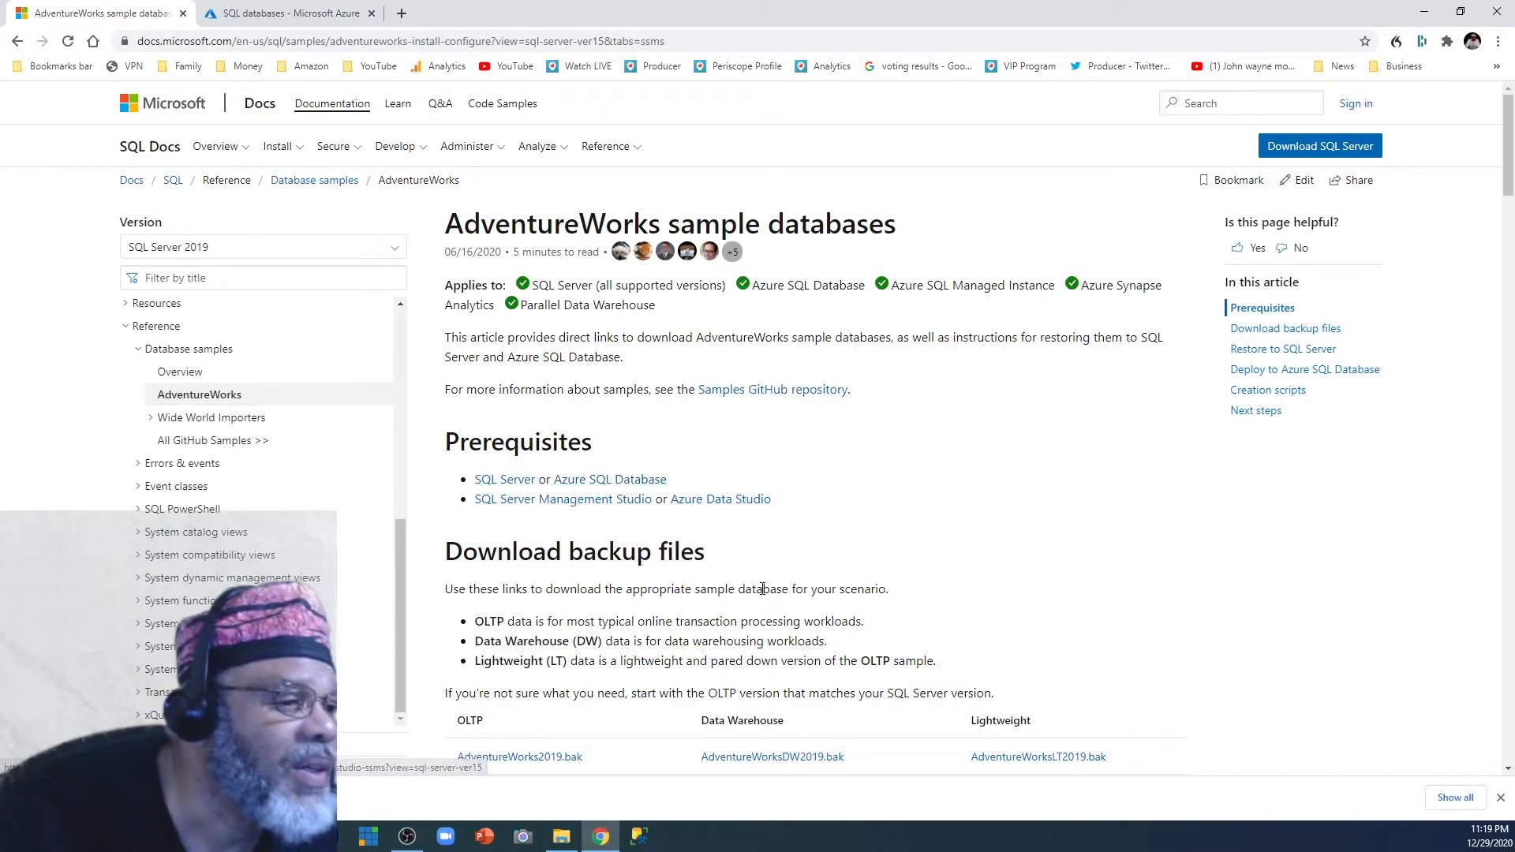
Read the AdventureWorks article's sections on downloading backup files, restoring to SQL Server and deploying to Azure SQL Database.
{"action": "scroll", "coordinate": [761, 596], "scroll_direction": "down", "scroll_amount": 2}
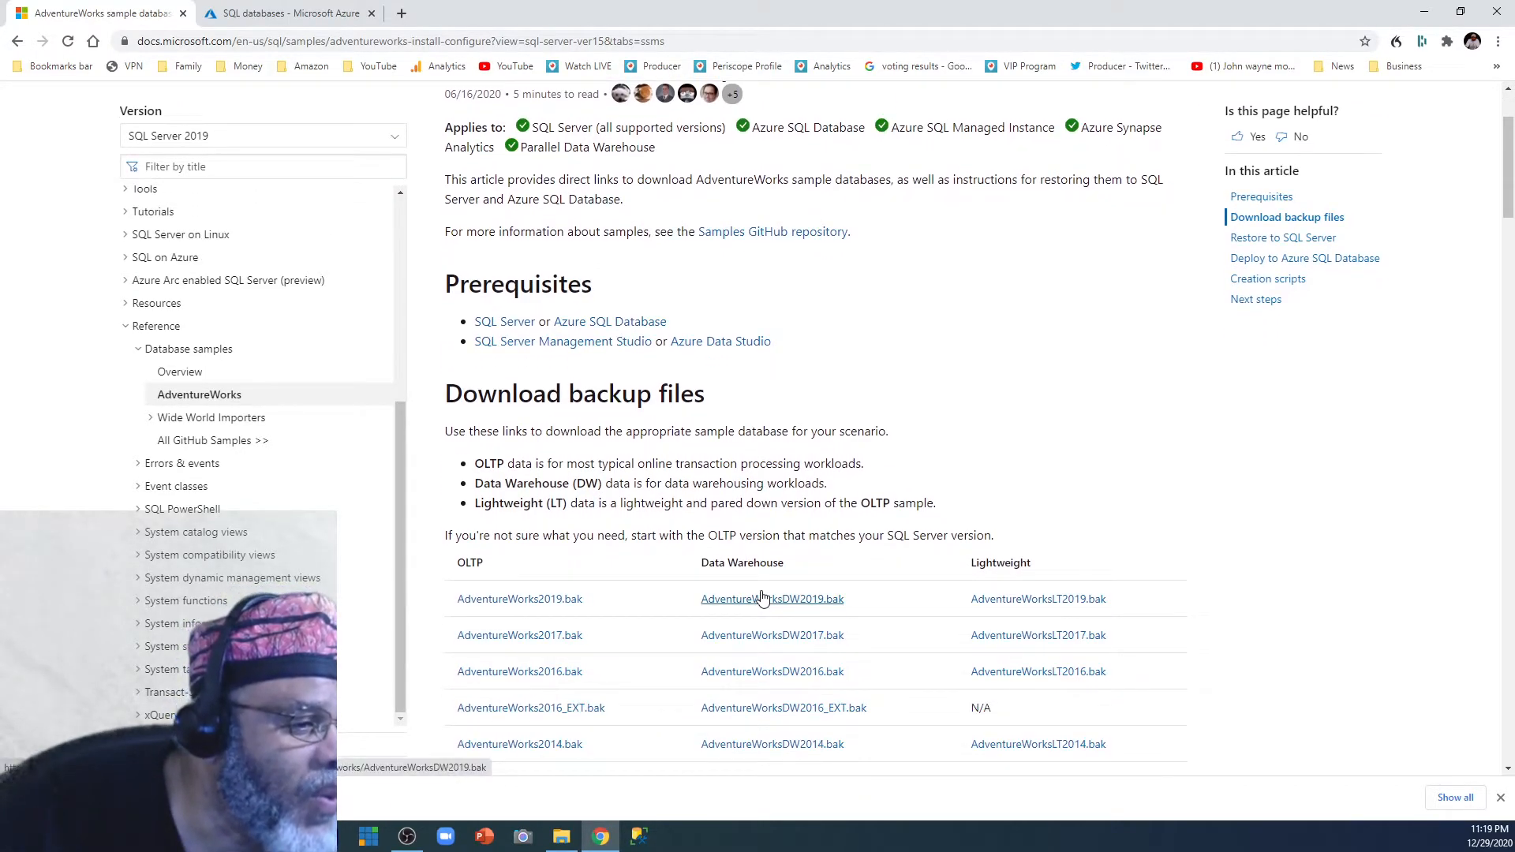
{"action": "scroll", "coordinate": [591, 592], "scroll_direction": "down", "scroll_amount": 1}
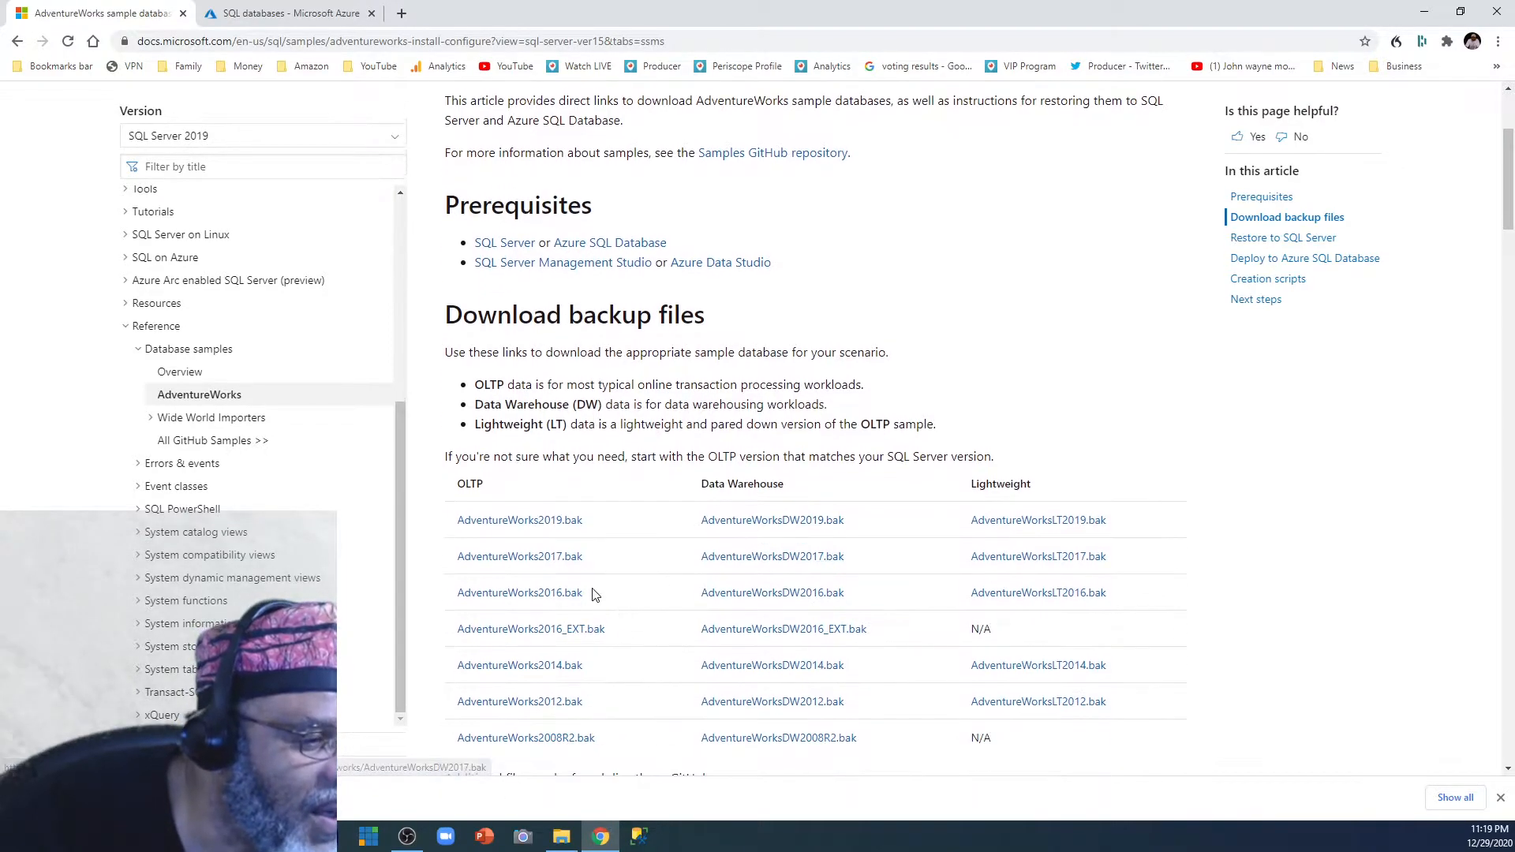
{"action": "scroll", "coordinate": [592, 588], "scroll_direction": "down", "scroll_amount": 8}
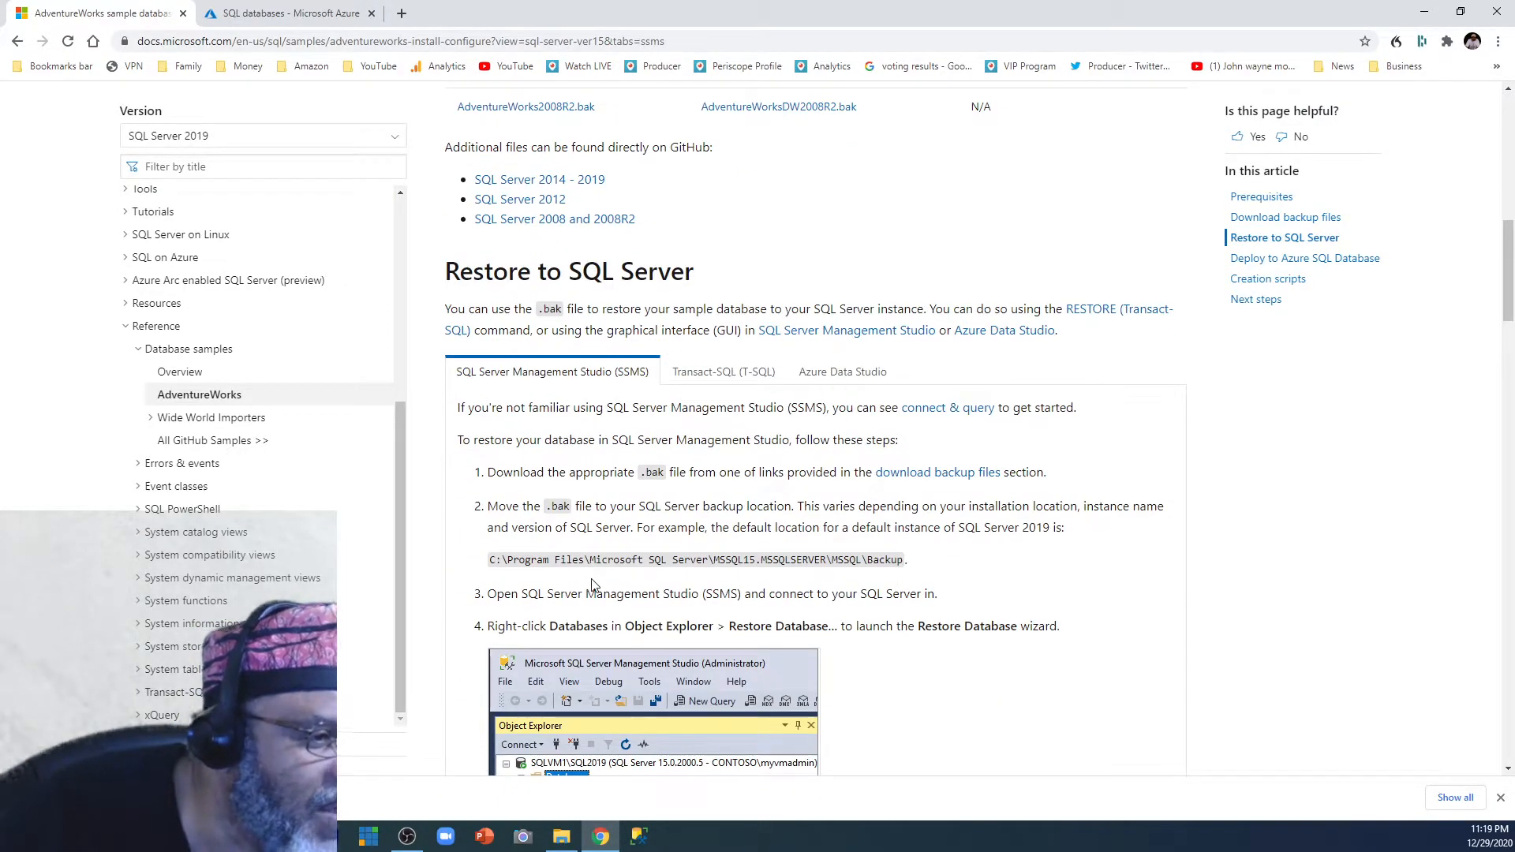
{"action": "scroll", "coordinate": [592, 584], "scroll_direction": "down", "scroll_amount": 4}
{"action": "scroll", "coordinate": [593, 584], "scroll_direction": "down", "scroll_amount": 12}
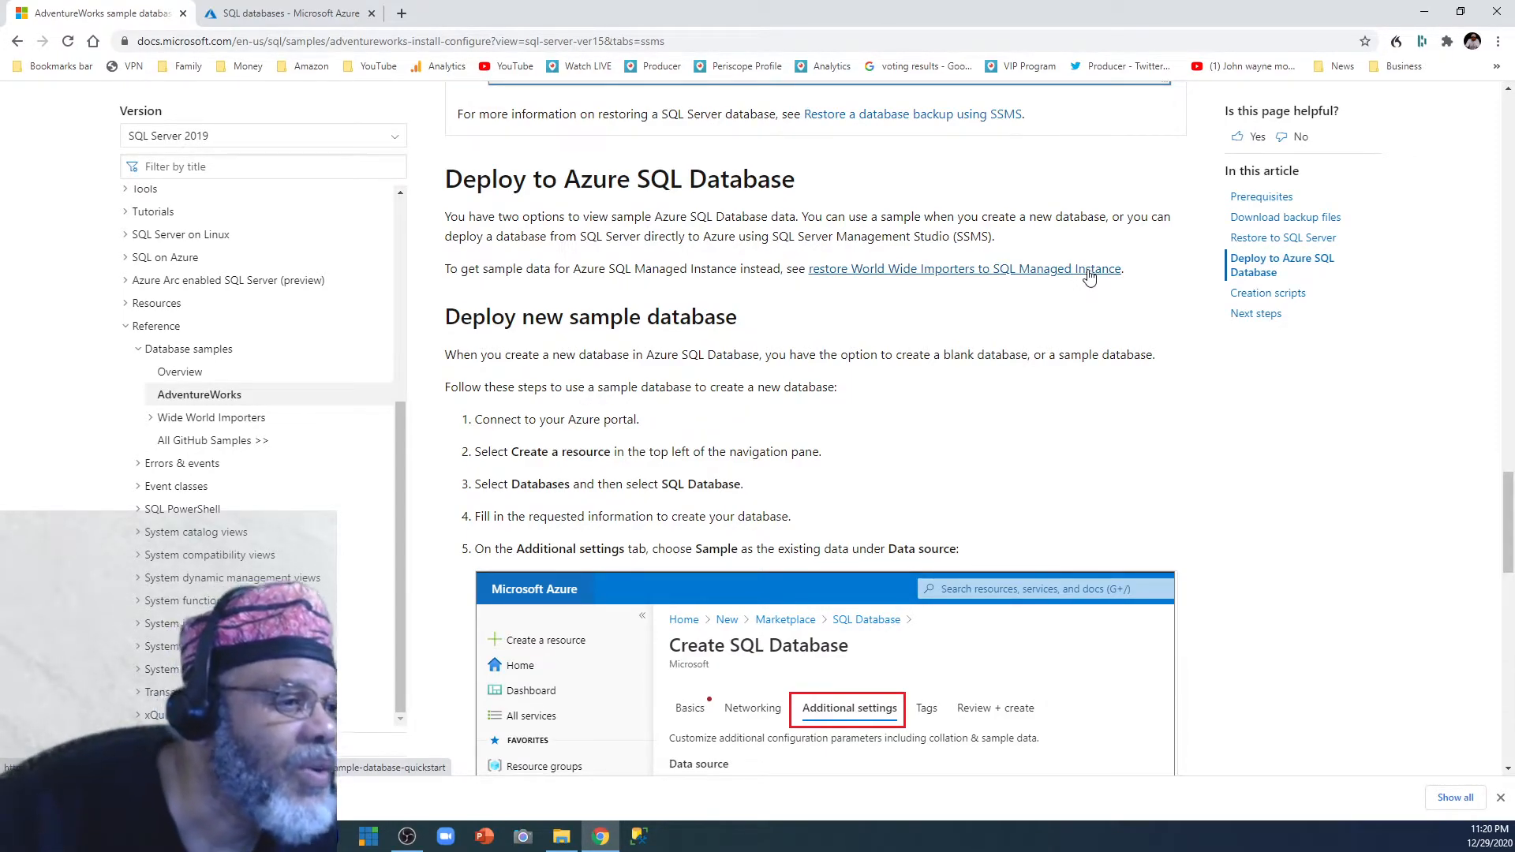
{"action": "scroll", "coordinate": [541, 425], "scroll_direction": "down", "scroll_amount": 1}
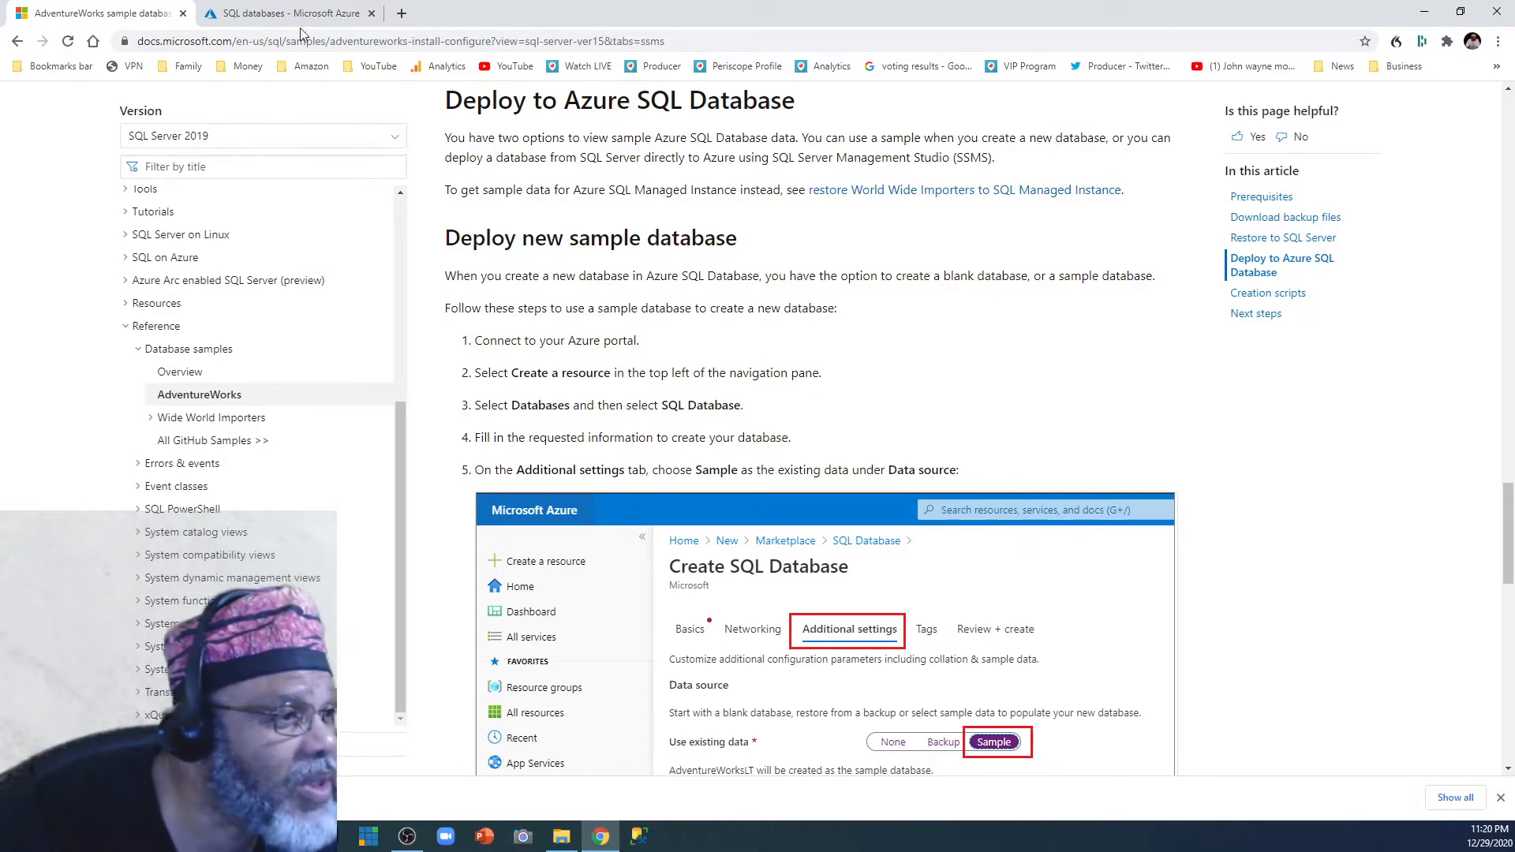
Start creating a SQL database in the Azure portal and check the available subscription and resource group choices.
{"action": "left_click", "coordinate": [277, 13]}
{"action": "left_click", "coordinate": [777, 586]}
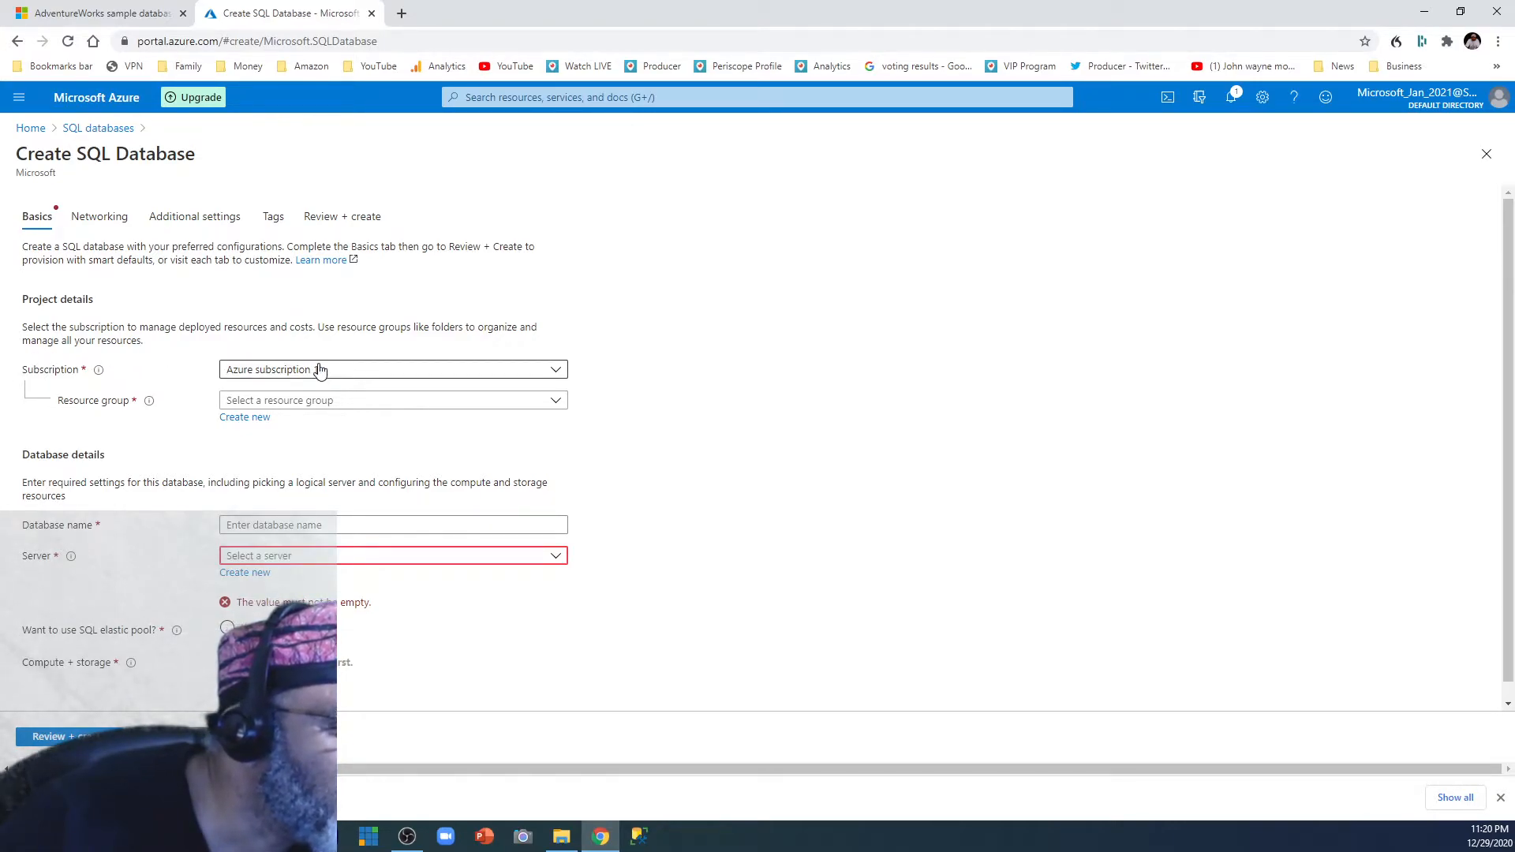
{"action": "left_click", "coordinate": [556, 374]}
{"action": "left_click", "coordinate": [554, 376]}
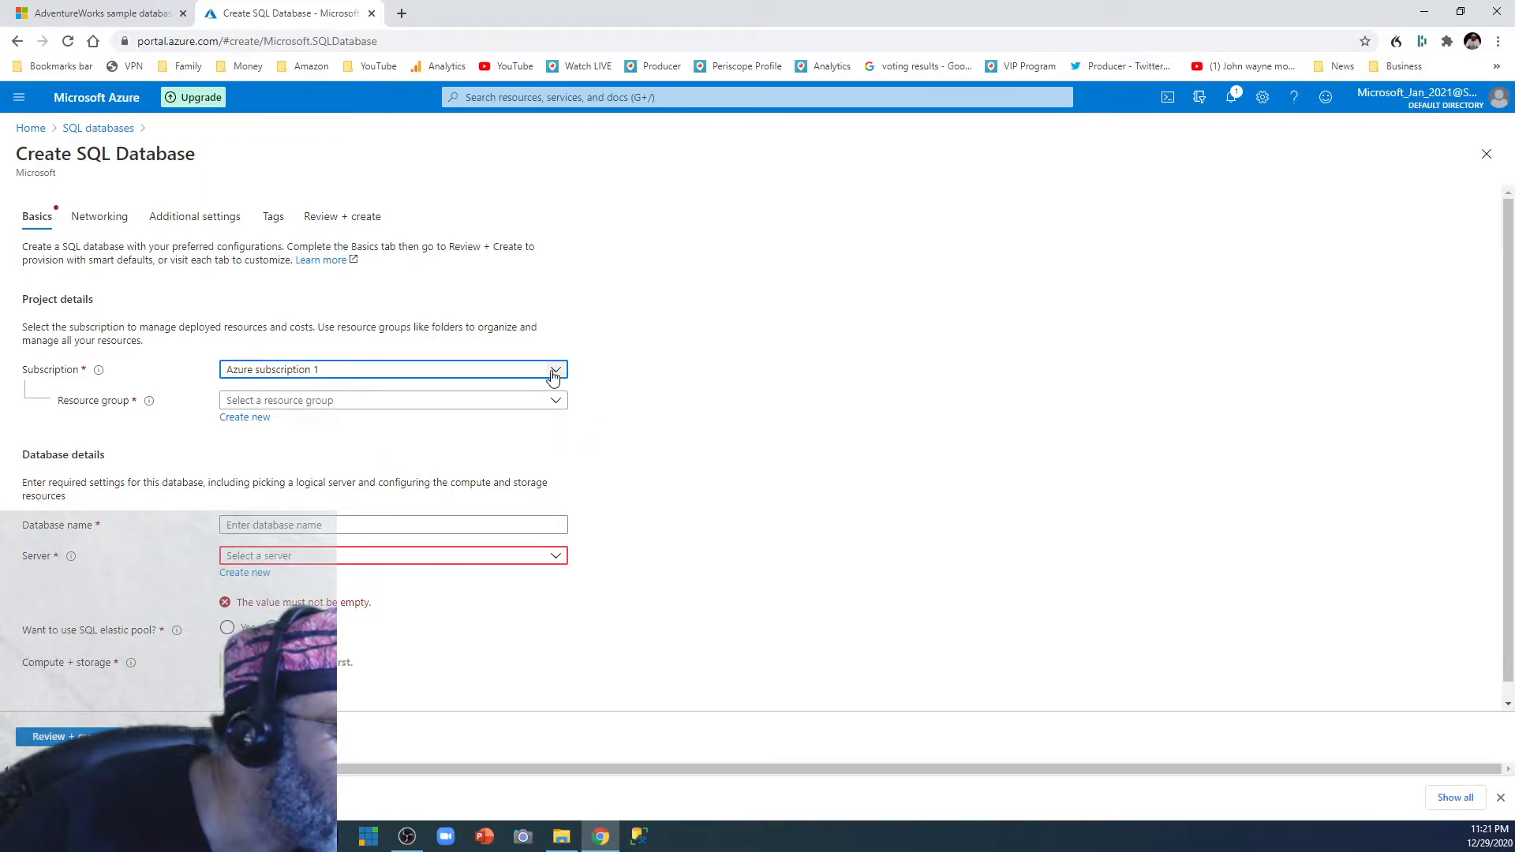
{"action": "left_click", "coordinate": [555, 402]}
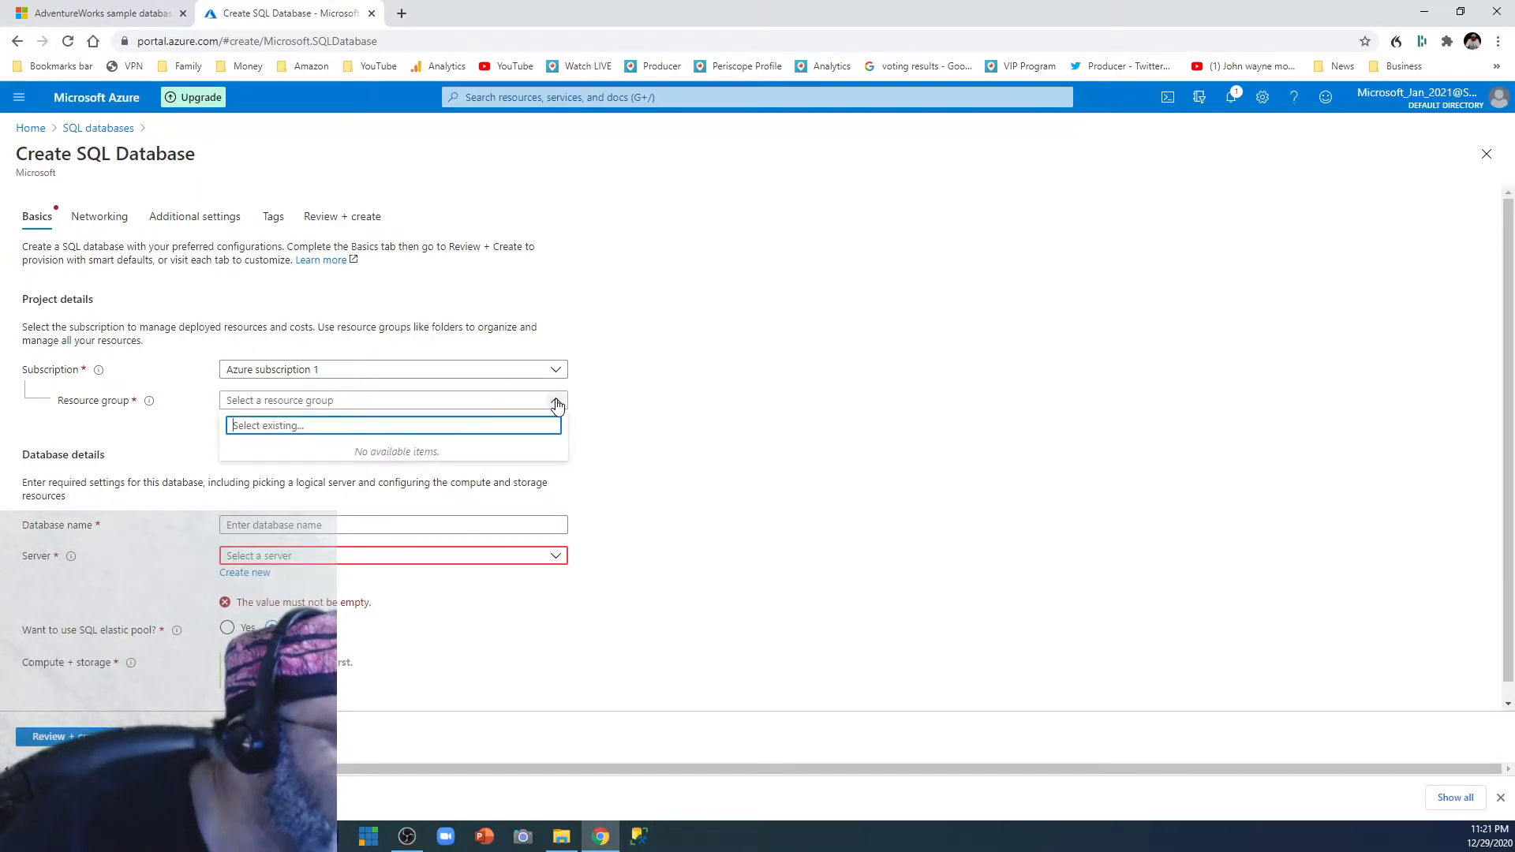
{"action": "left_click", "coordinate": [698, 384]}
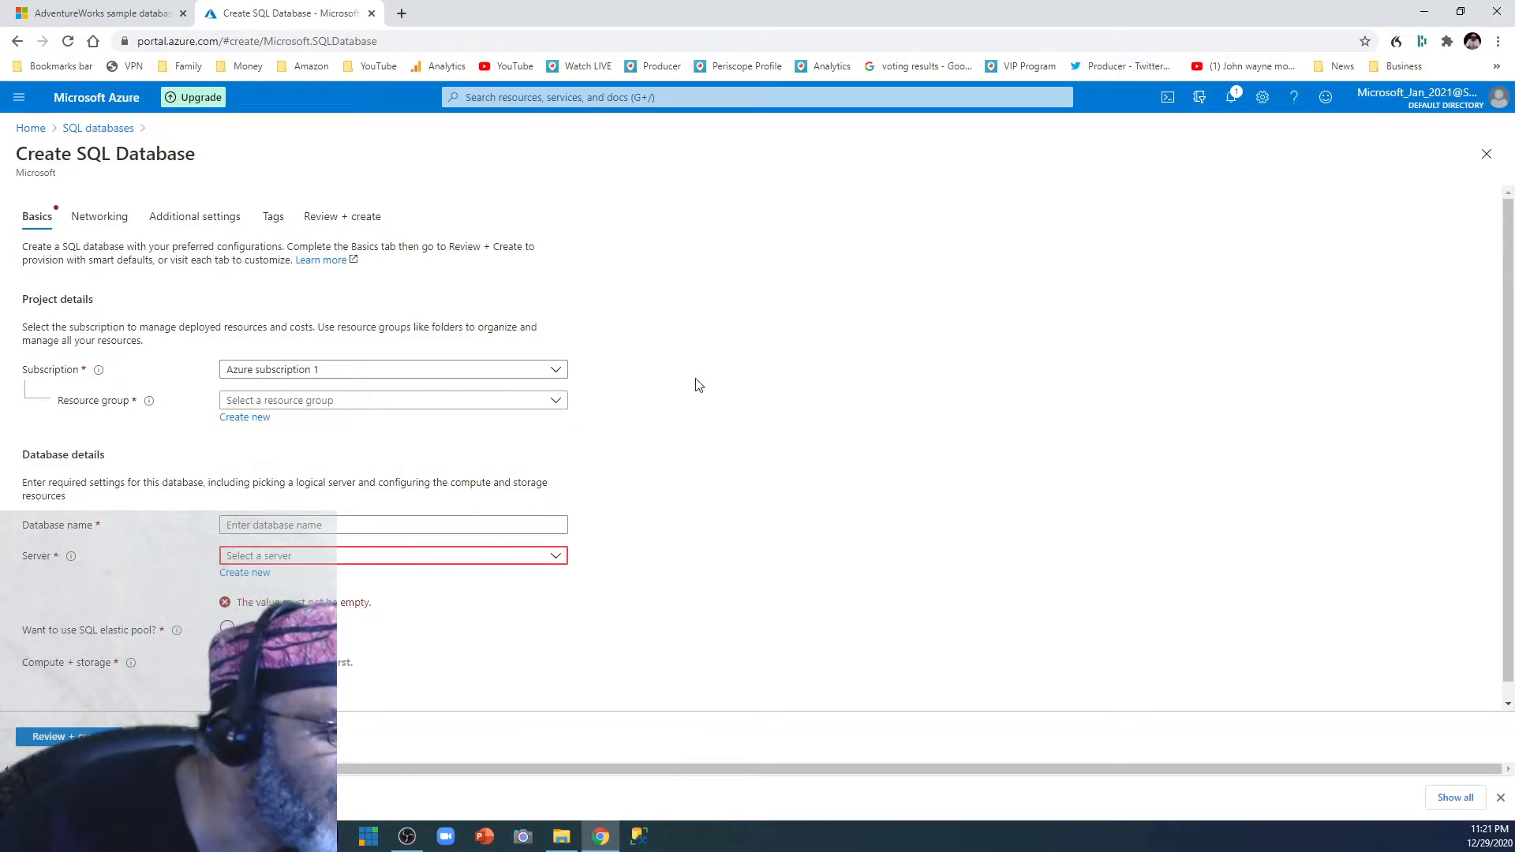
Consult the article's steps for deploying a new sample database and set the Azure database's existing data source to Sample.
{"action": "left_click", "coordinate": [148, 17]}
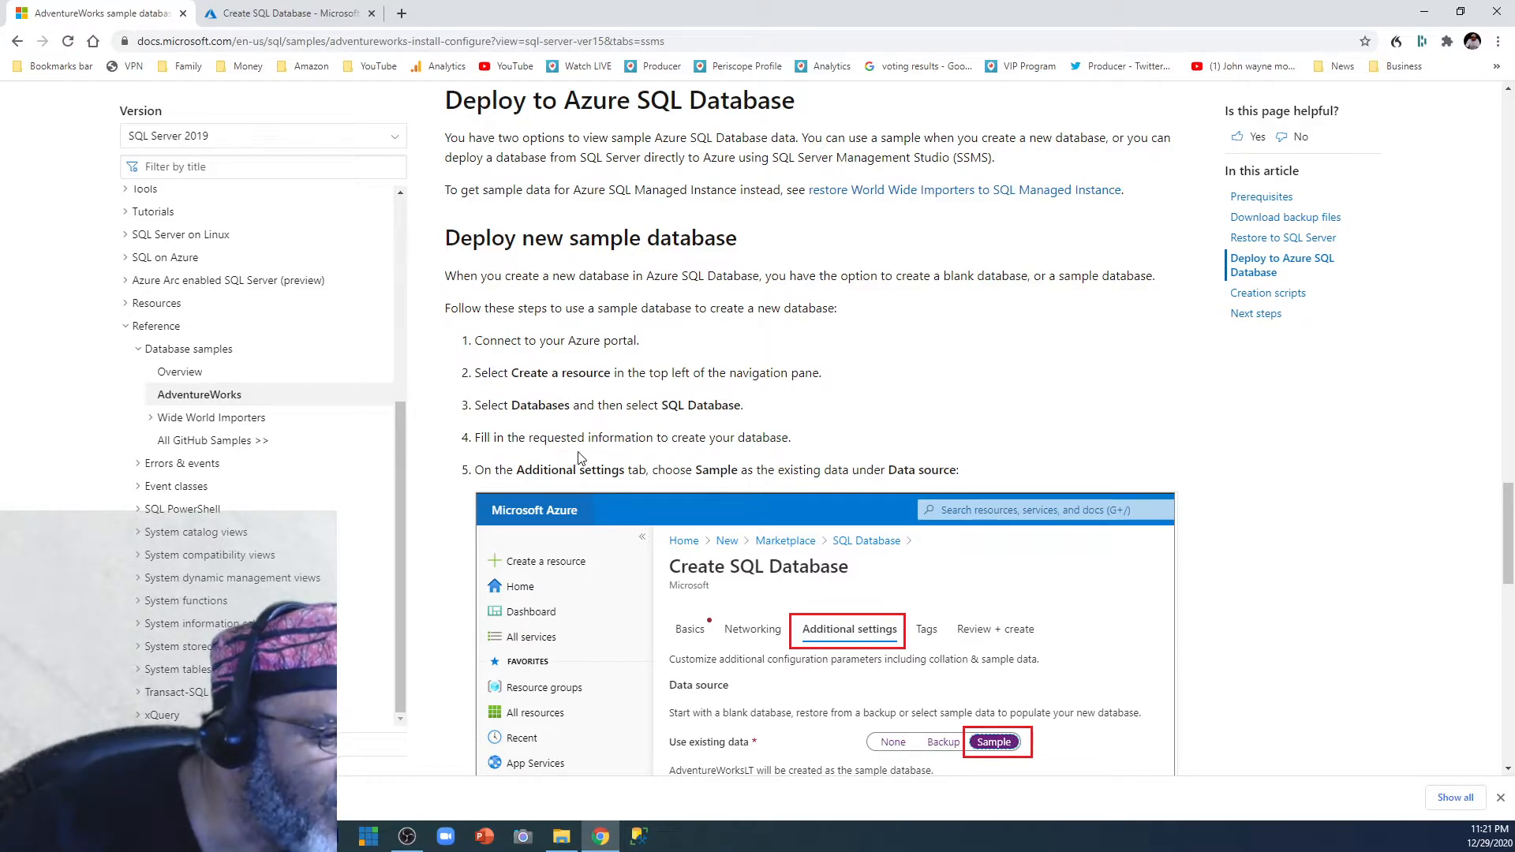
{"action": "scroll", "coordinate": [706, 466], "scroll_direction": "down", "scroll_amount": 1}
{"action": "scroll", "coordinate": [706, 466], "scroll_direction": "down", "scroll_amount": 1}
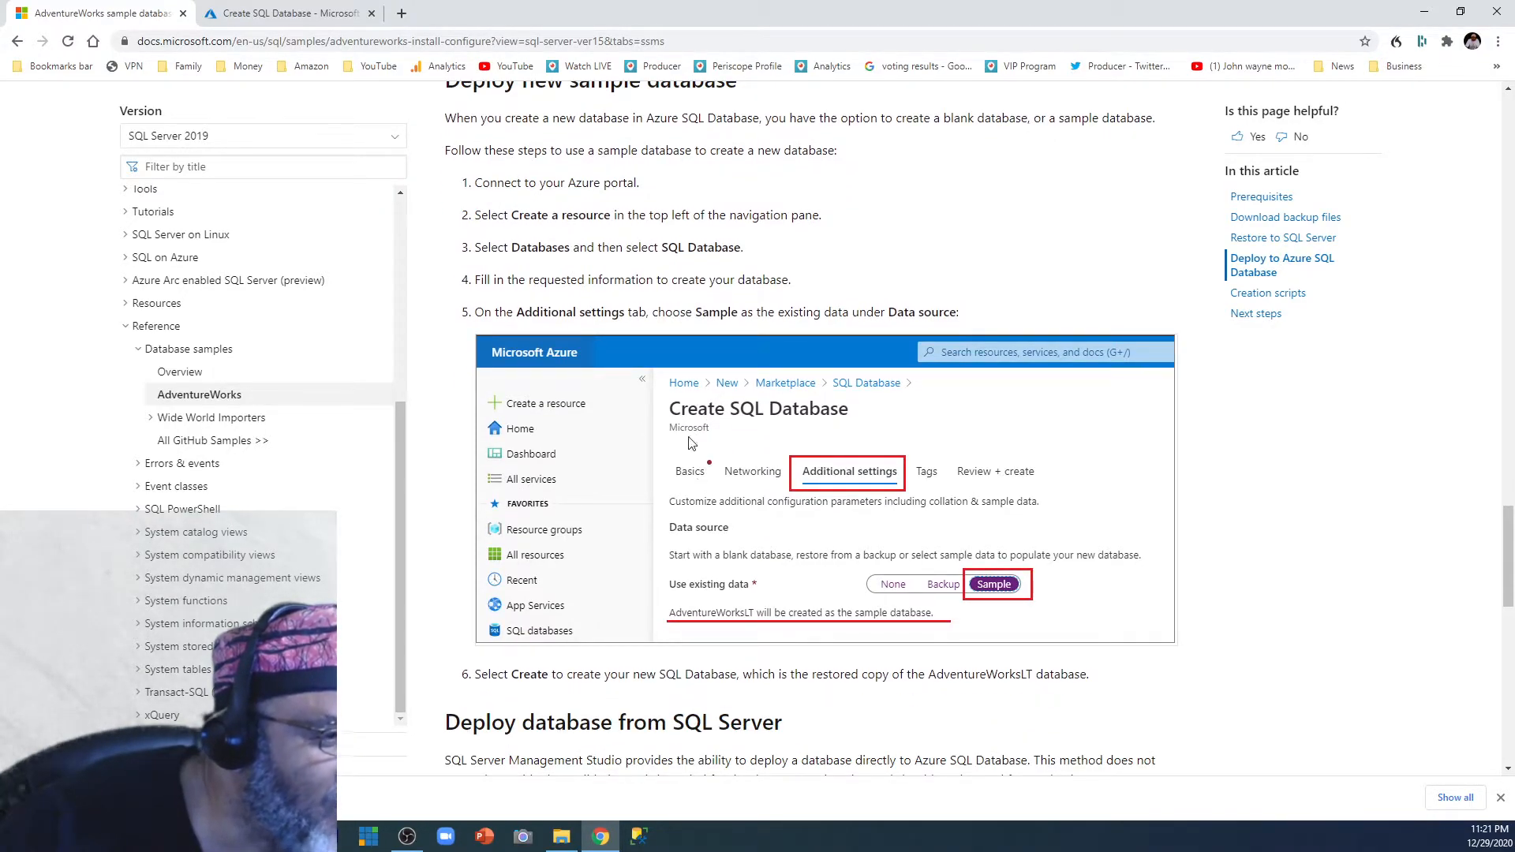
{"action": "left_click", "coordinate": [317, 17]}
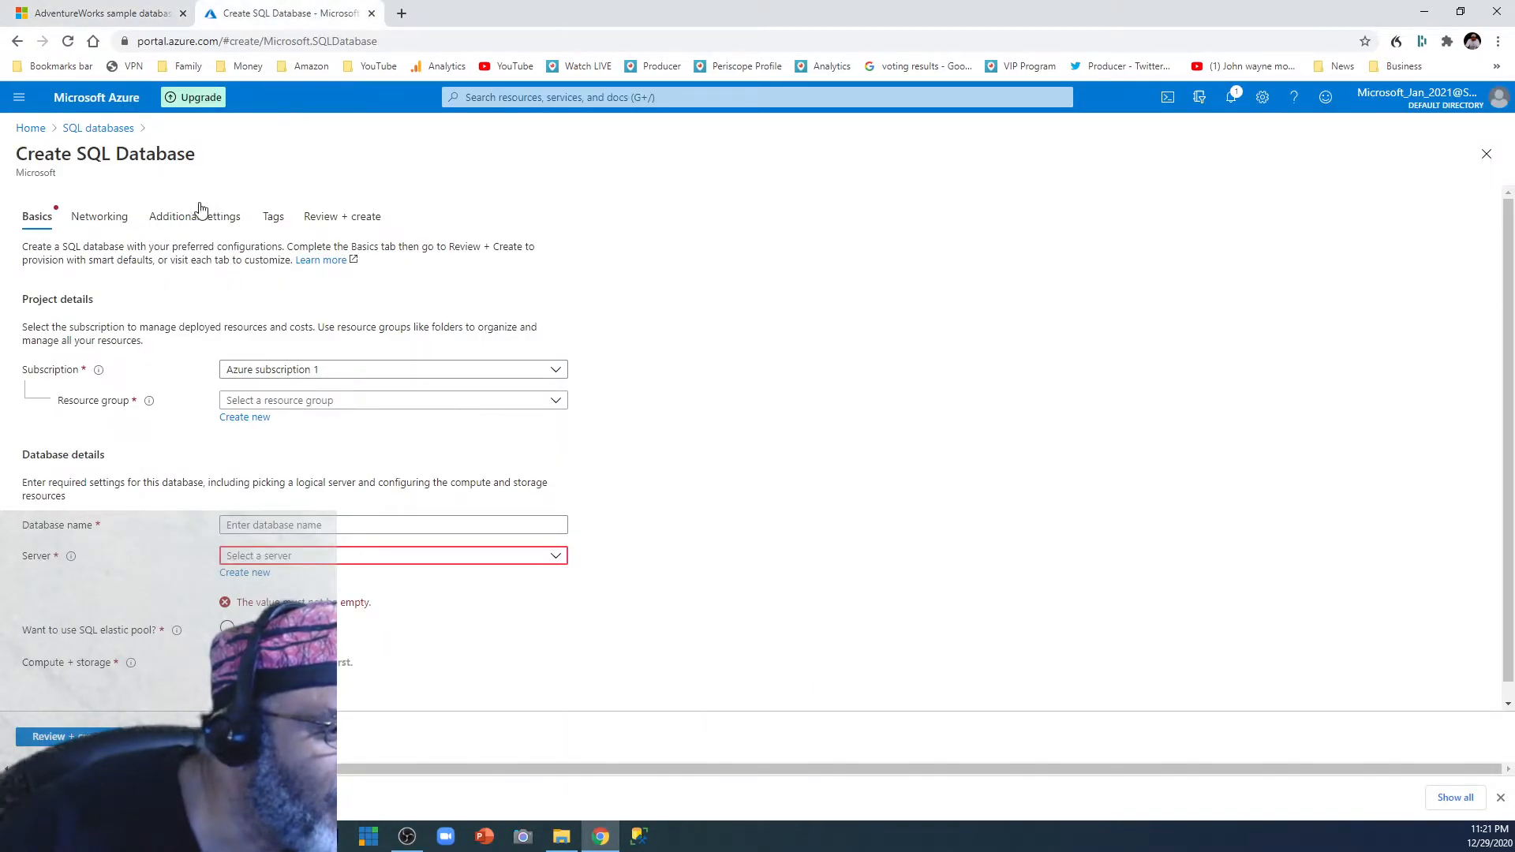
{"action": "left_click", "coordinate": [187, 224]}
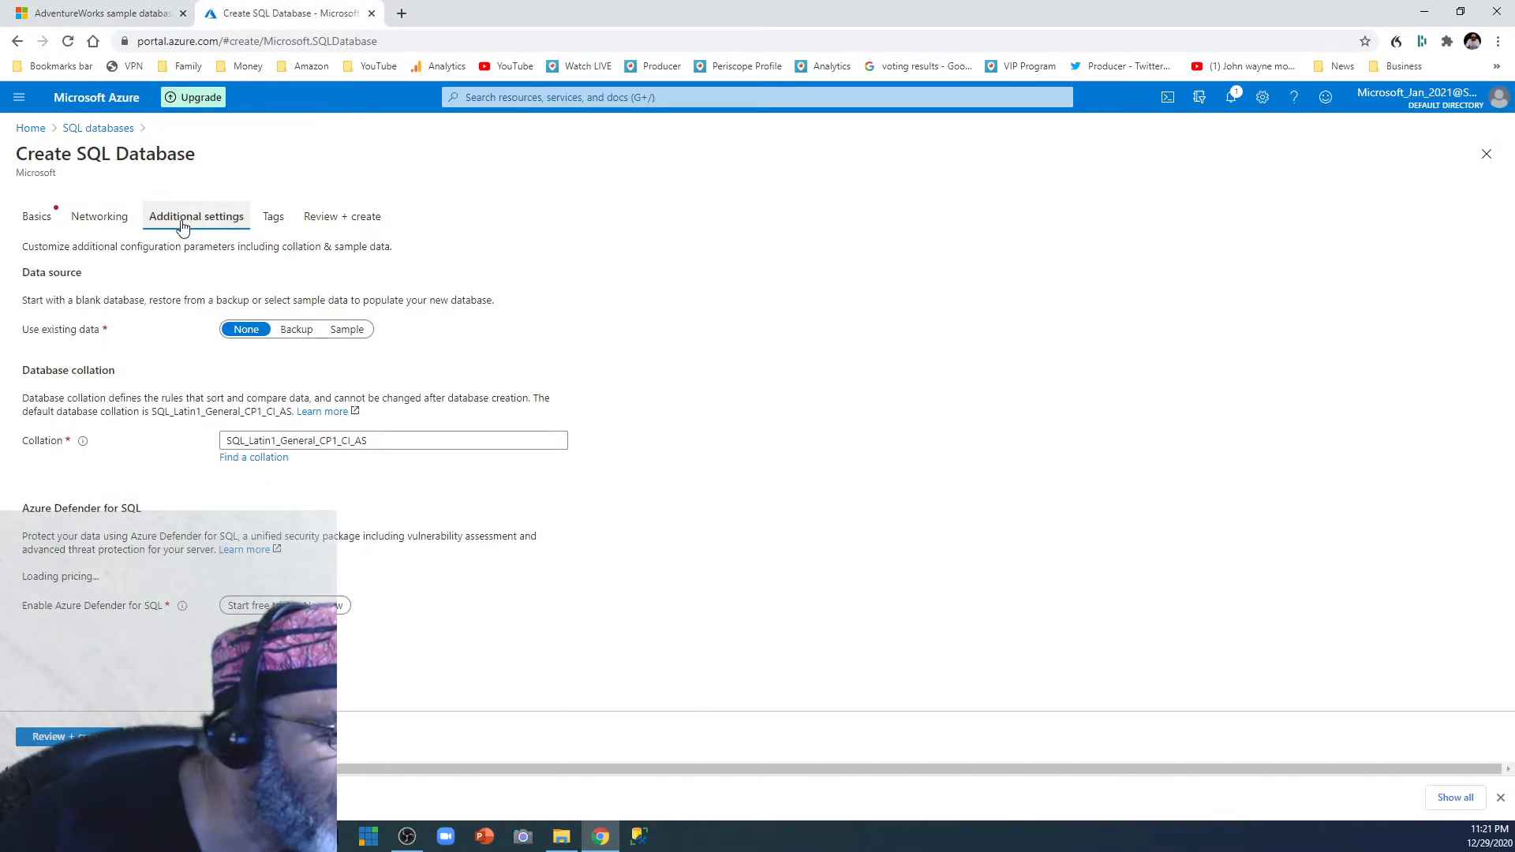
{"action": "left_click", "coordinate": [348, 330]}
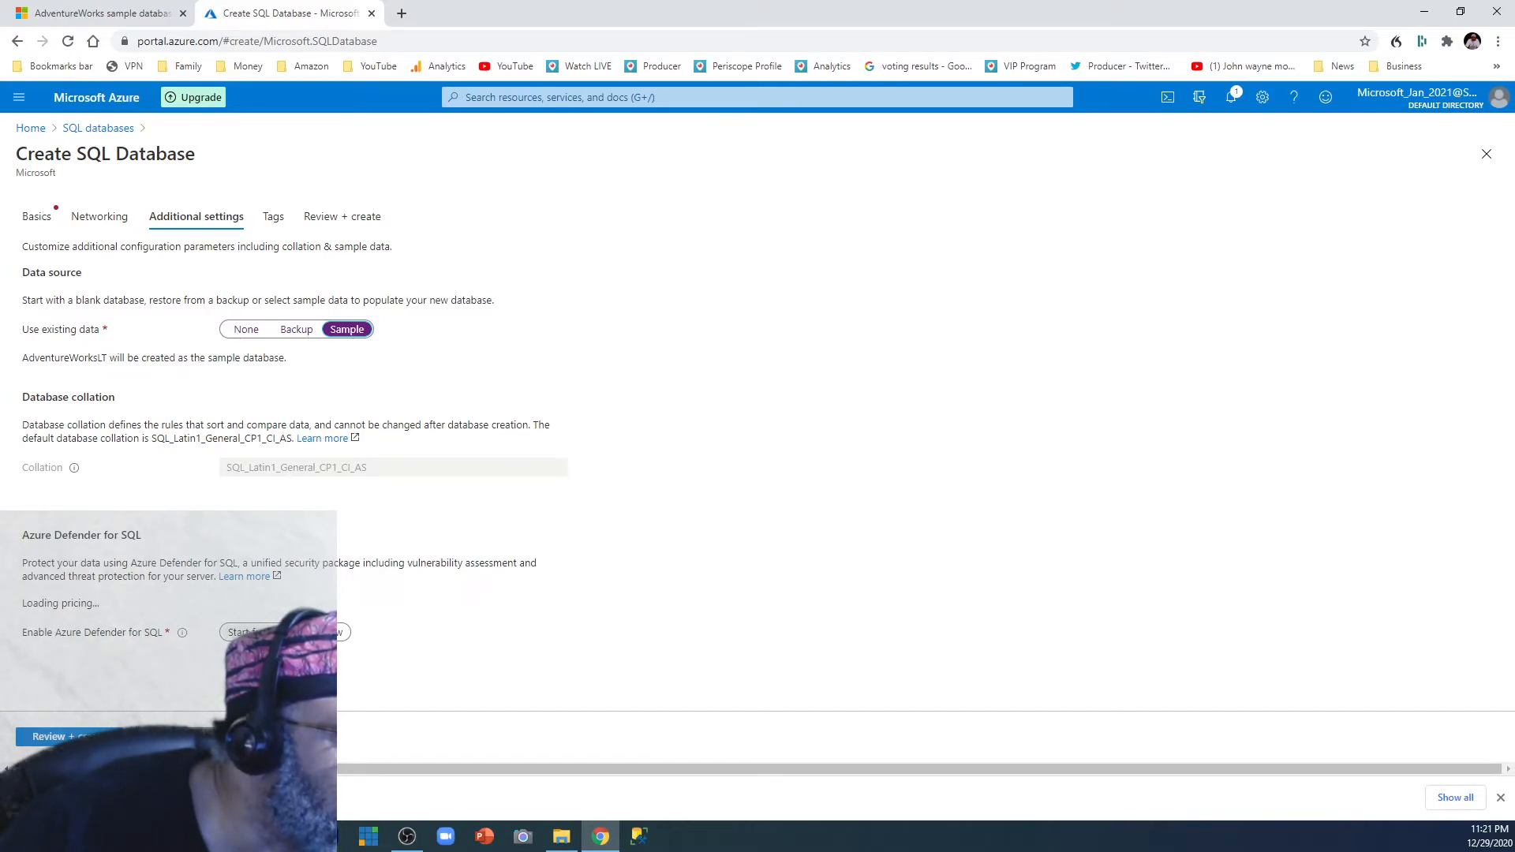
Check the article's final database creation step, submit the Azure SQL database settings for review and examine the summary.
{"action": "left_click", "coordinate": [133, 16]}
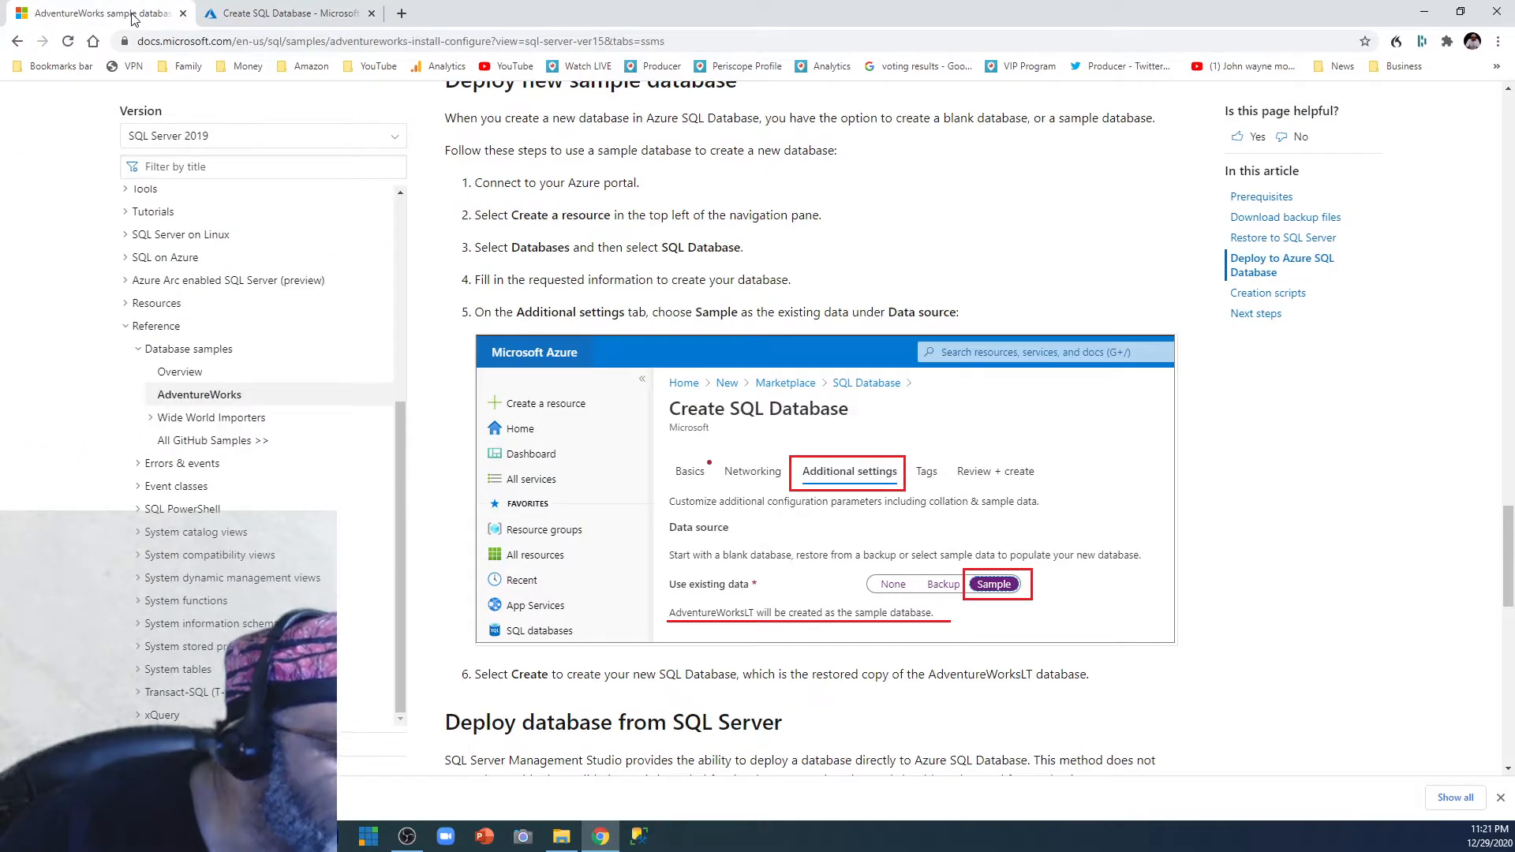
{"action": "scroll", "coordinate": [708, 583], "scroll_direction": "down", "scroll_amount": 2}
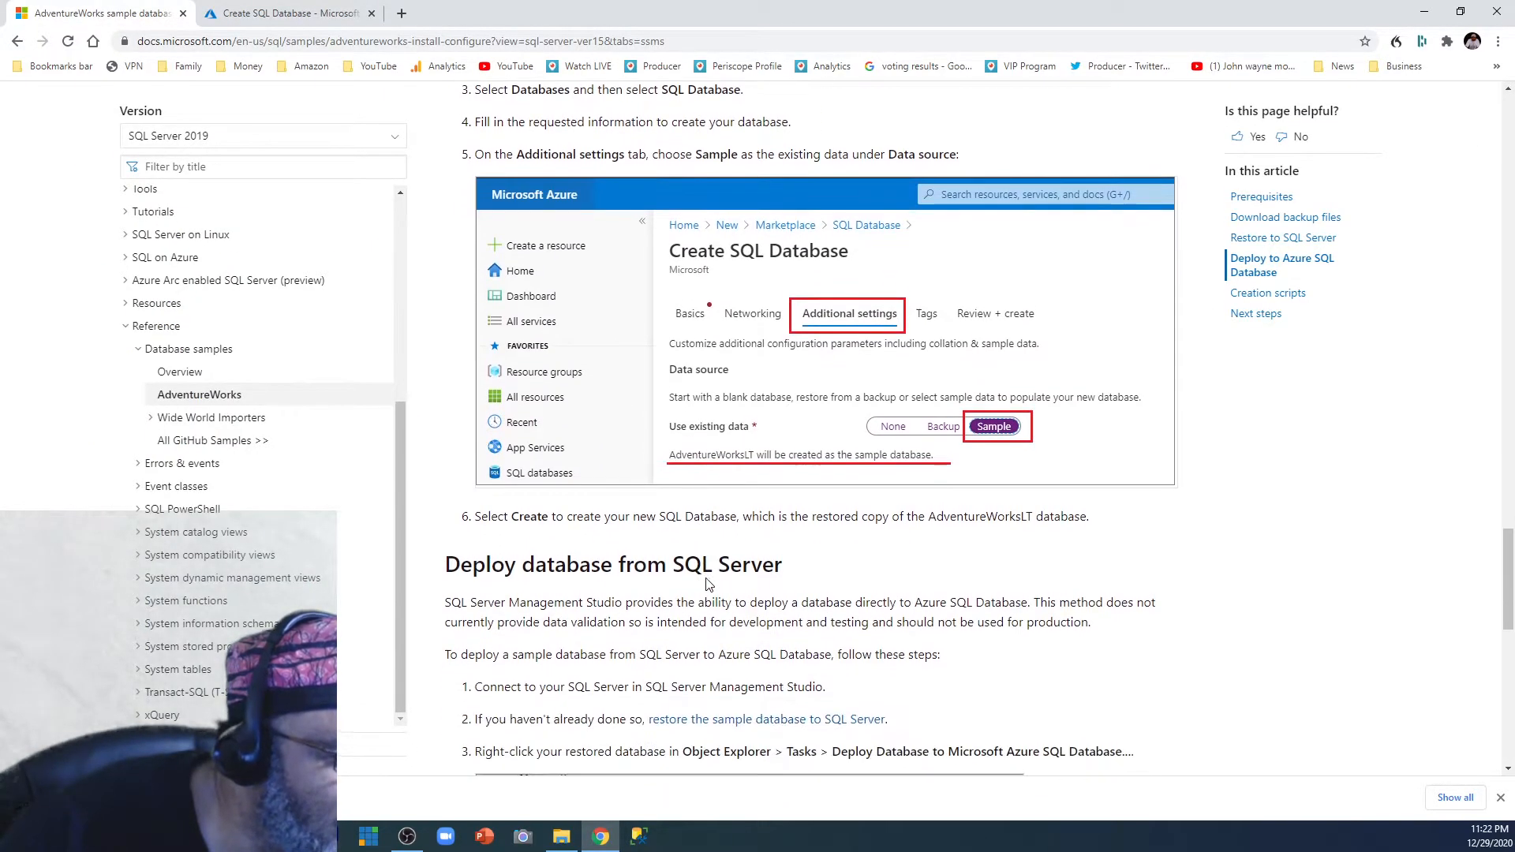
{"action": "scroll", "coordinate": [708, 584], "scroll_direction": "down", "scroll_amount": 1}
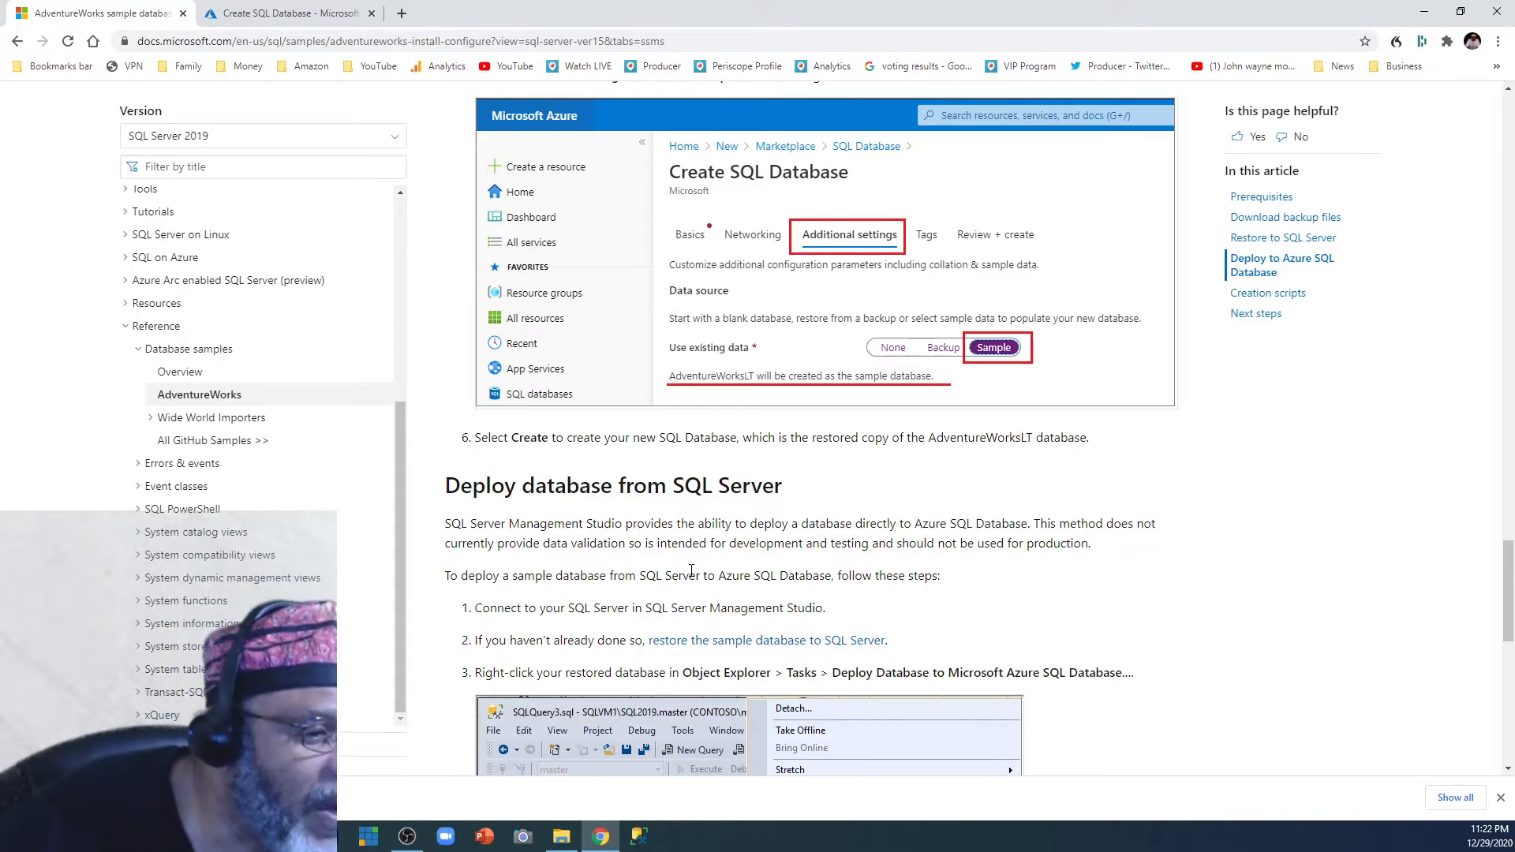
{"action": "left_click", "coordinate": [291, 9]}
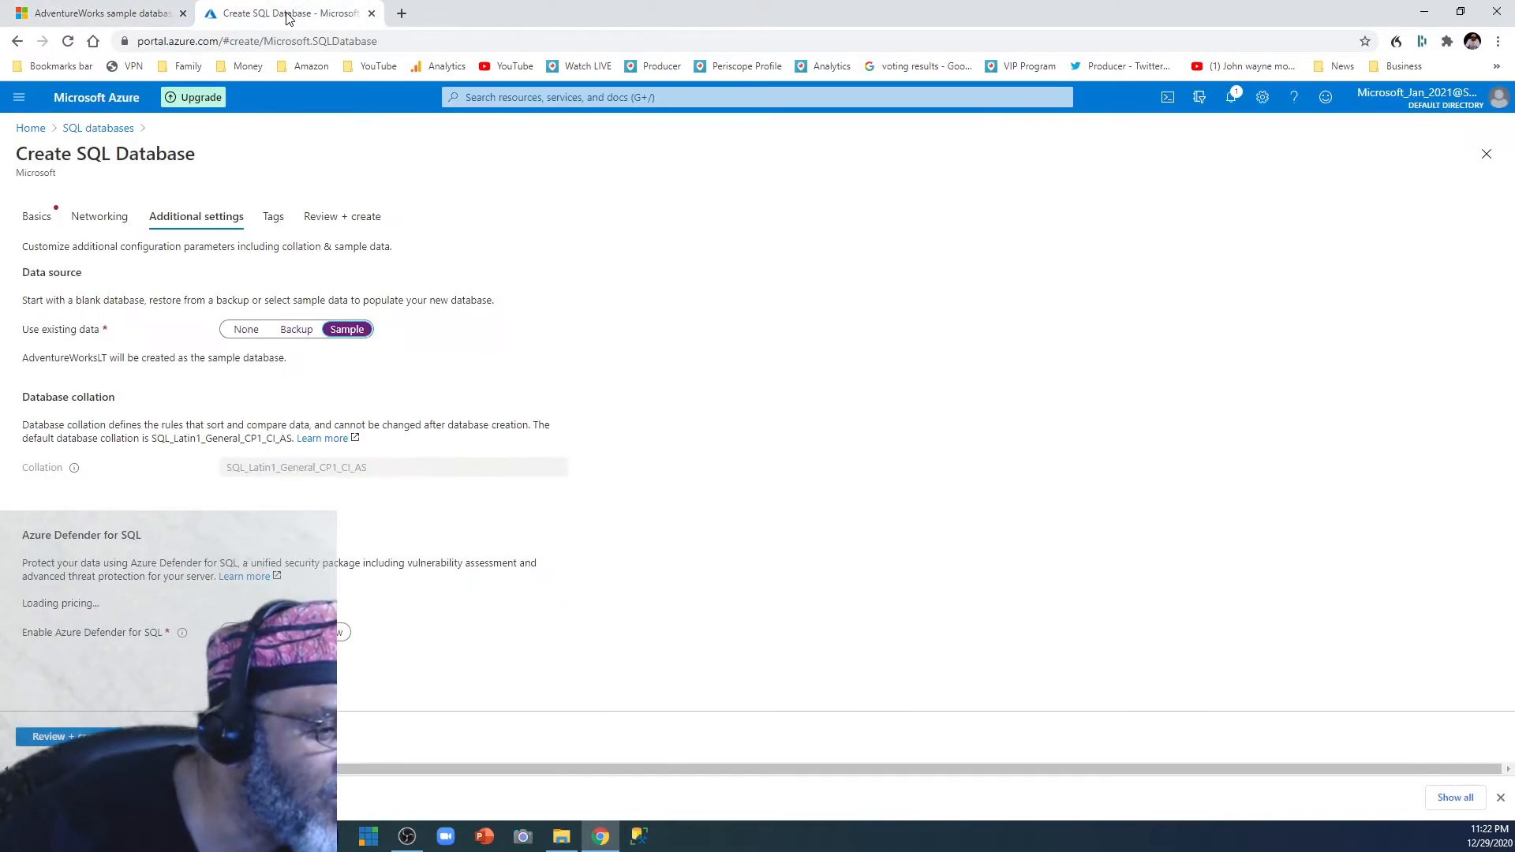
{"action": "left_click", "coordinate": [49, 737]}
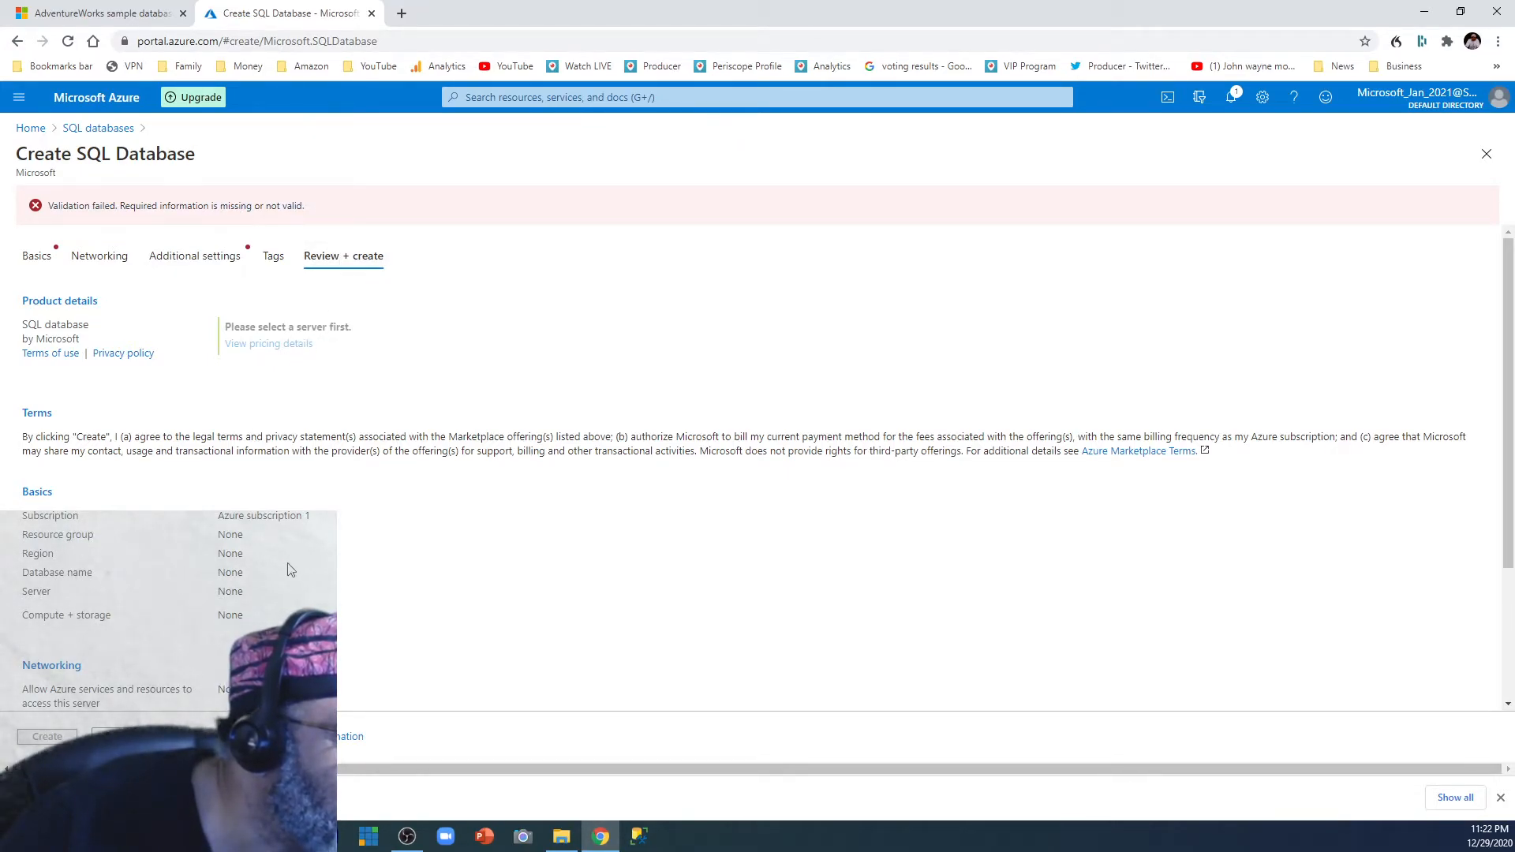
{"action": "scroll", "coordinate": [291, 570], "scroll_direction": "down", "scroll_amount": 1}
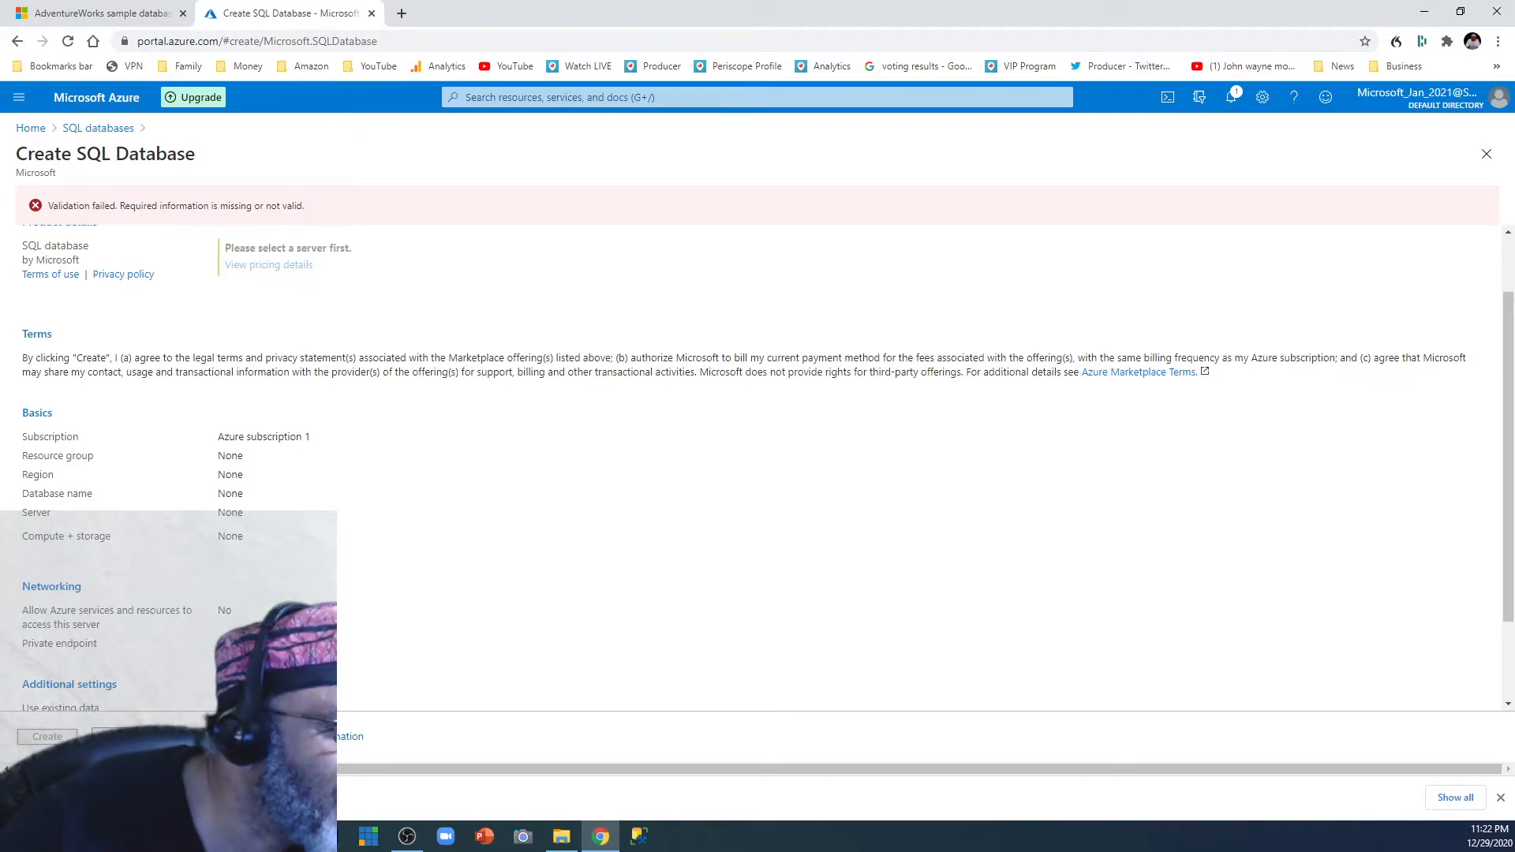
Return from the review summary to the database's basic settings and check the resource group choices.
{"action": "left_click", "coordinate": [136, 736]}
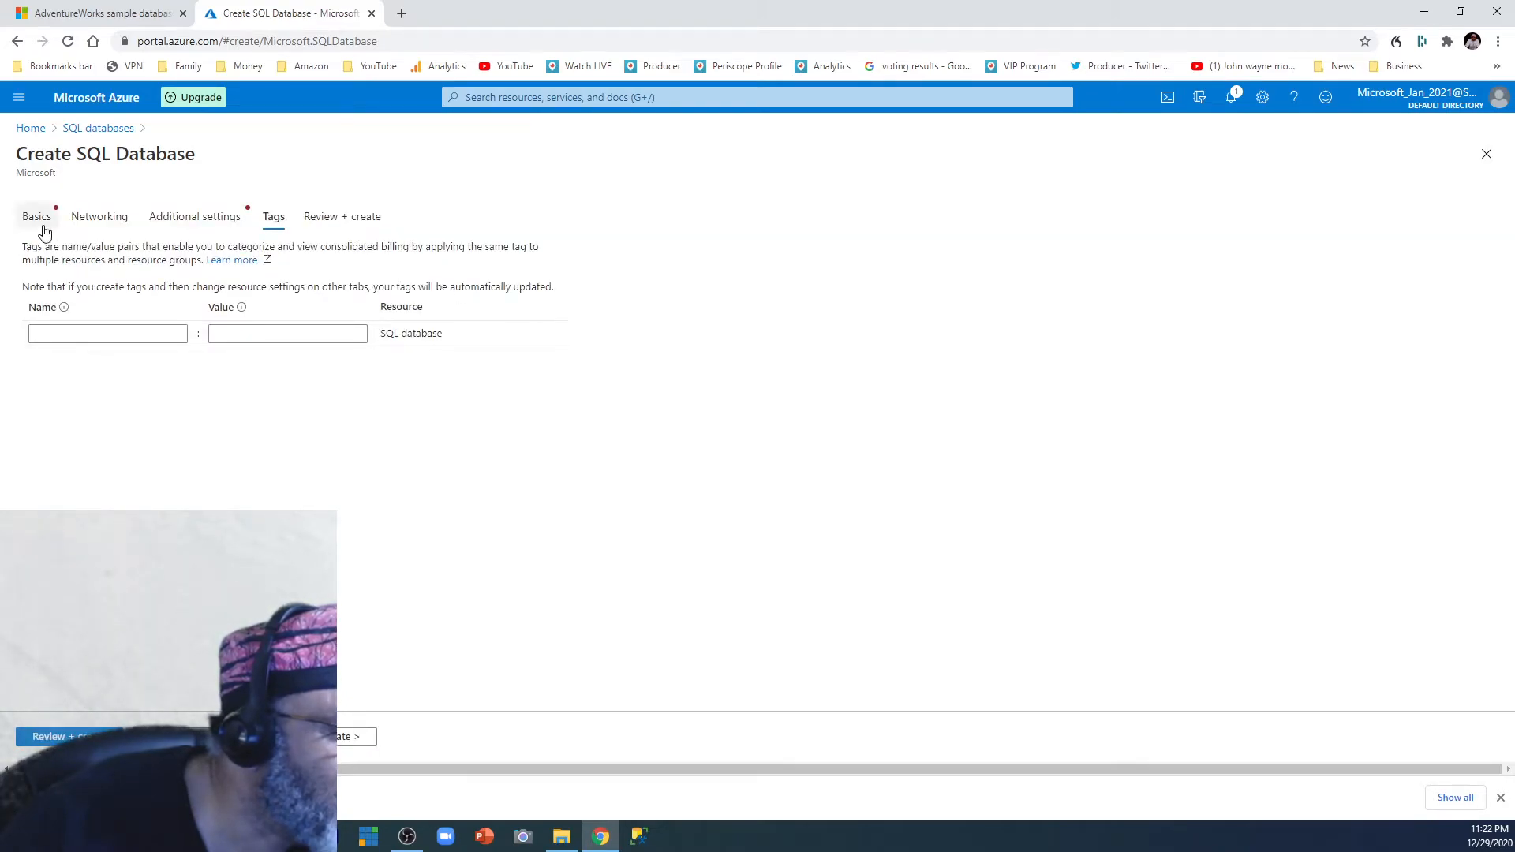
{"action": "left_click", "coordinate": [165, 216]}
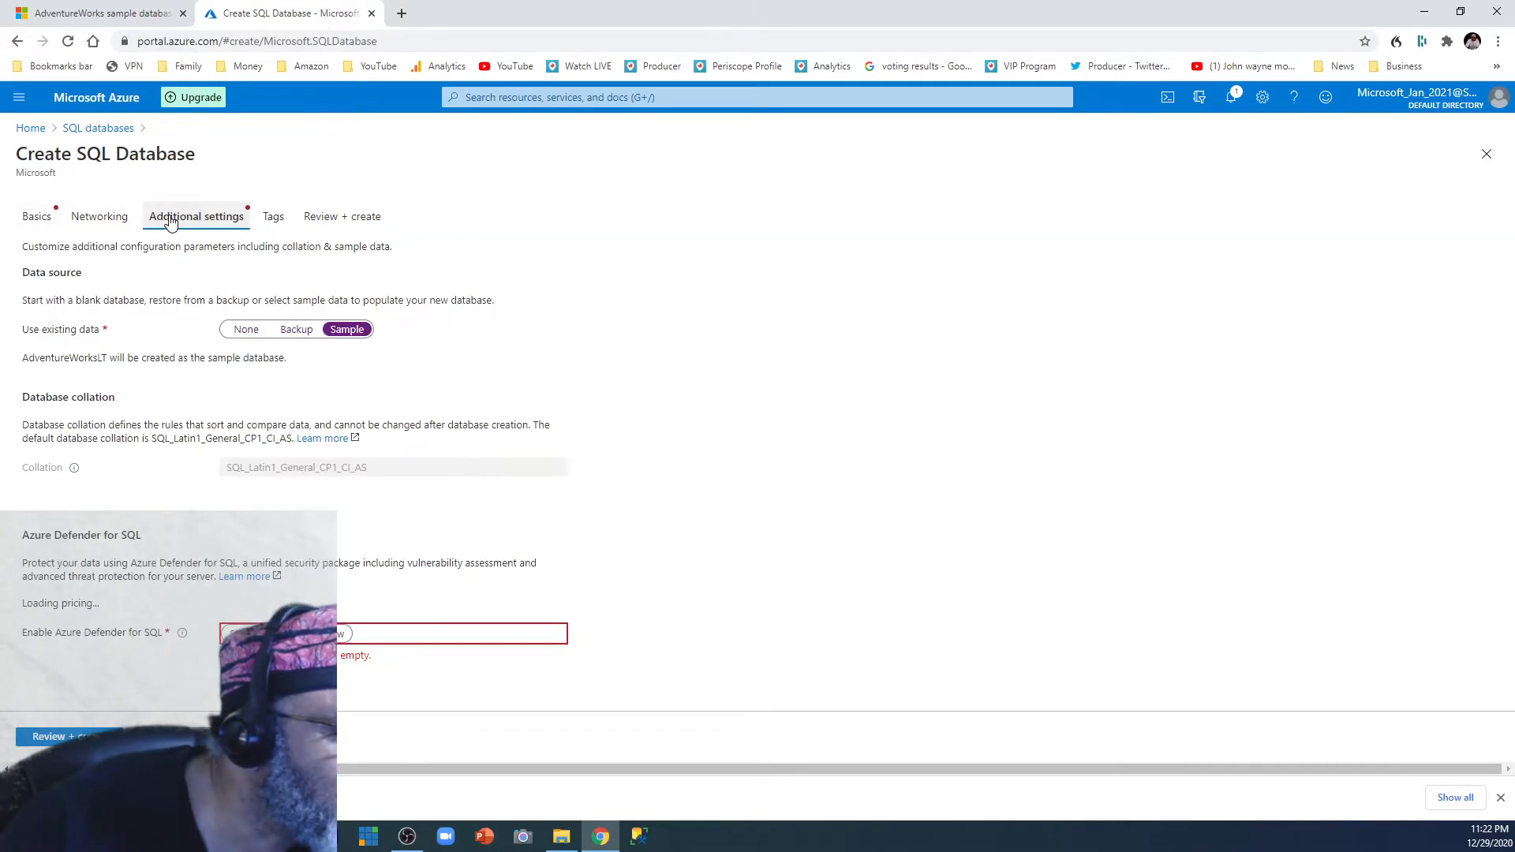
{"action": "left_click", "coordinate": [36, 218]}
{"action": "left_click", "coordinate": [263, 442]}
{"action": "left_click", "coordinate": [263, 442]}
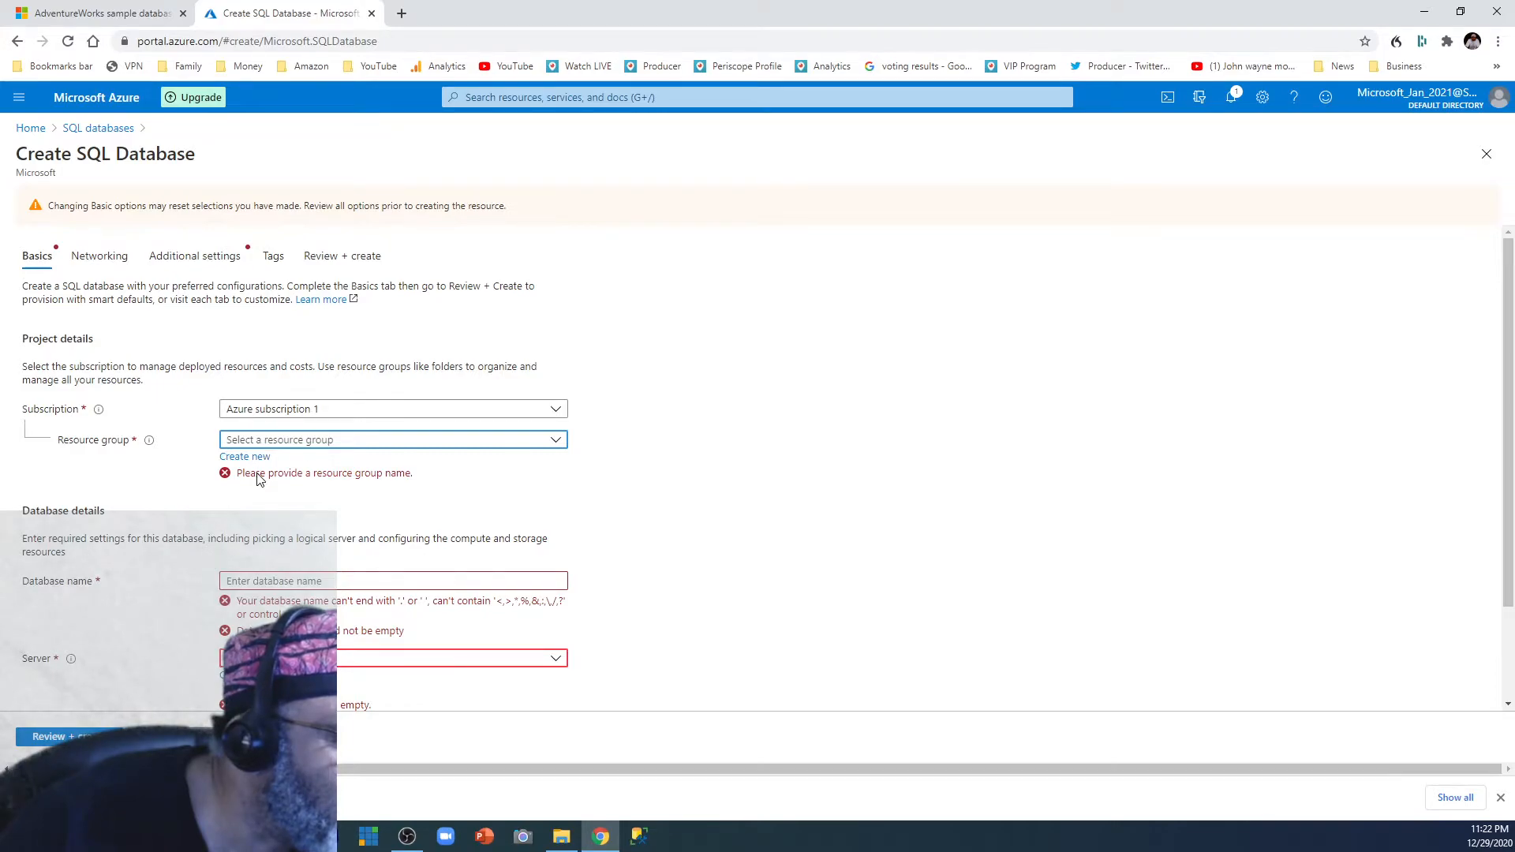
Search the existing resource groups for SQL_Coach.
{"action": "left_click", "coordinate": [300, 444]}
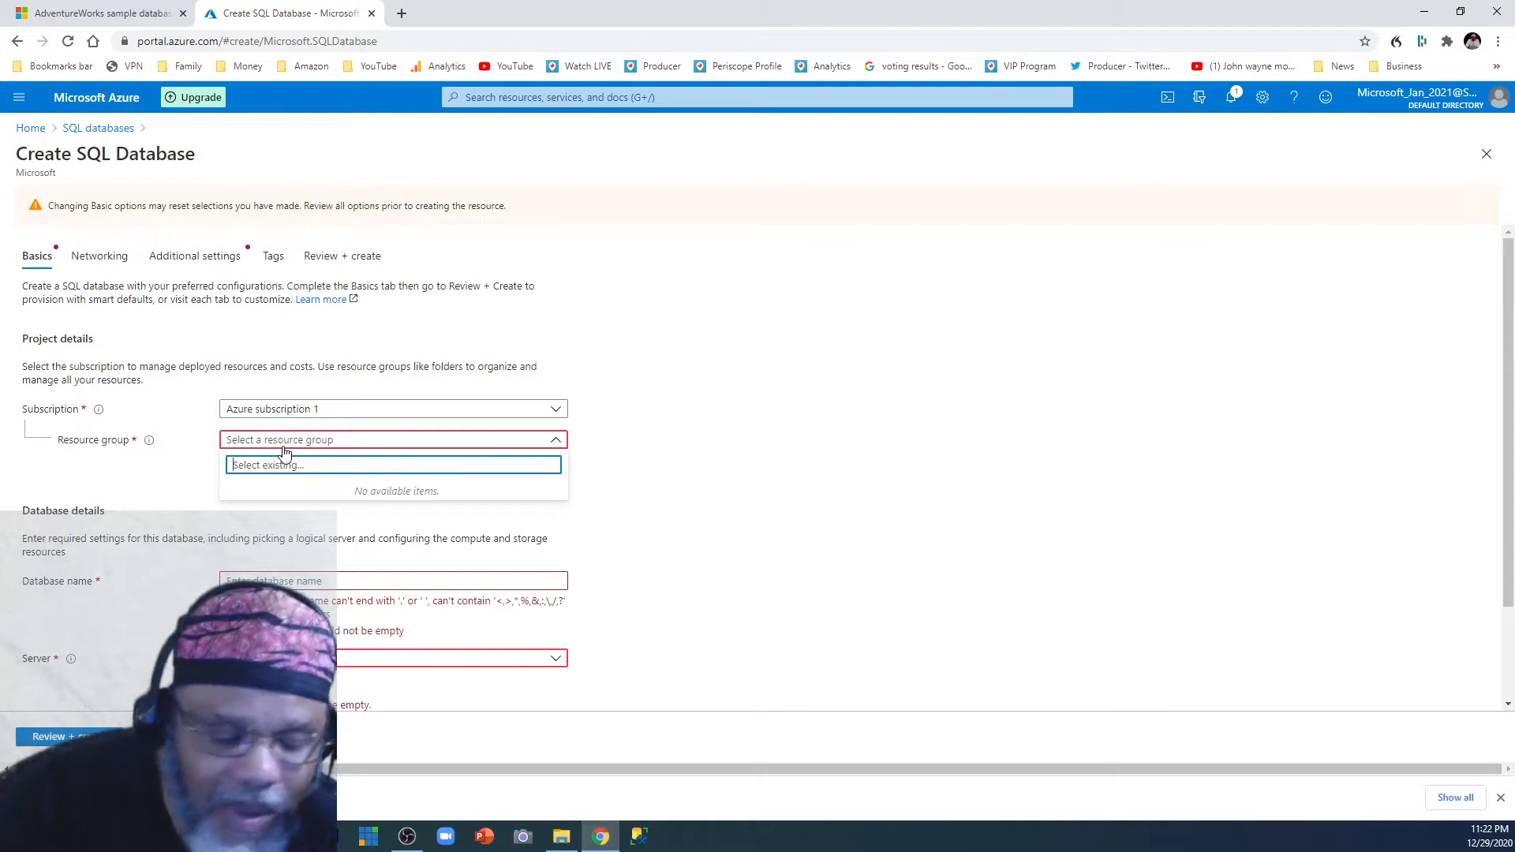
{"action": "type", "text": "SQ>"}
{"action": "key", "text": "BackSpace"}
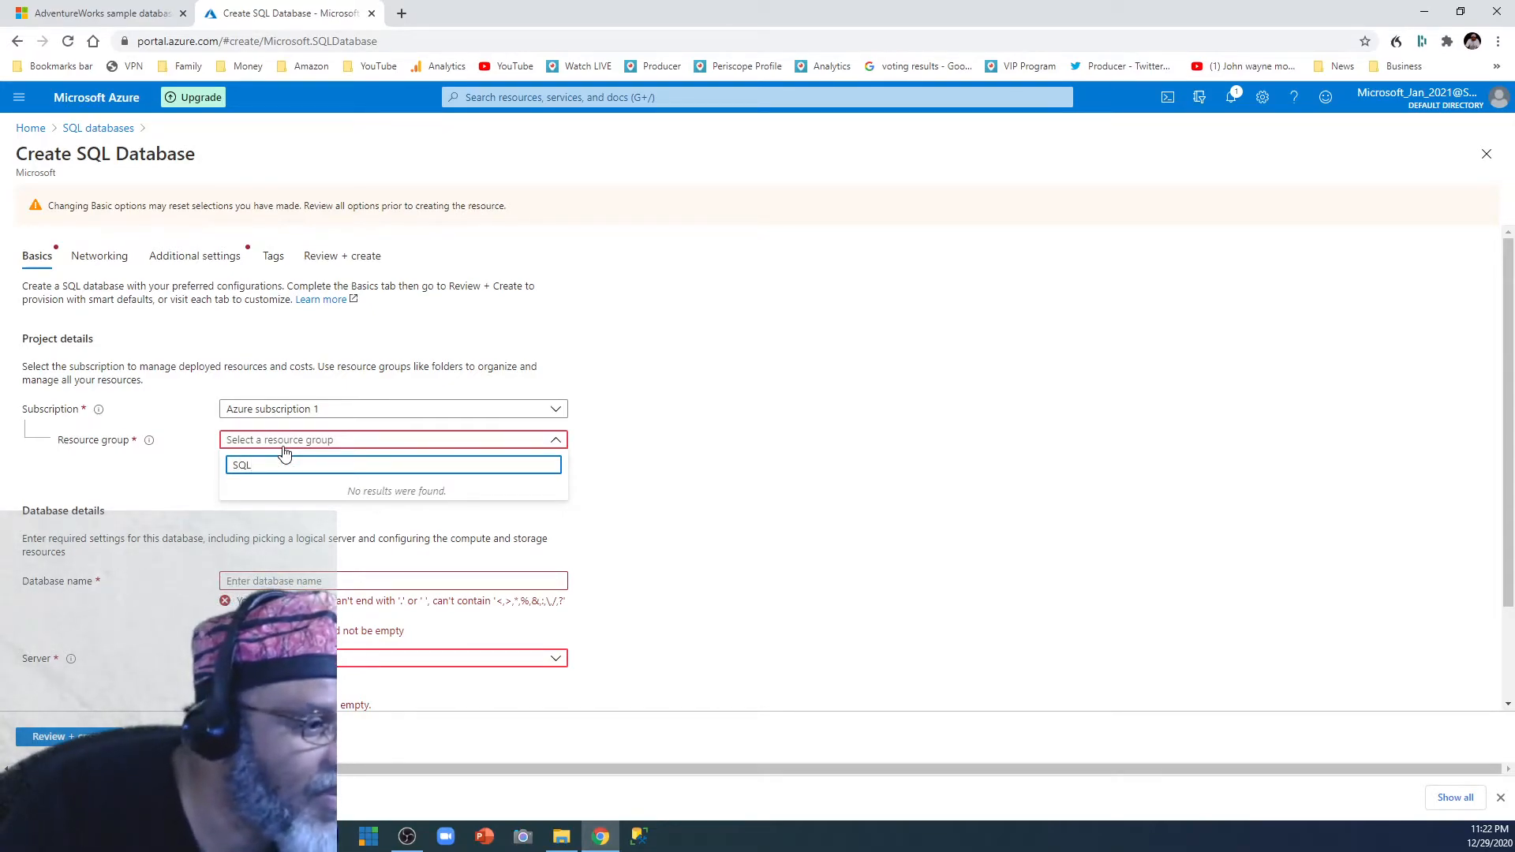
{"action": "type", "text": "L_Coach"}
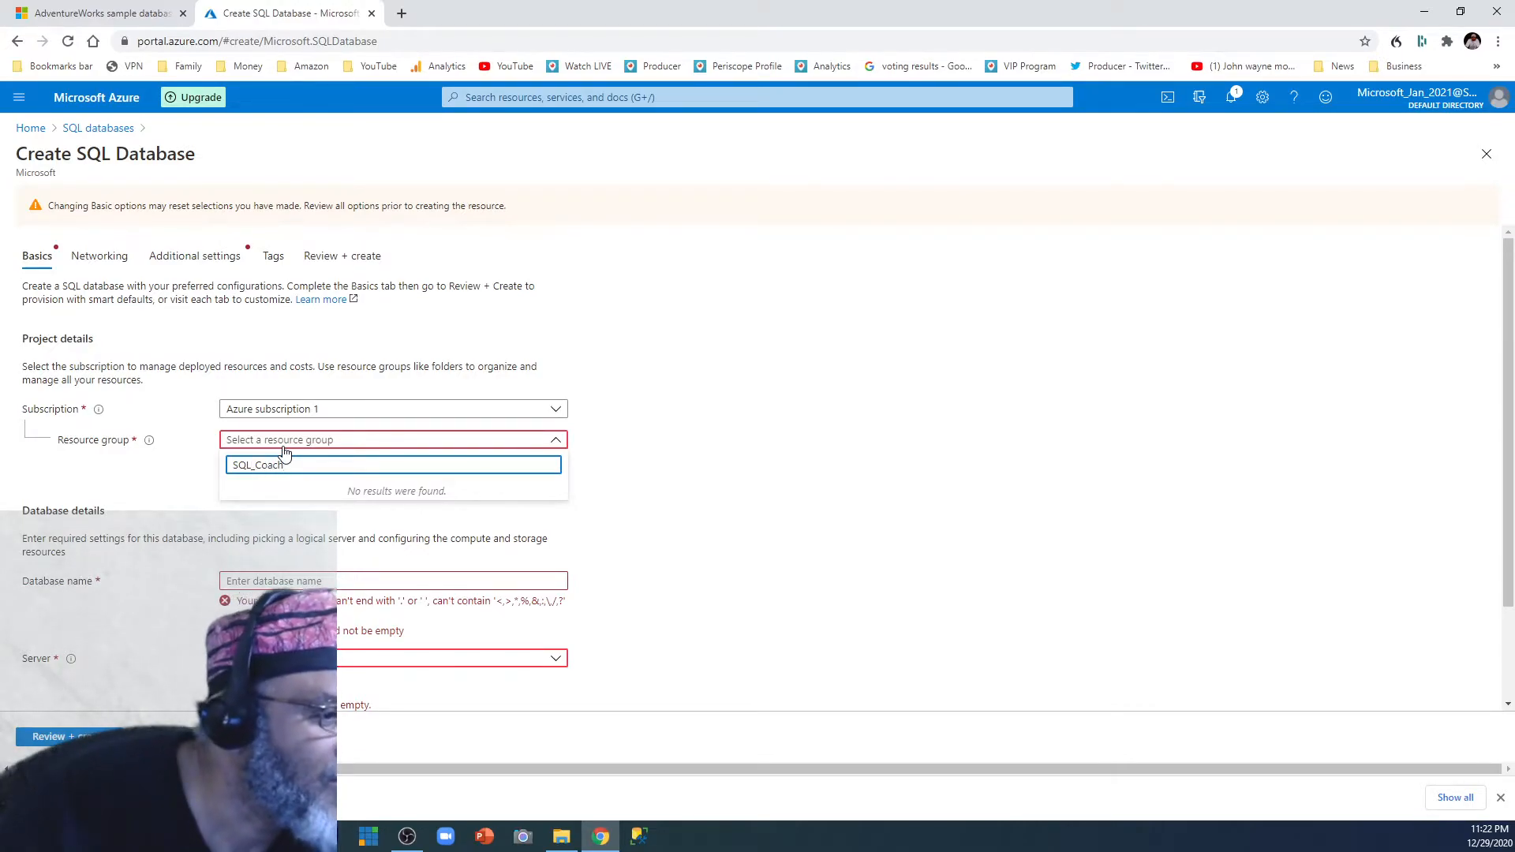
{"action": "left_click", "coordinate": [595, 401]}
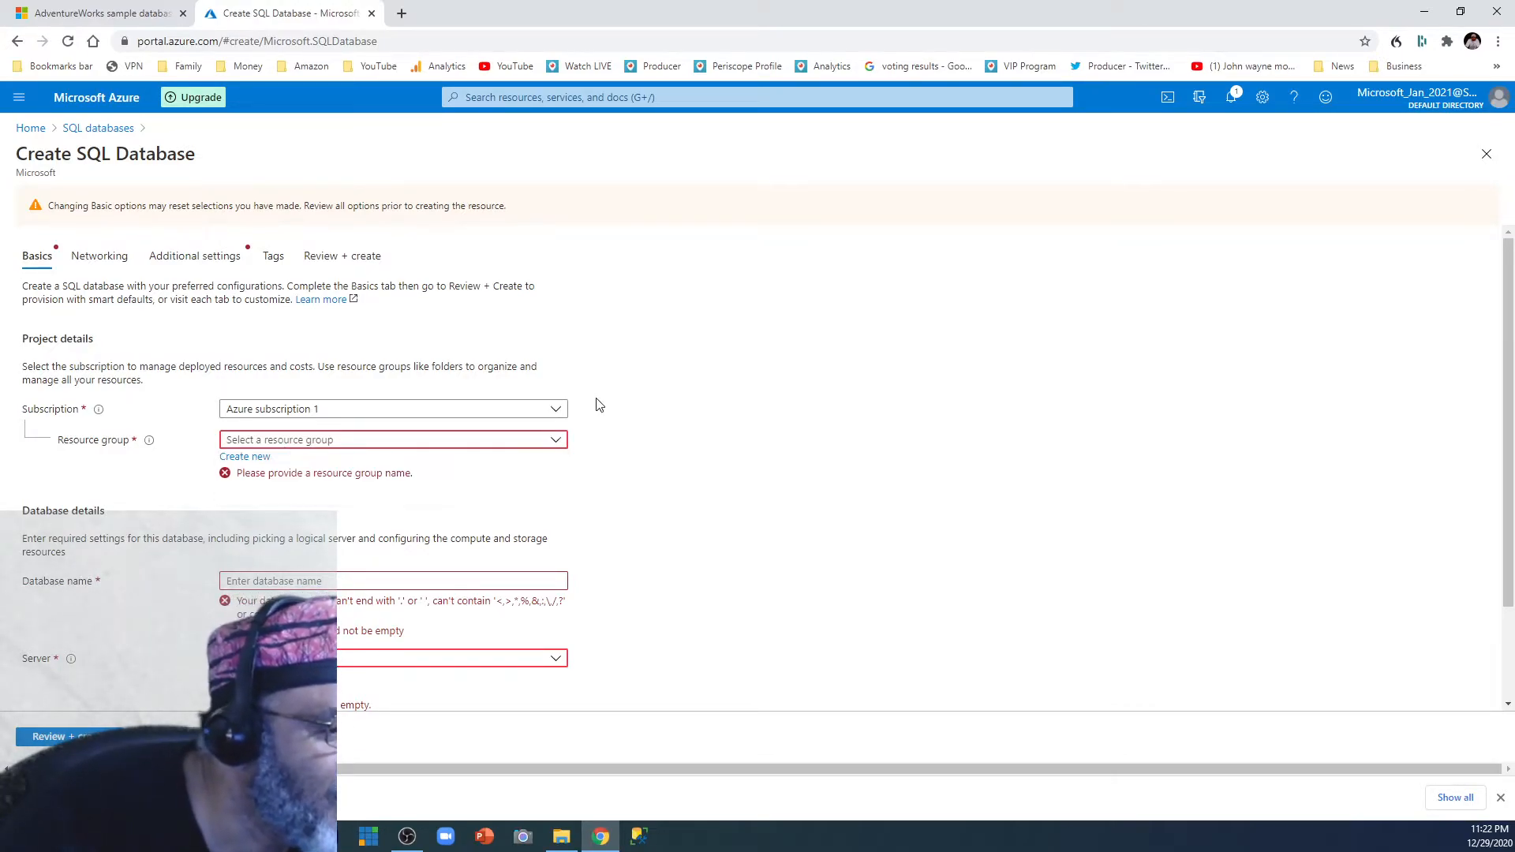
Create a new resource group named SQL_Coach_AZure_SQL_Resource for the database.
{"action": "left_click", "coordinate": [260, 462]}
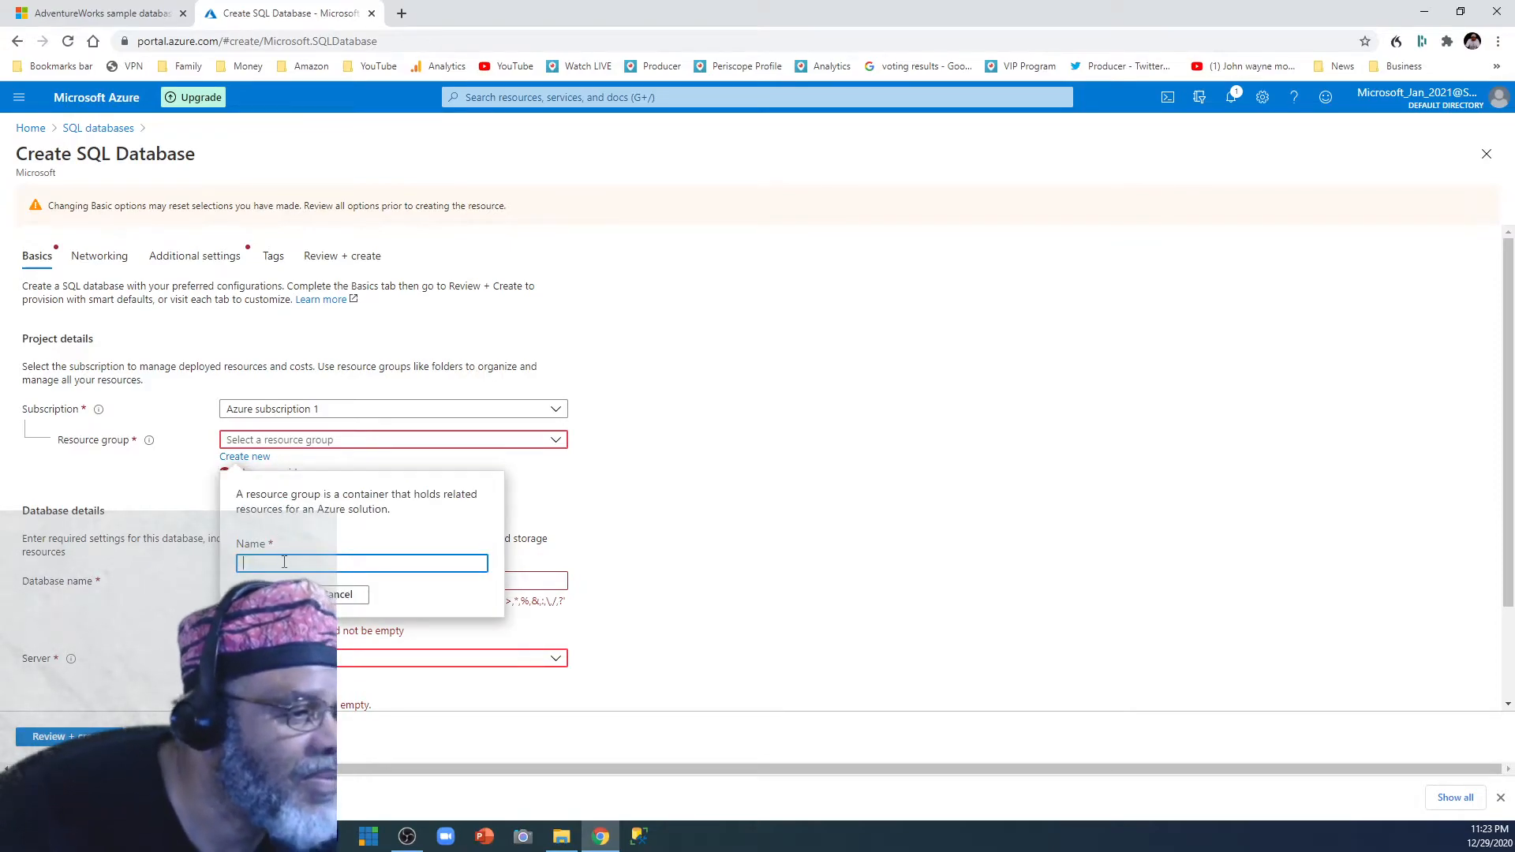
{"action": "type", "text": "SQL_Coach_AZure_SQL_Res"}
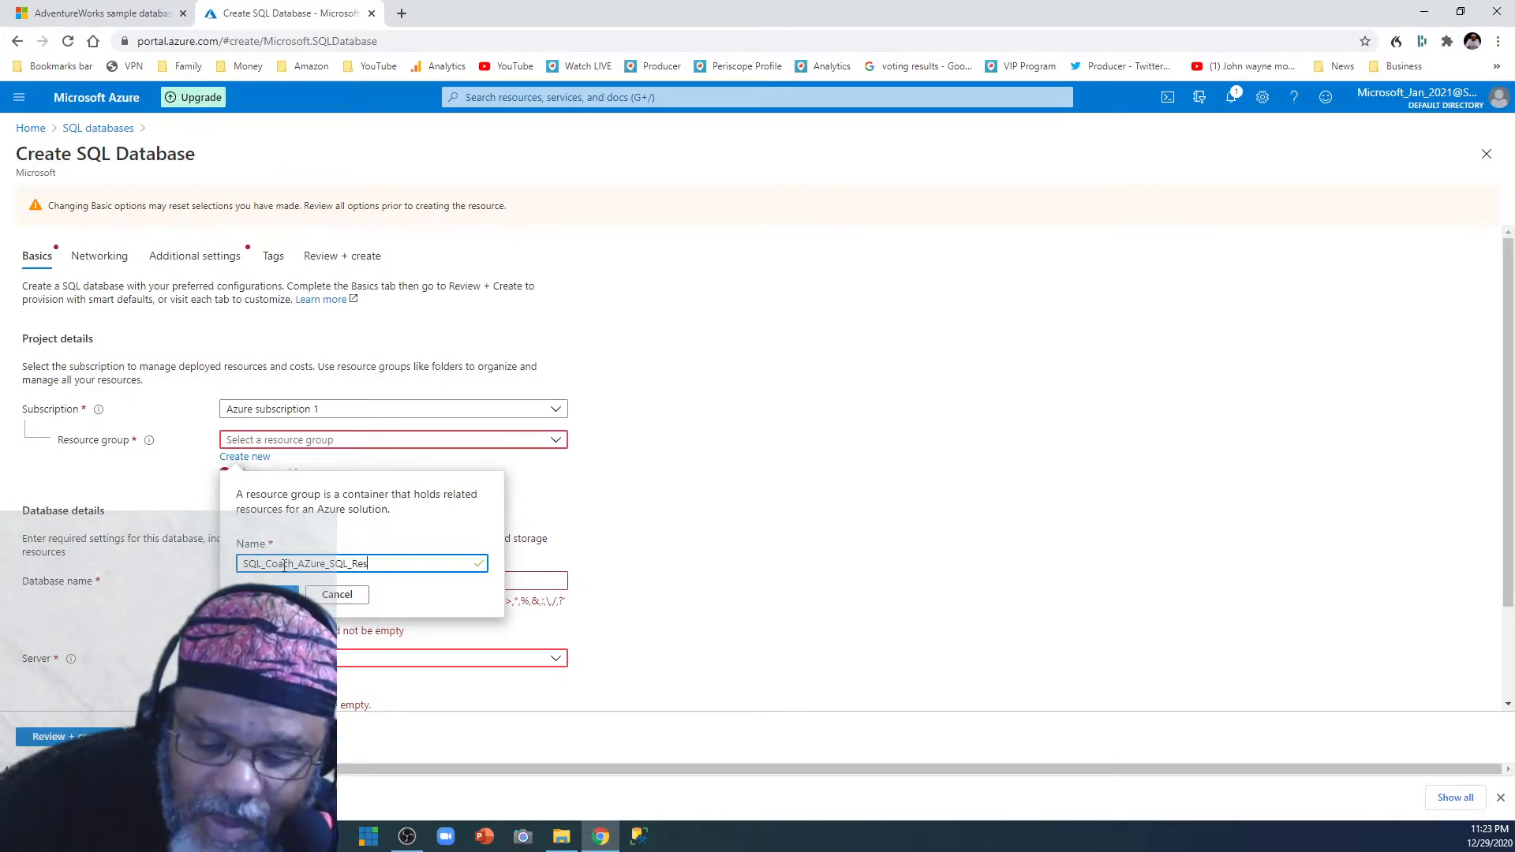
{"action": "type", "text": "ce"}
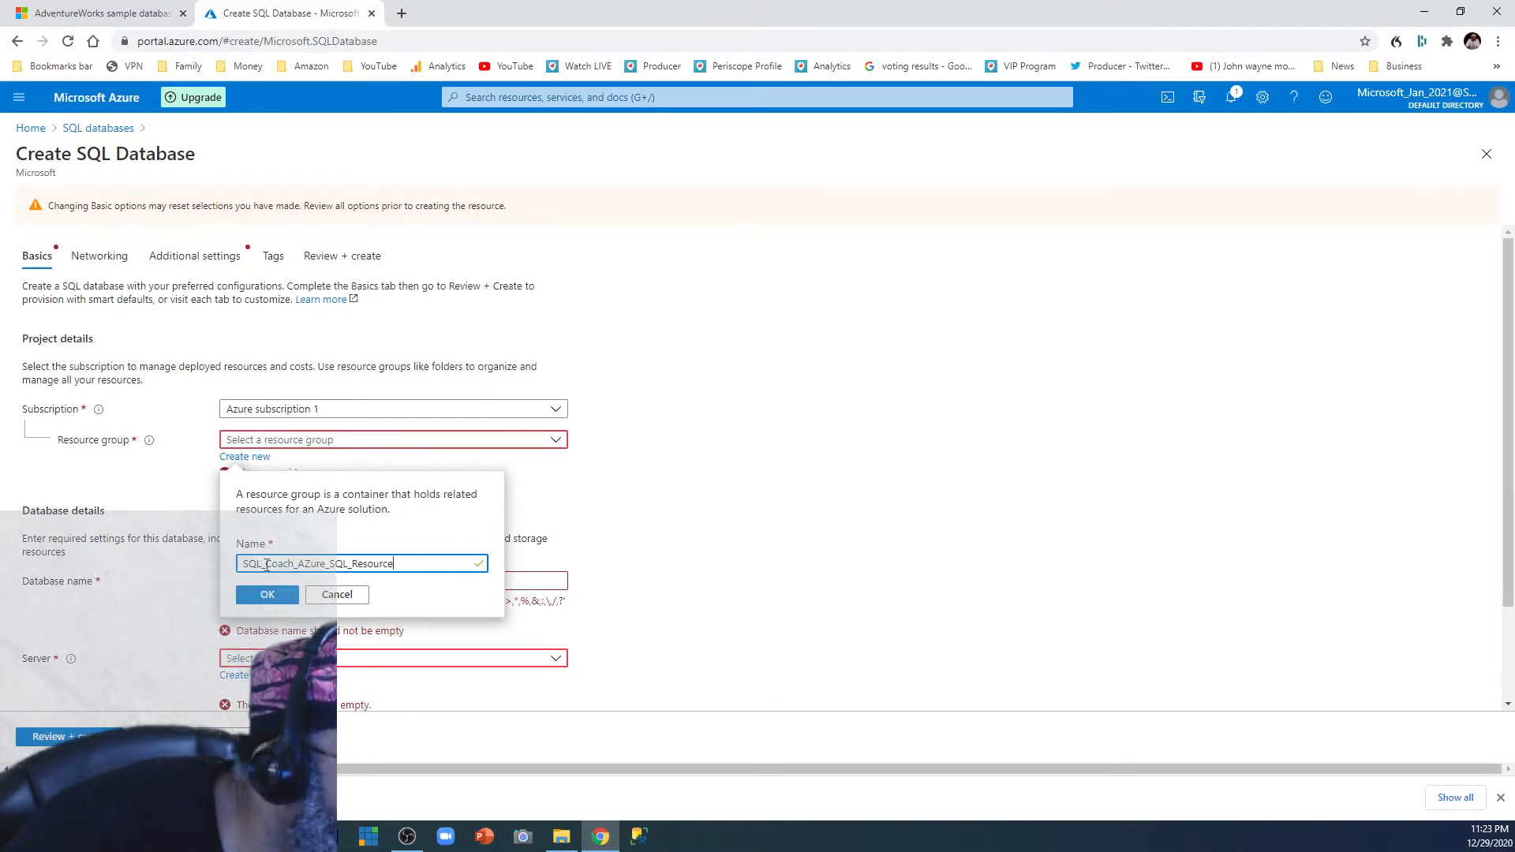
{"action": "left_click", "coordinate": [266, 565]}
{"action": "key", "text": "BackSpace"}
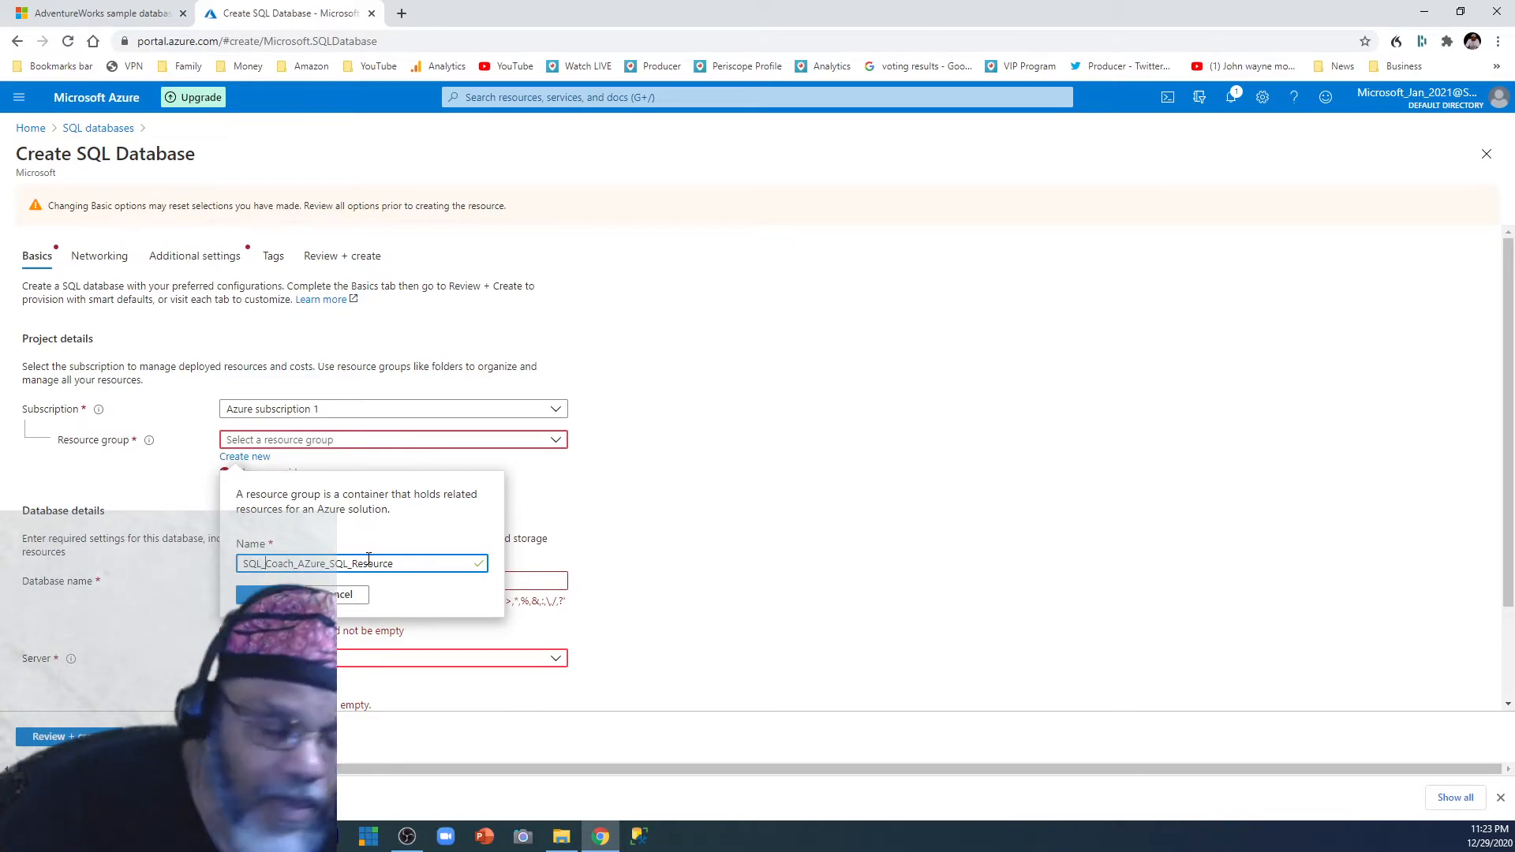
{"action": "type", "text": "_"}
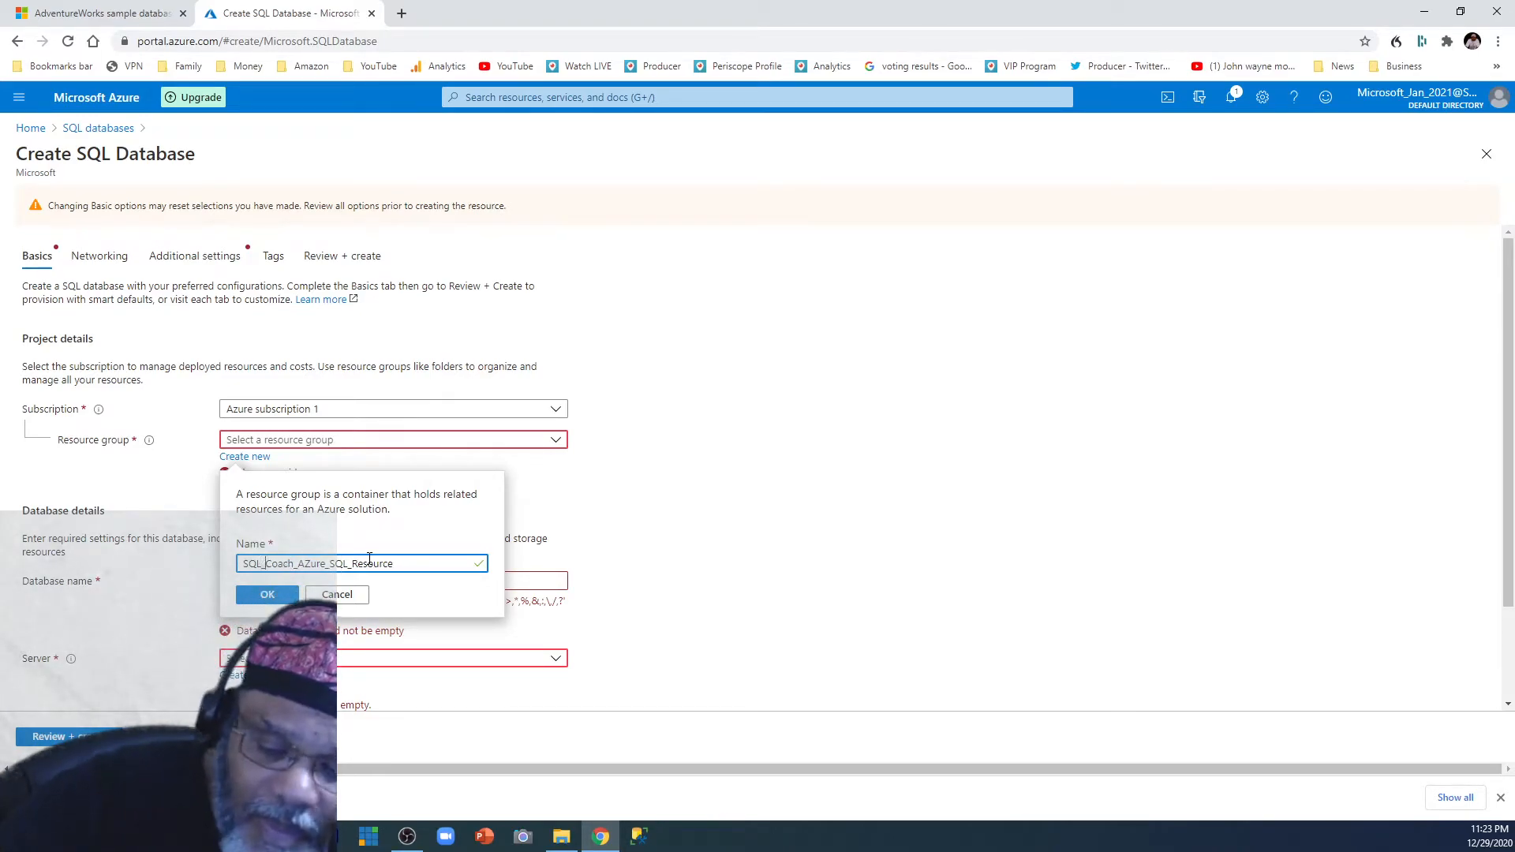
{"action": "left_click", "coordinate": [289, 592]}
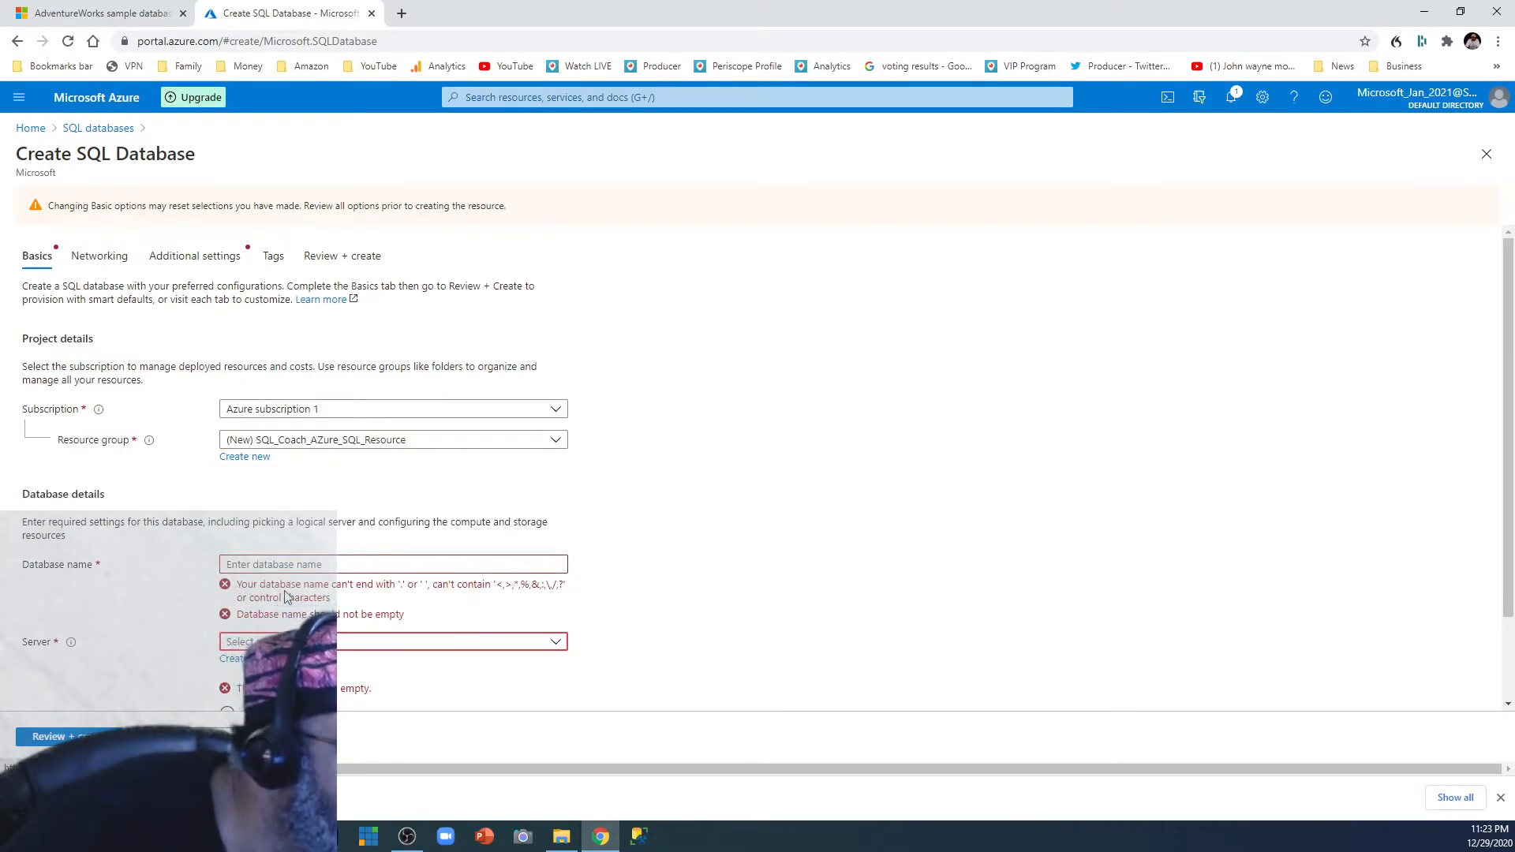
Name the database SQL_Coach_DB_Jan_2021.
{"action": "left_click", "coordinate": [278, 563]}
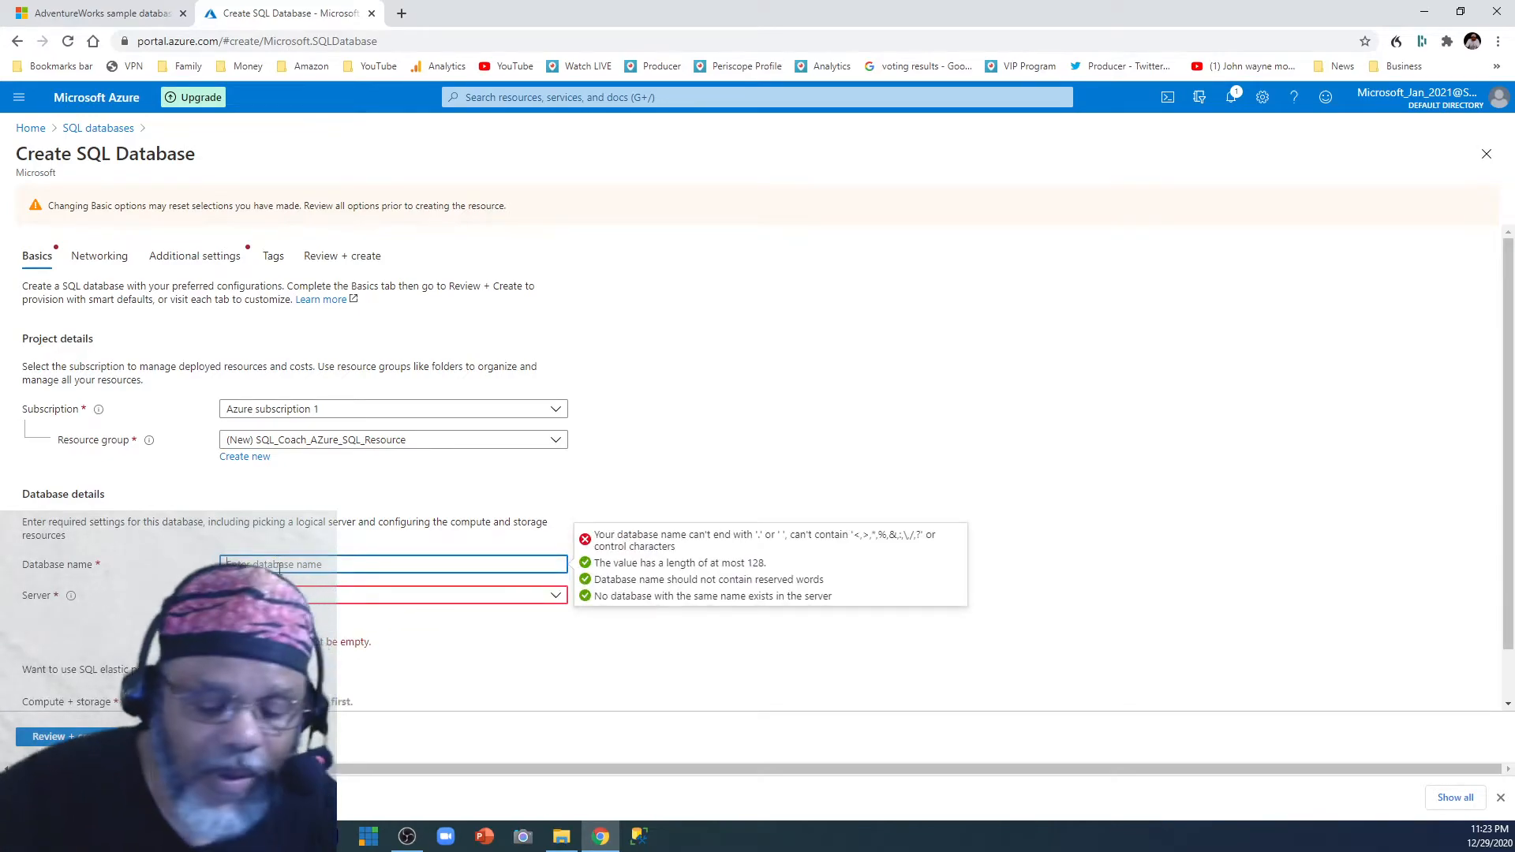
{"action": "type", "text": "Jan2020"}
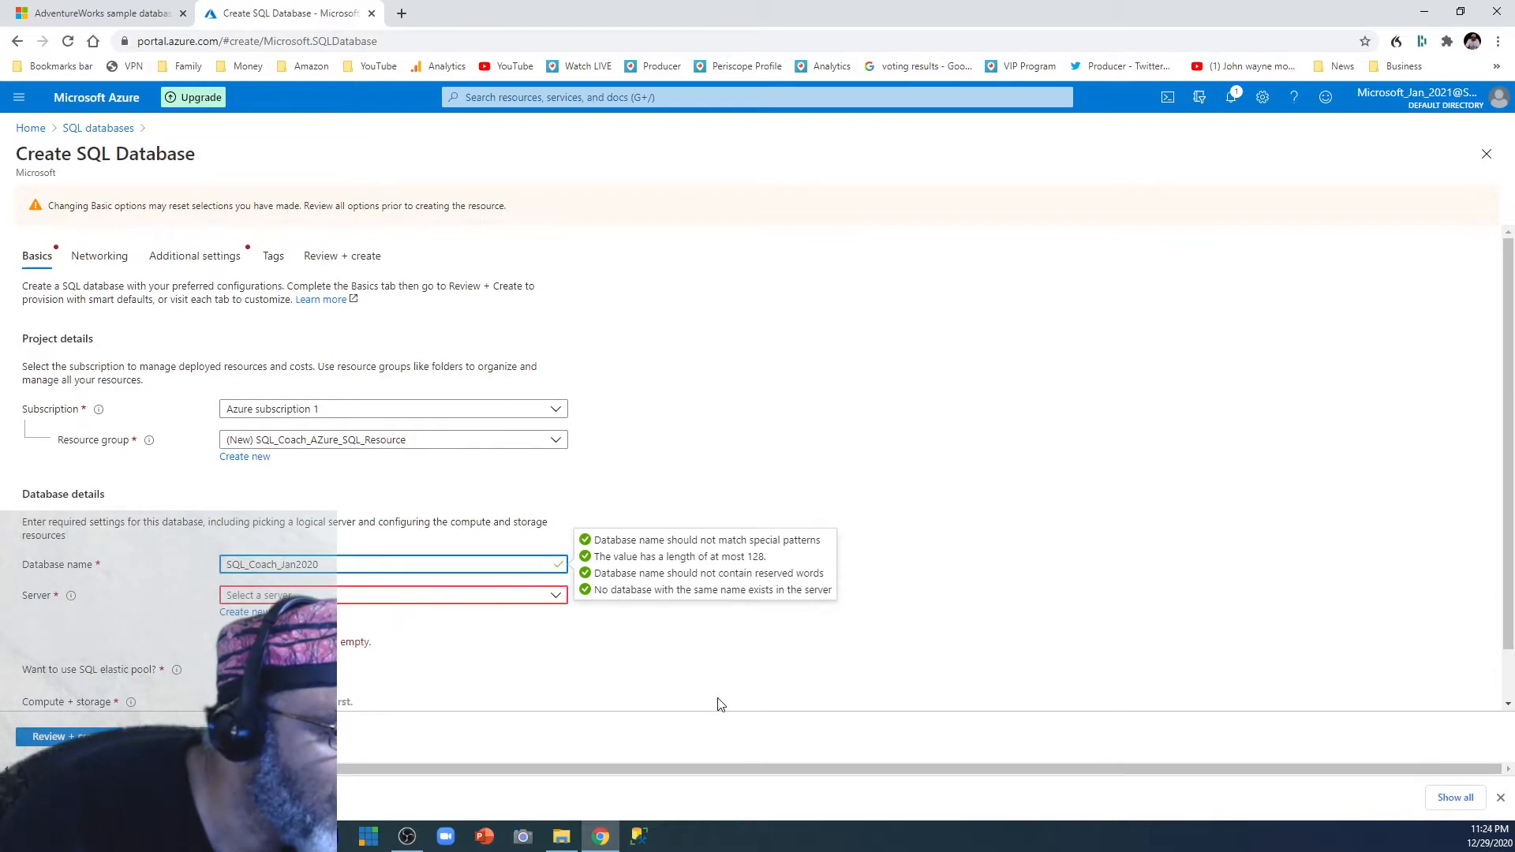
{"action": "type", "text": "DB_"}
{"action": "key", "text": "Right"}
{"action": "key", "text": "Right"}
{"action": "key", "text": "Right"}
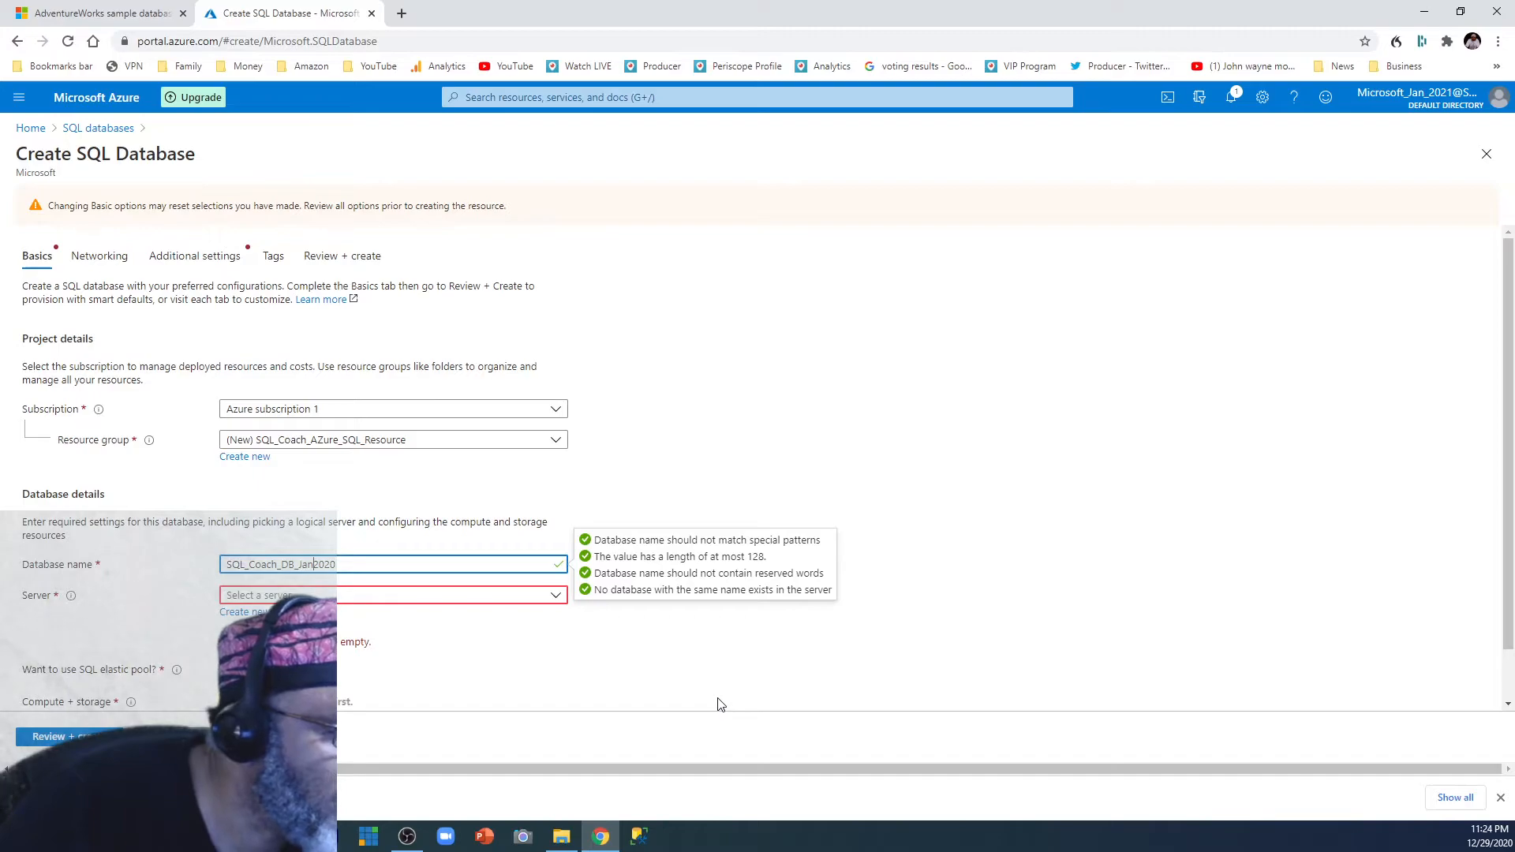
{"action": "type", "text": "_"}
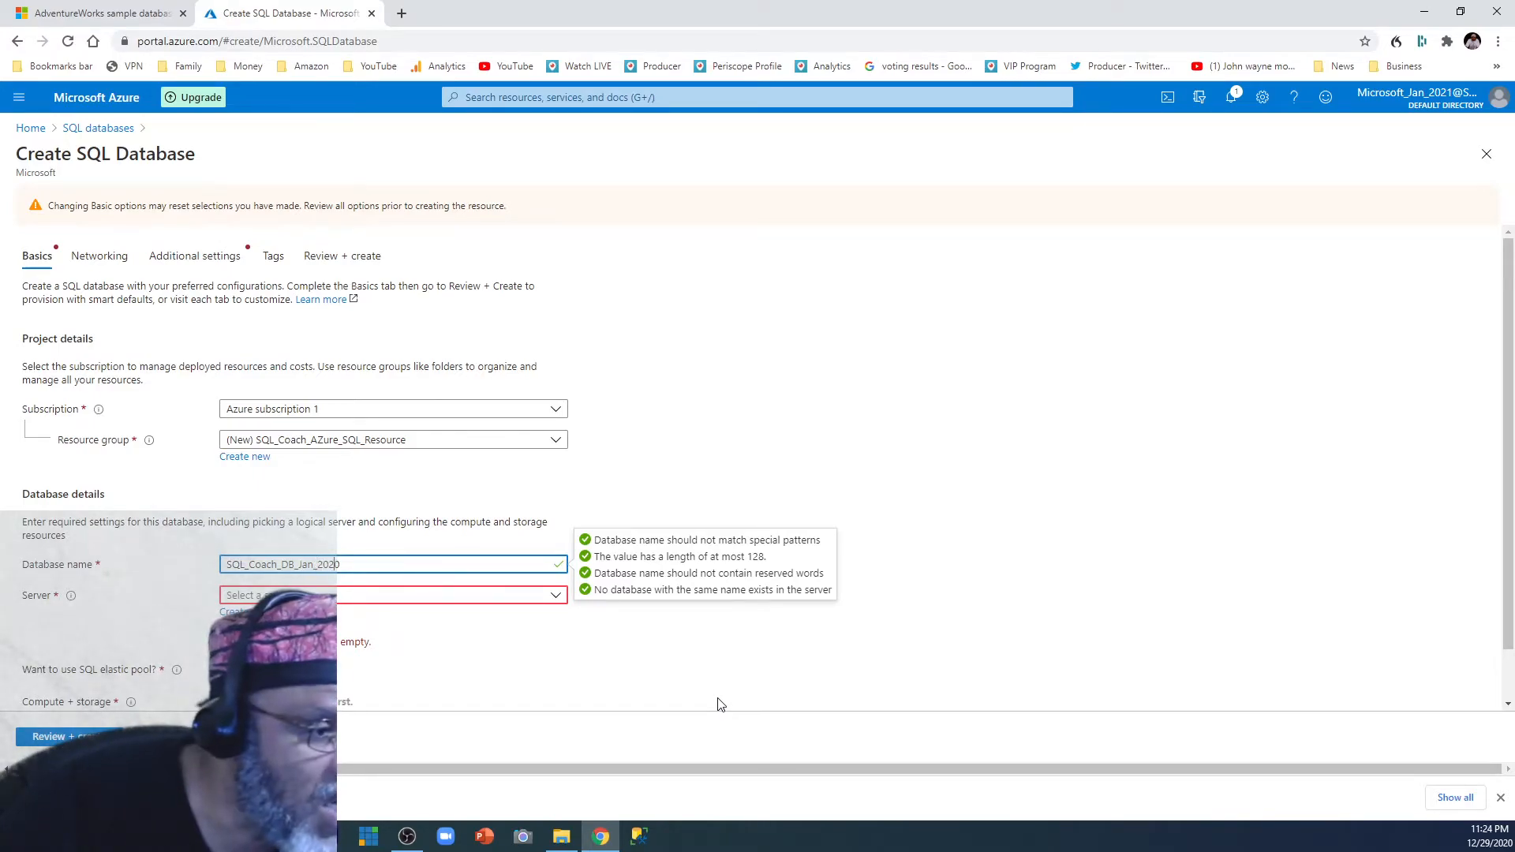
{"action": "key", "text": "BackSpace"}
{"action": "type", "text": "1"}
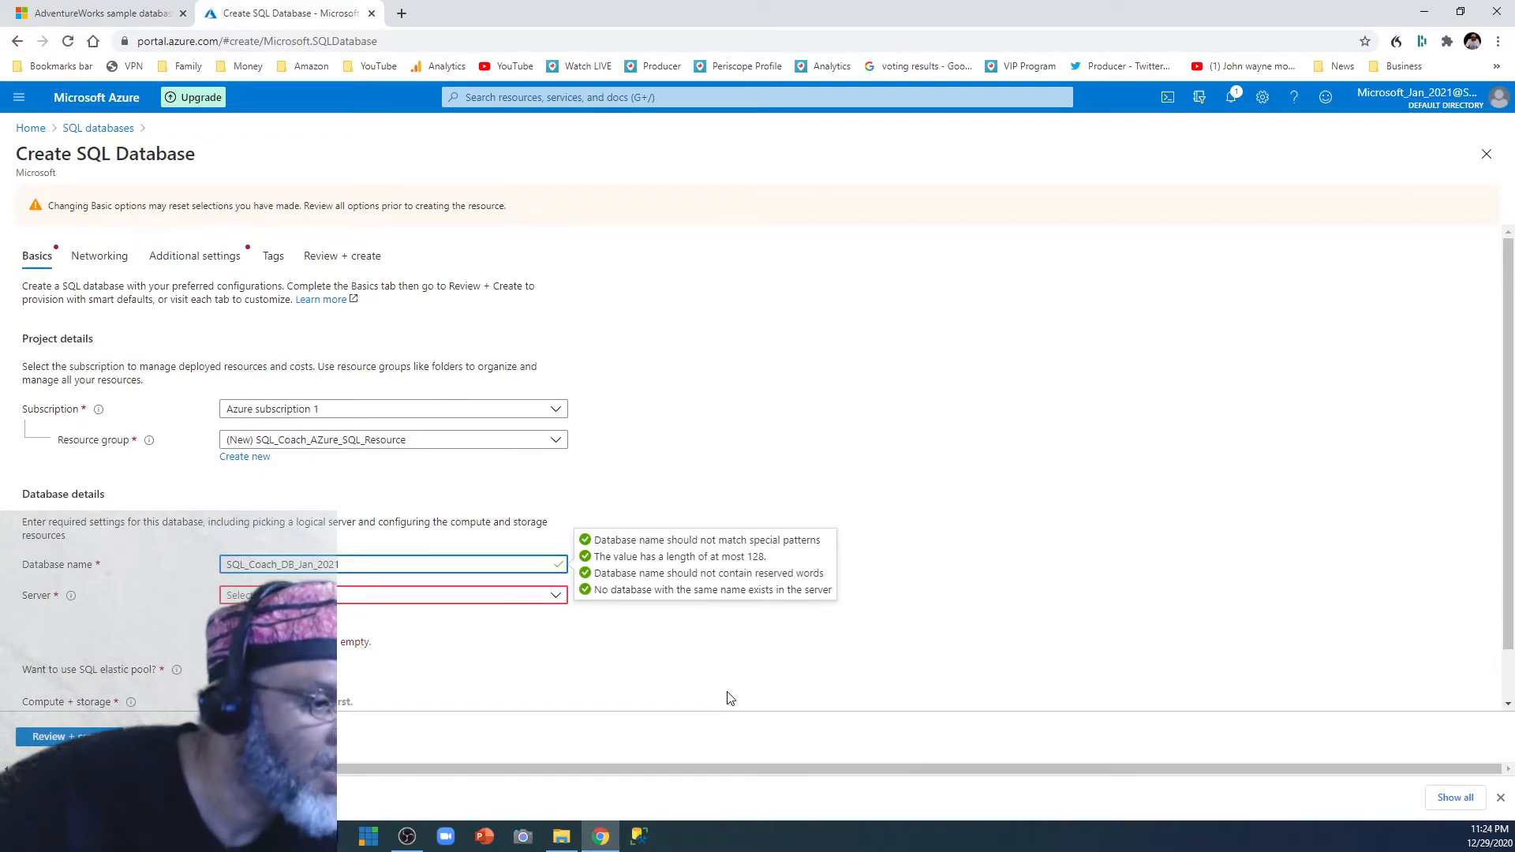
Check the existing server choices, start defining a new server and enter SQL_Coach_SQL_Server as its name.
{"action": "left_click", "coordinate": [530, 596]}
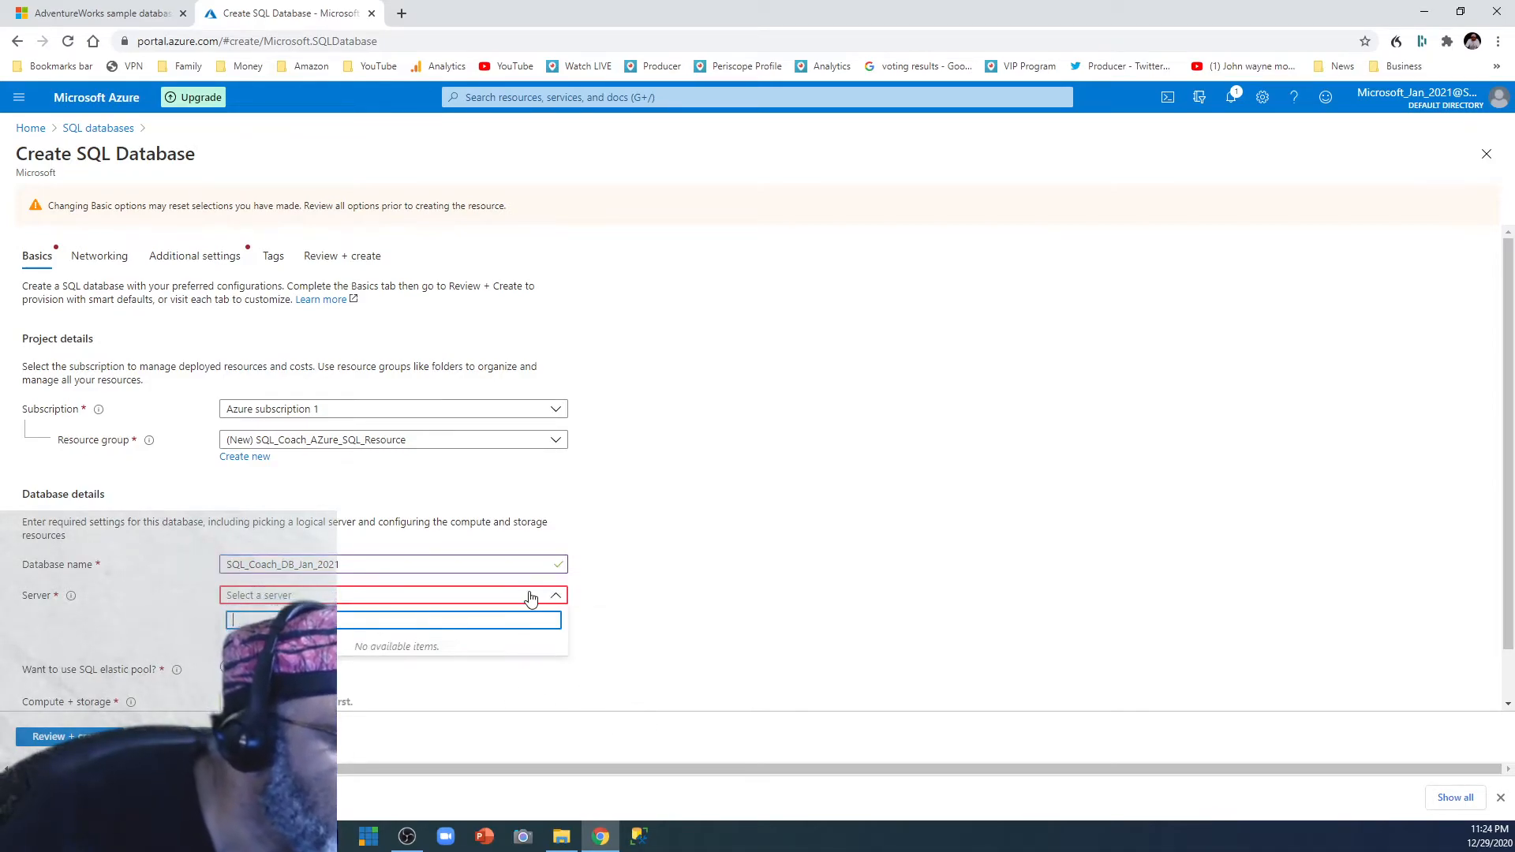
{"action": "left_click", "coordinate": [530, 597]}
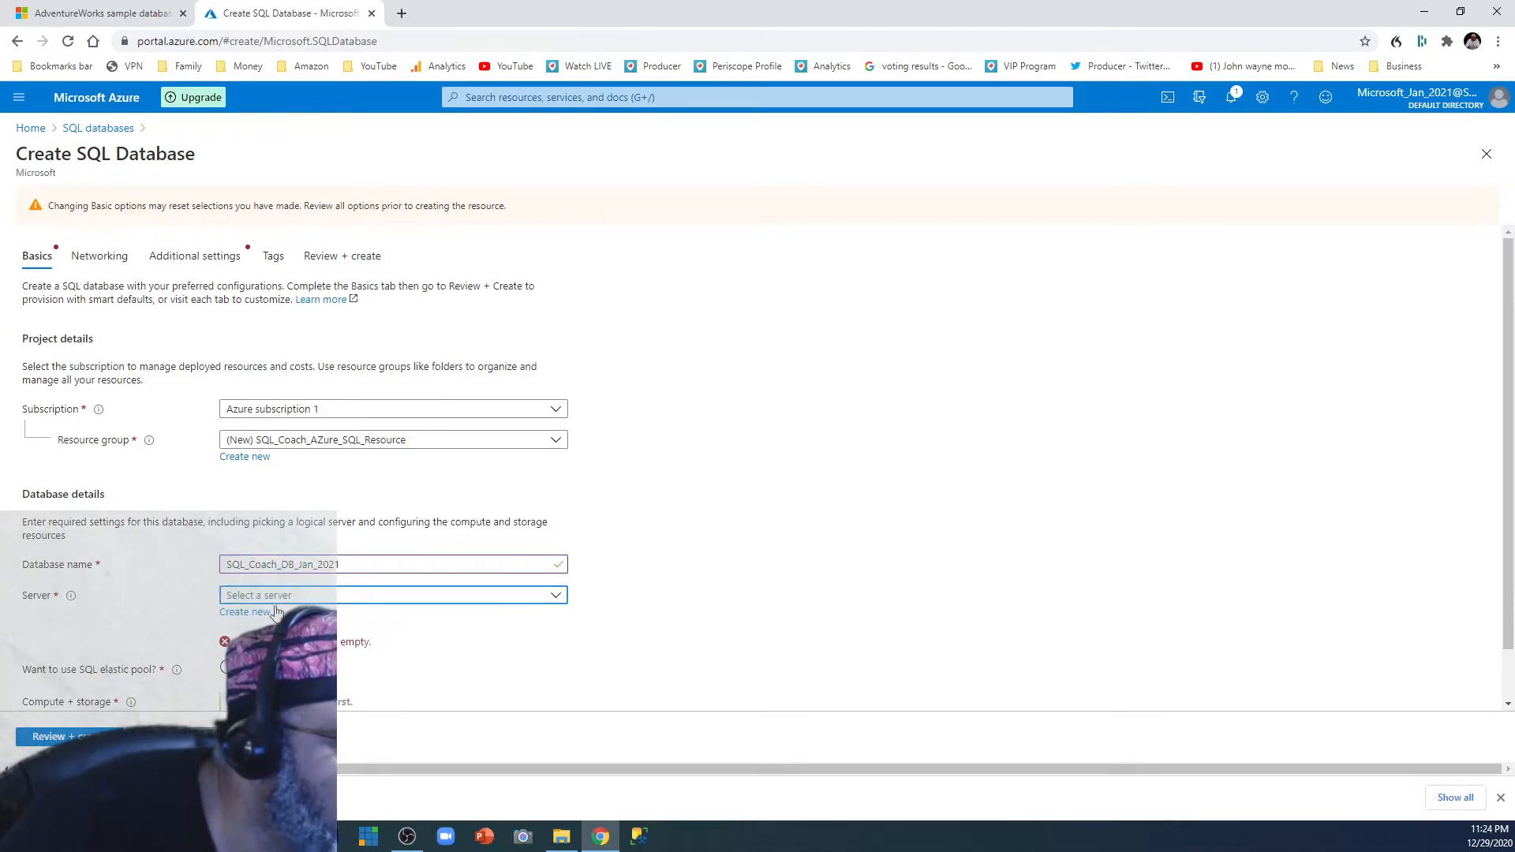
{"action": "left_click", "coordinate": [262, 612]}
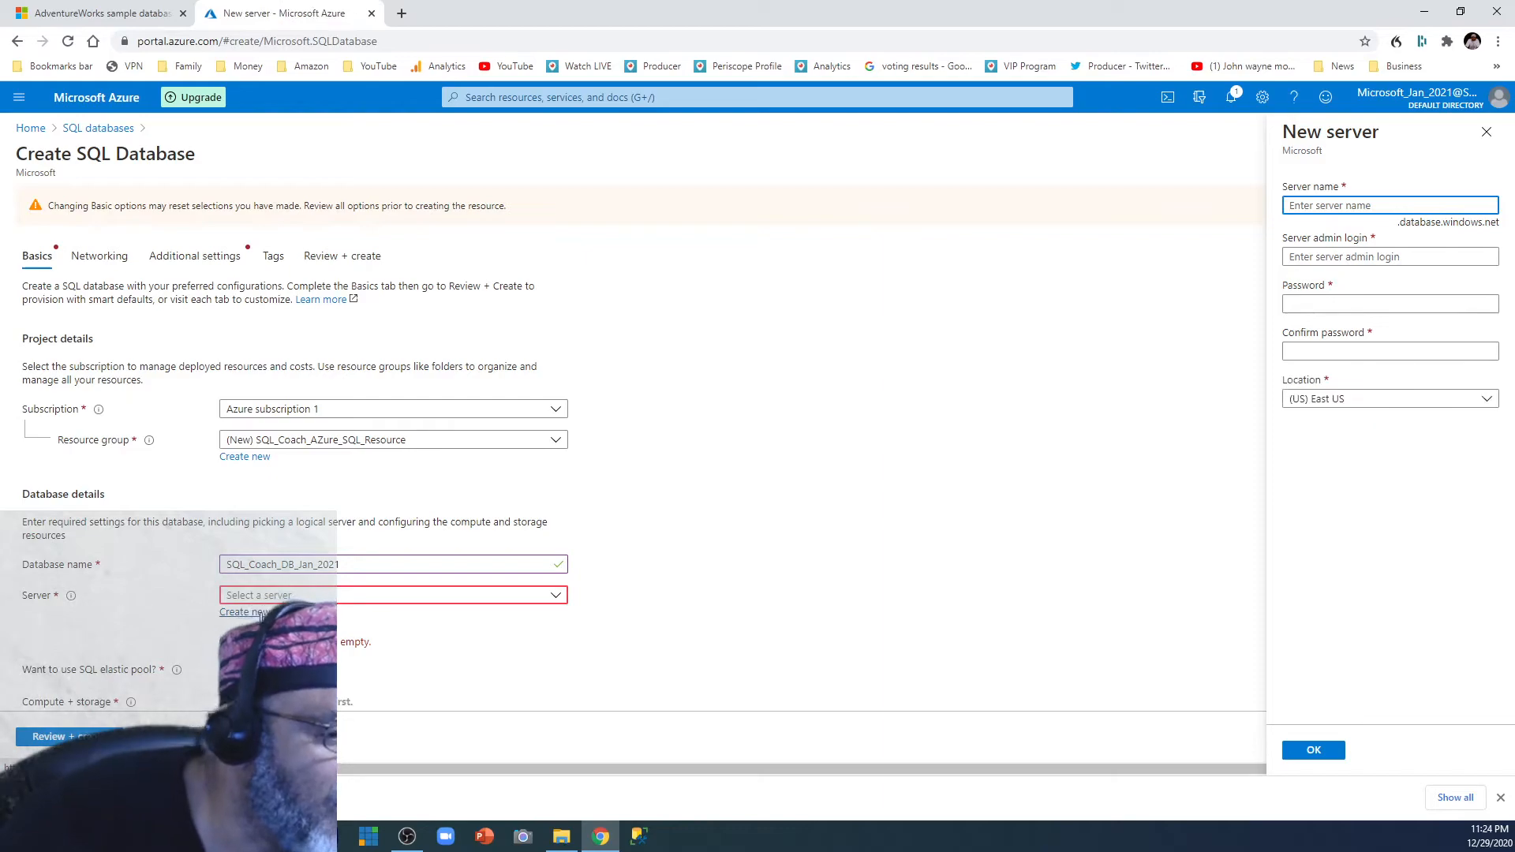
{"action": "left_click", "coordinate": [1297, 213]}
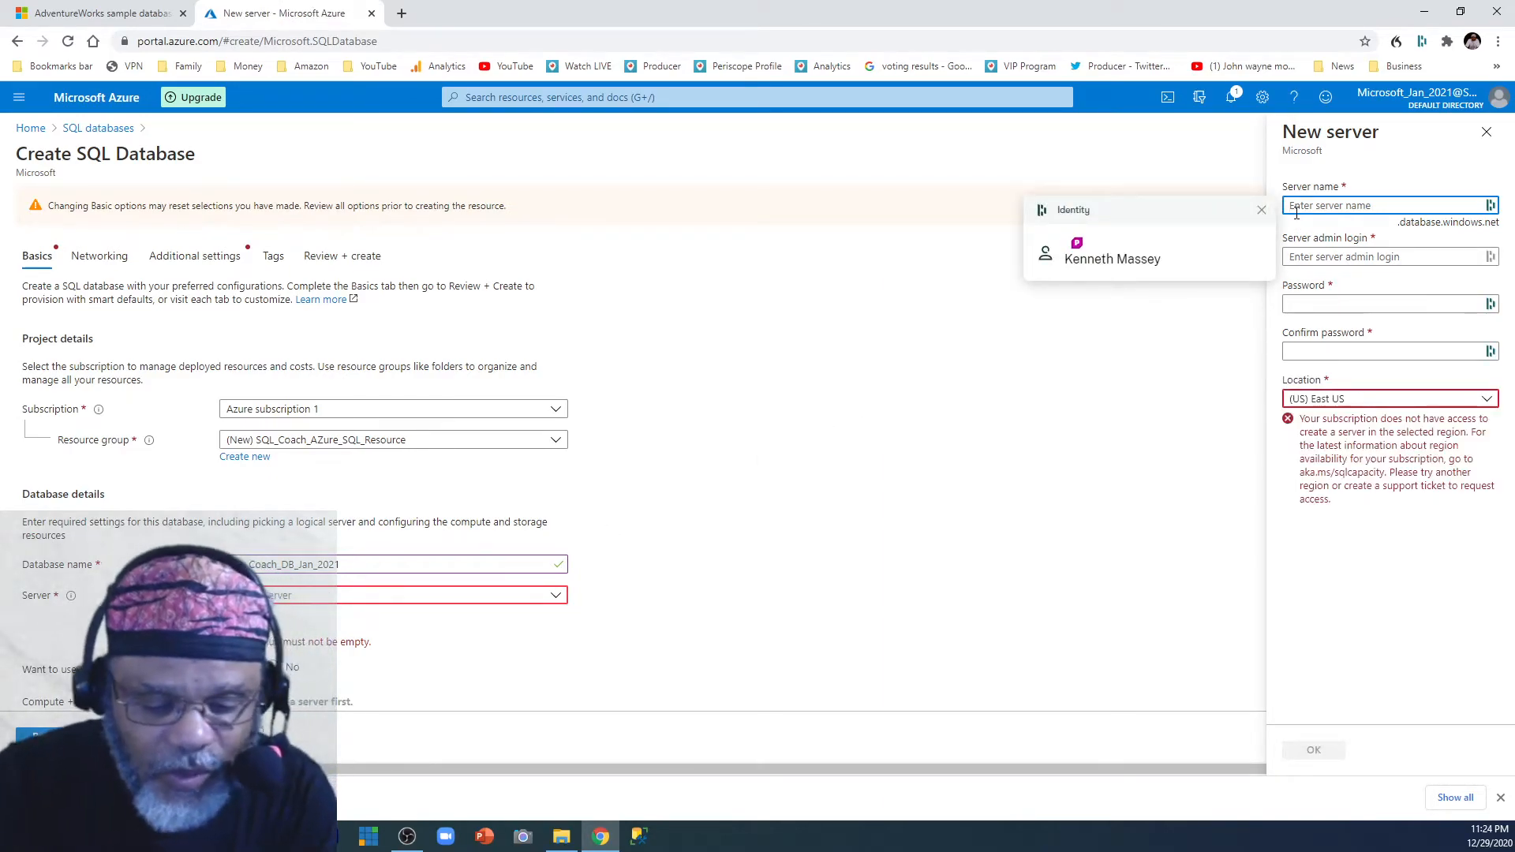
{"action": "type", "text": "SQL_"}
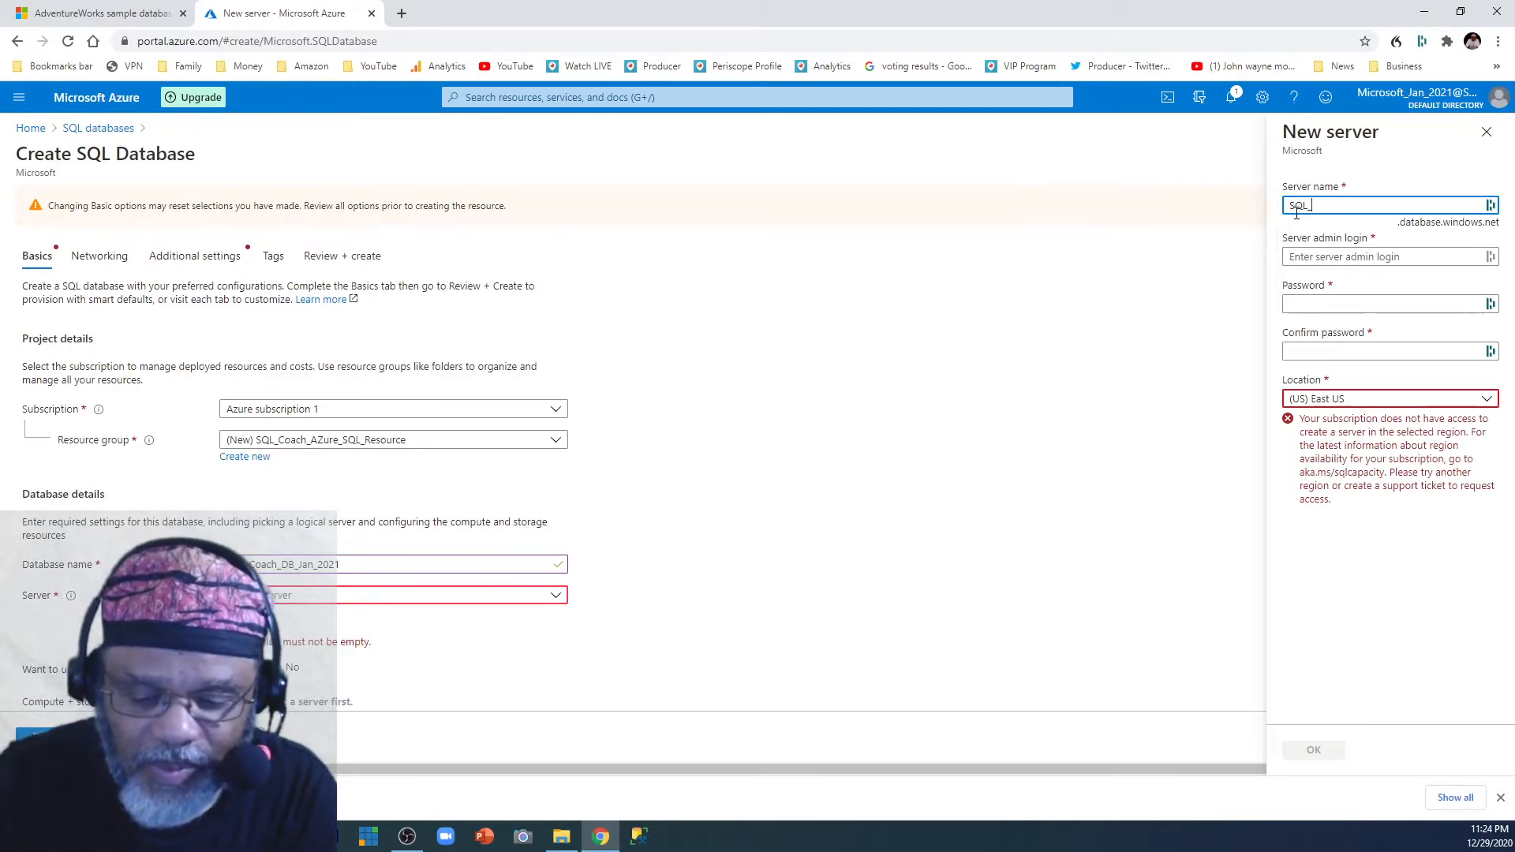
{"action": "type", "text": "Coach_SQL_Server"}
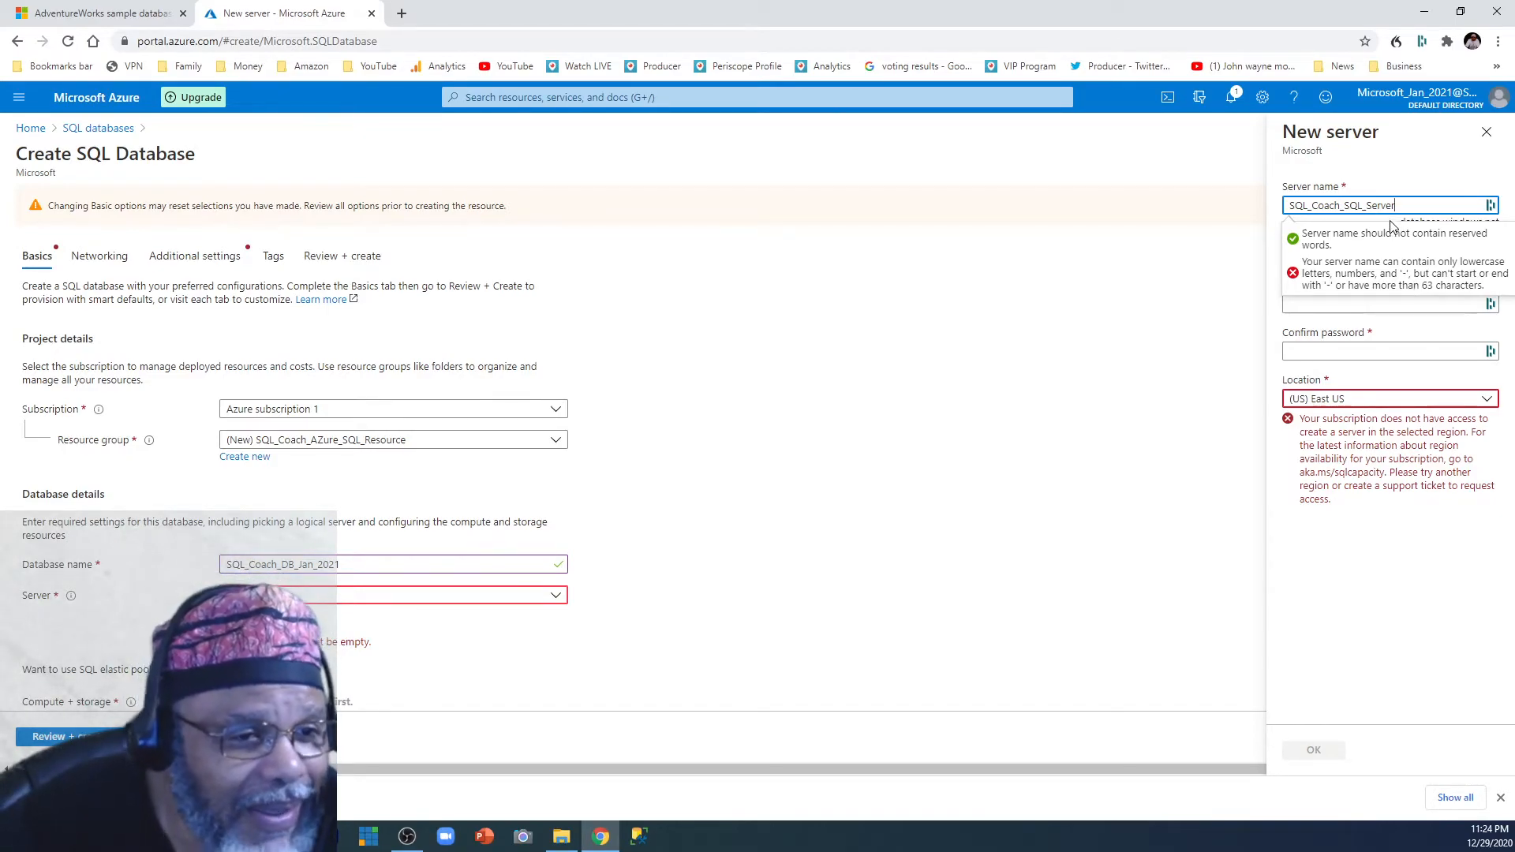
Change the new server's name to all lowercase letters, sql_coach_sql_server.
{"action": "left_click_drag", "start_coordinate": [1310, 209], "coordinate": [1272, 267]}
{"action": "type", "text": "sql"}
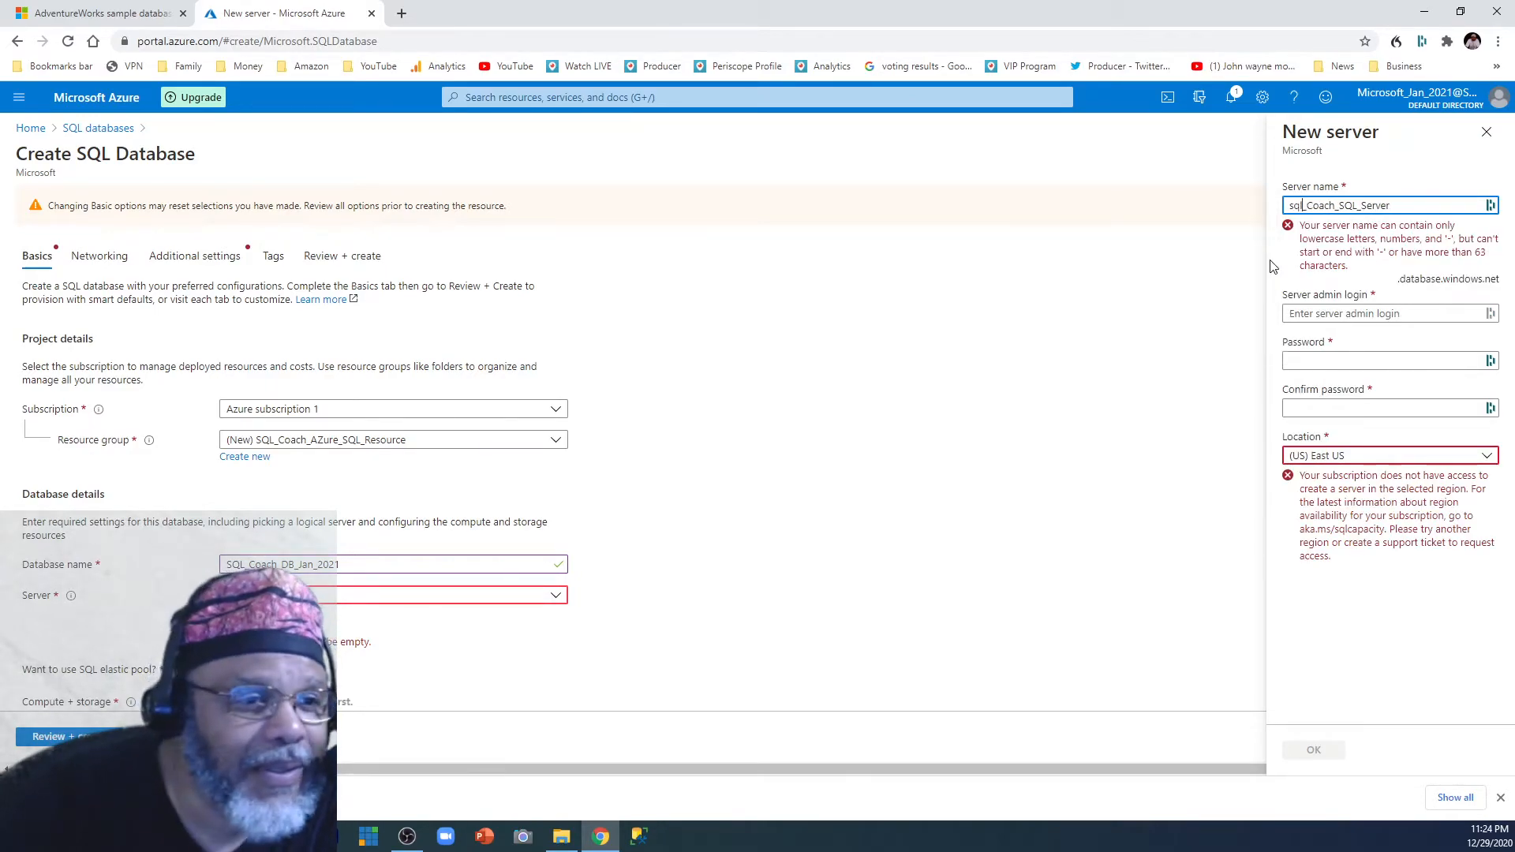
{"action": "key", "text": "BackSpace"}
{"action": "type", "text": "c"}
{"action": "key", "text": "Right"}
{"action": "key", "text": "Right"}
{"action": "key", "text": "Right"}
{"action": "key", "text": "Right"}
{"action": "key", "text": "Right"}
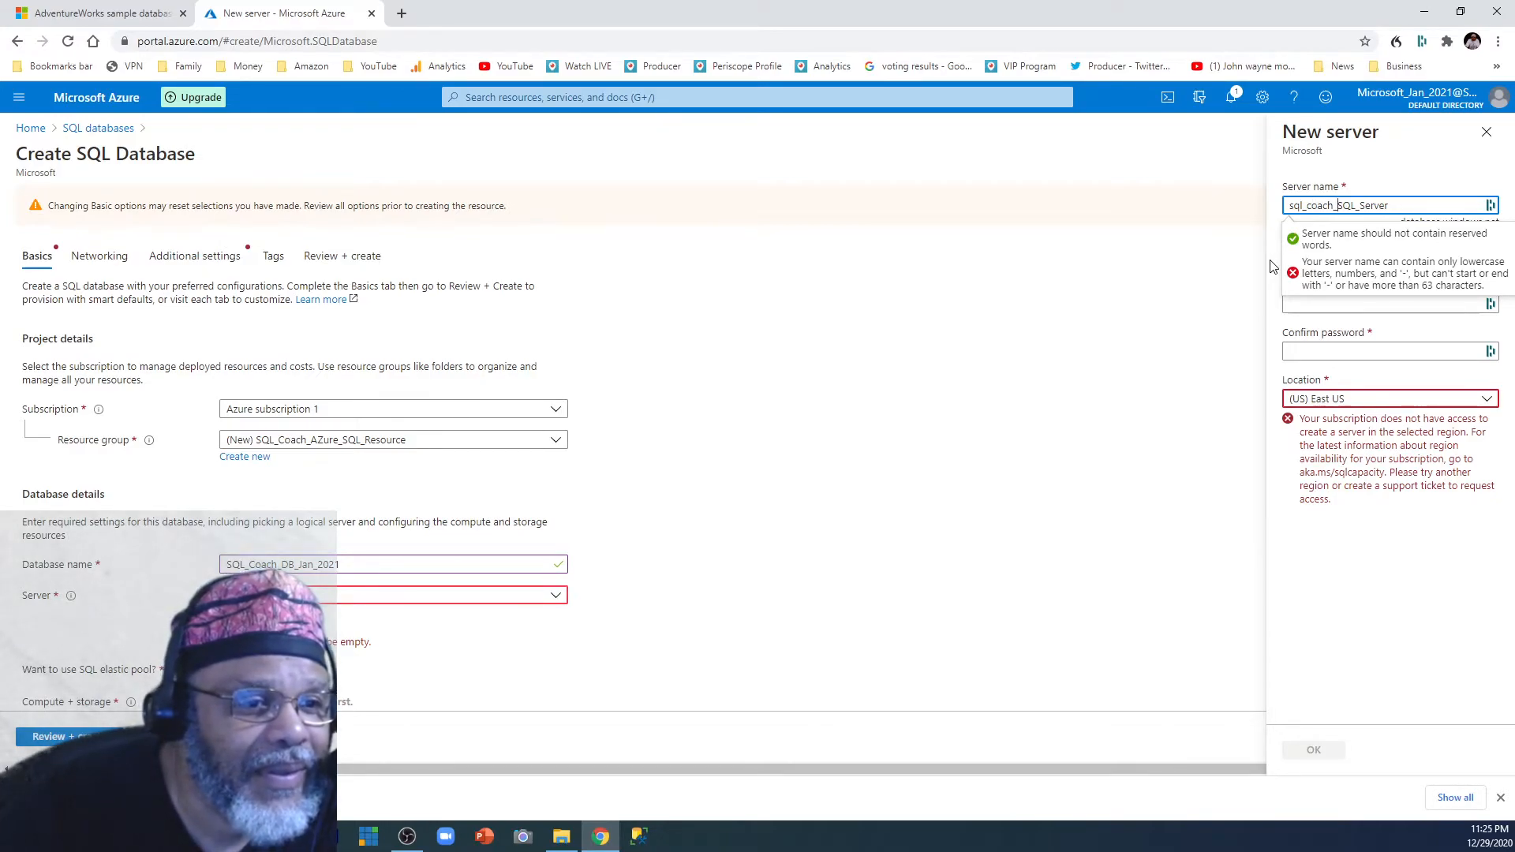
{"action": "key", "text": "Delete"}
{"action": "key", "text": "Delete"}
{"action": "key", "text": "Delete"}
{"action": "type", "text": "sql"}
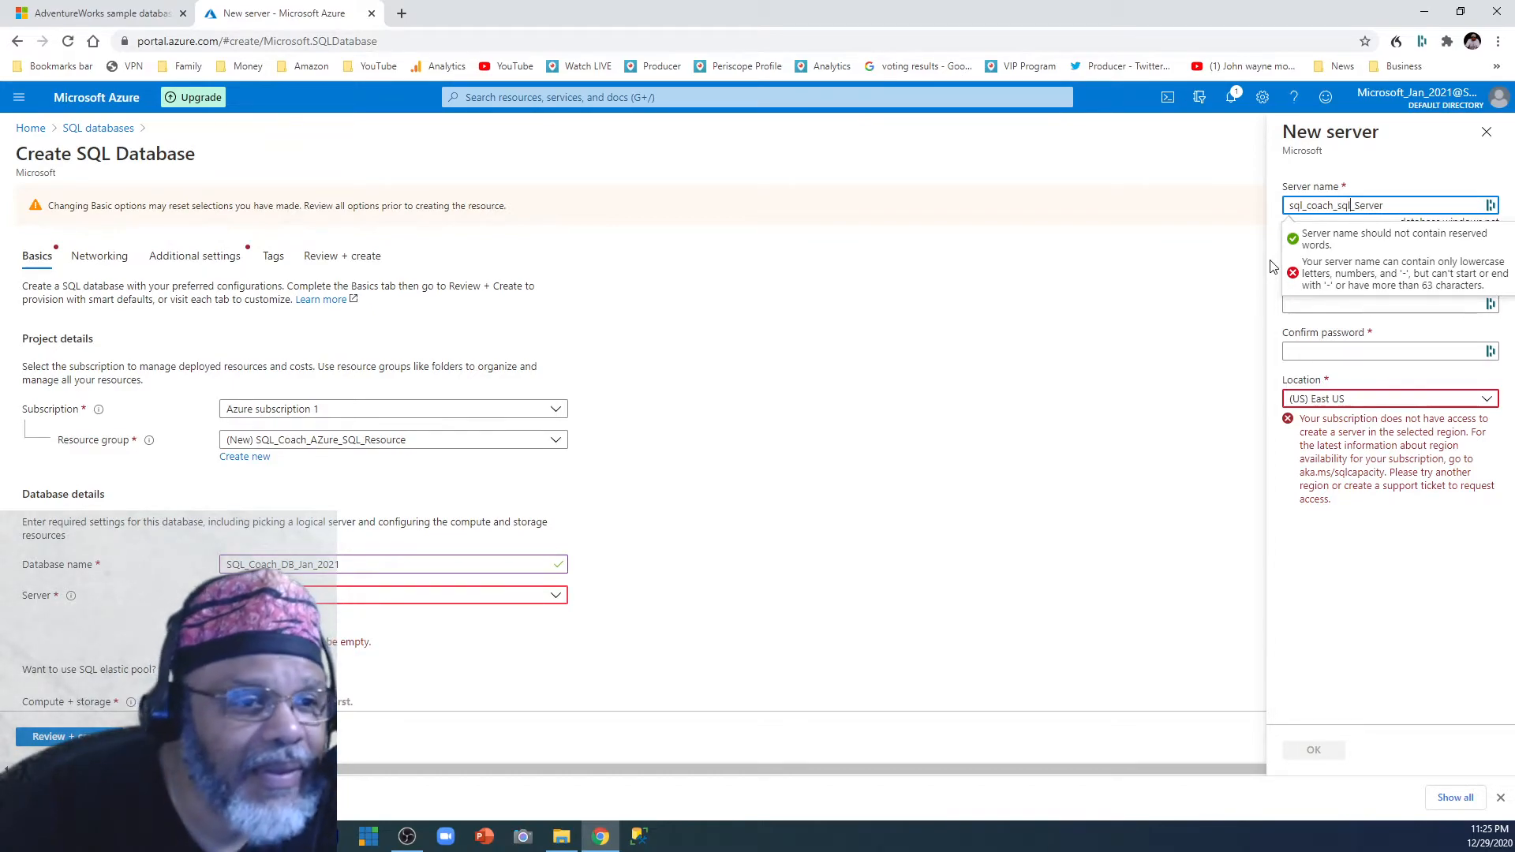
{"action": "key", "text": "Delete"}
{"action": "type", "text": "w"}
{"action": "key", "text": "BackSpace"}
{"action": "type", "text": "s"}
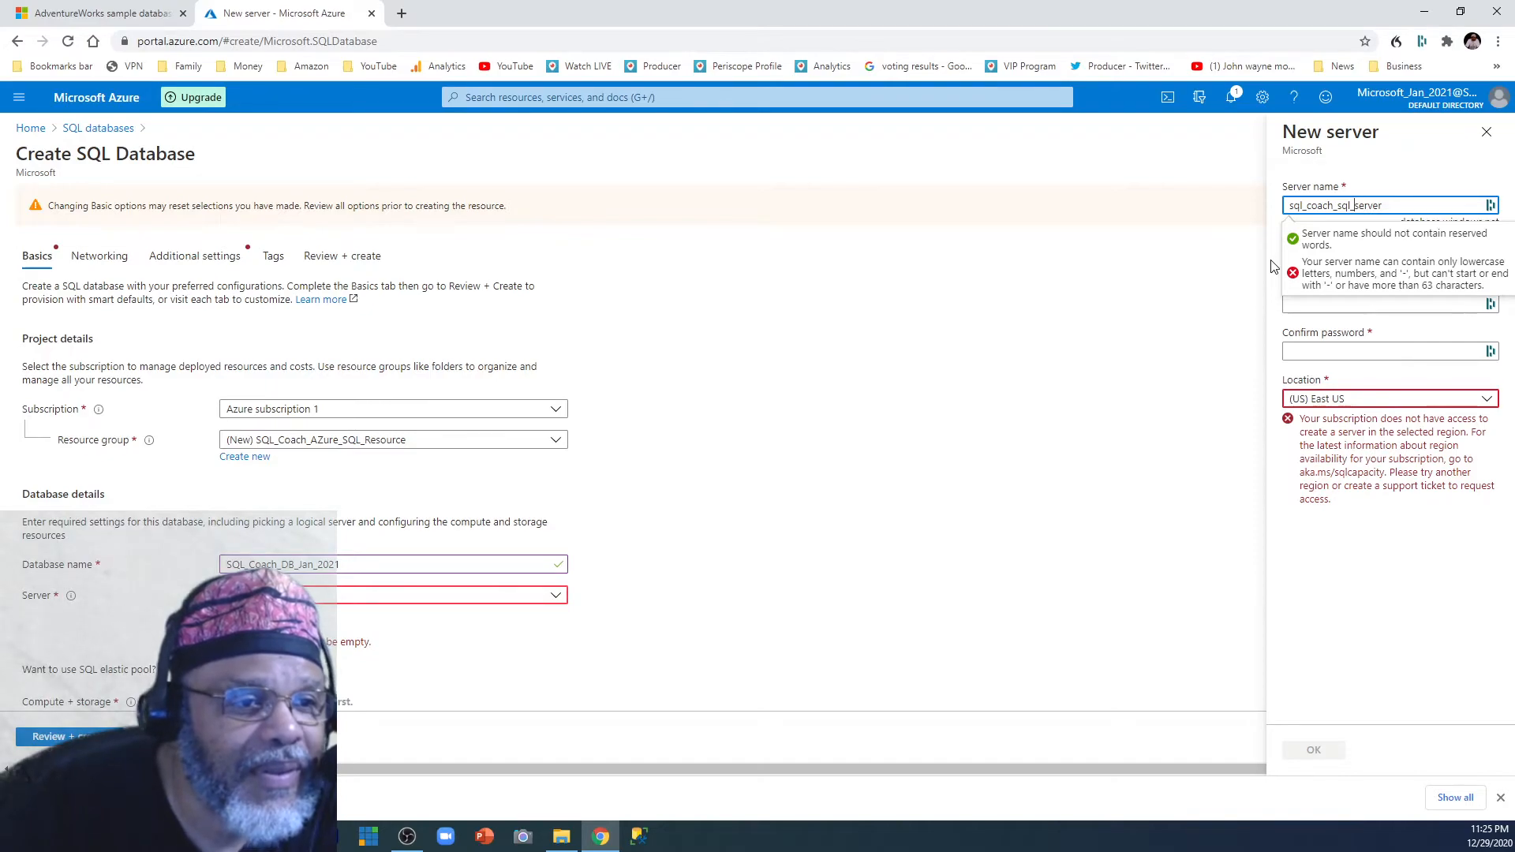
Replace the underscores in the new server's name with hyphens, making it sql-coach-sql-server.
{"action": "key", "text": "BackSpace"}
{"action": "type", "text": "-"}
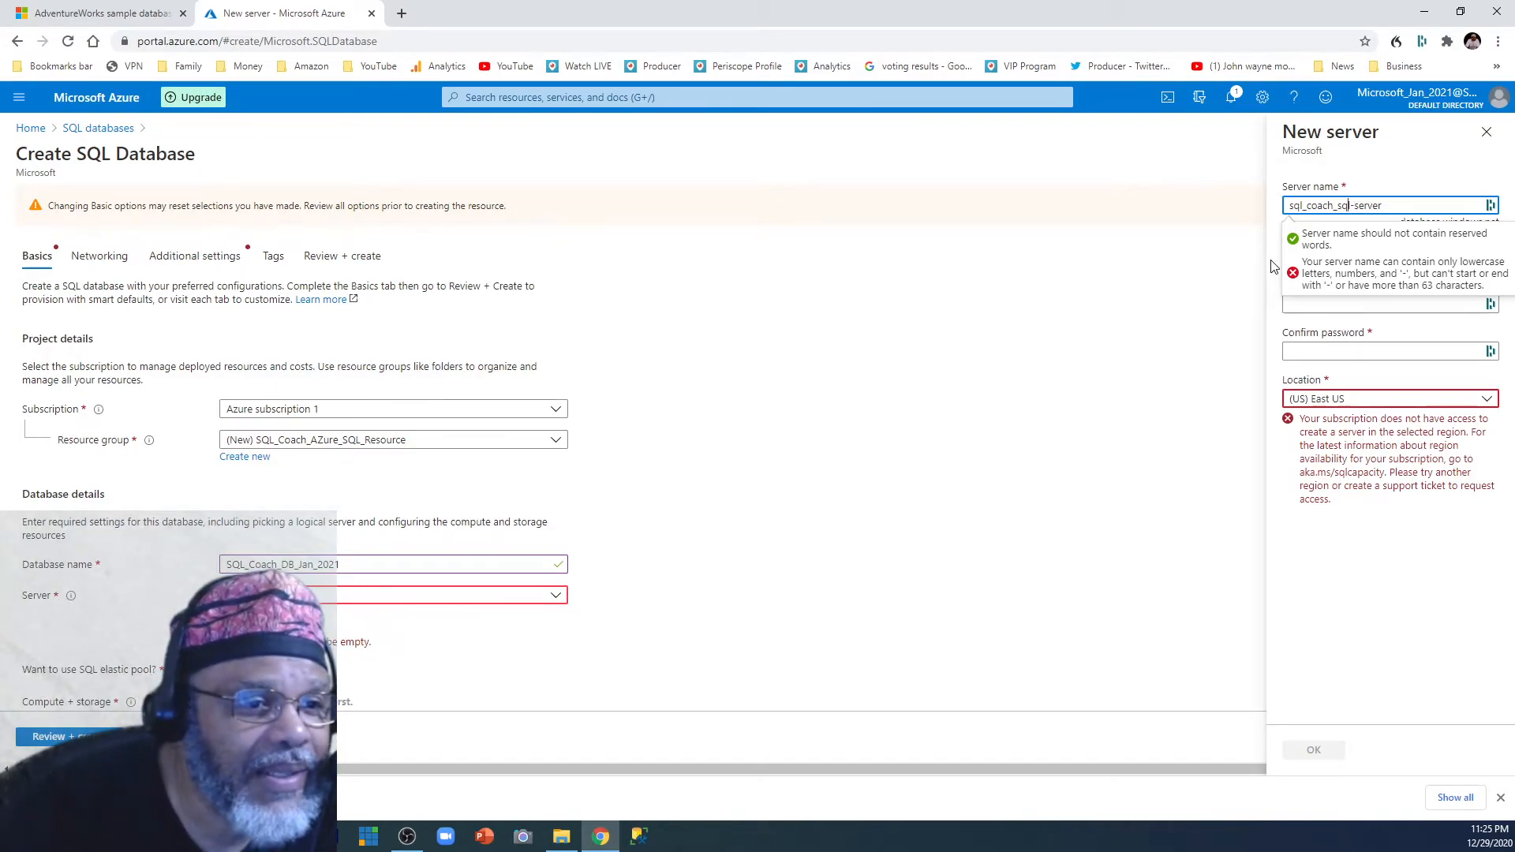
{"action": "key", "text": "BackSpace"}
{"action": "type", "text": "-"}
{"action": "key", "text": "Left"}
{"action": "key", "text": "Left"}
{"action": "key", "text": "Left"}
{"action": "key", "text": "Left"}
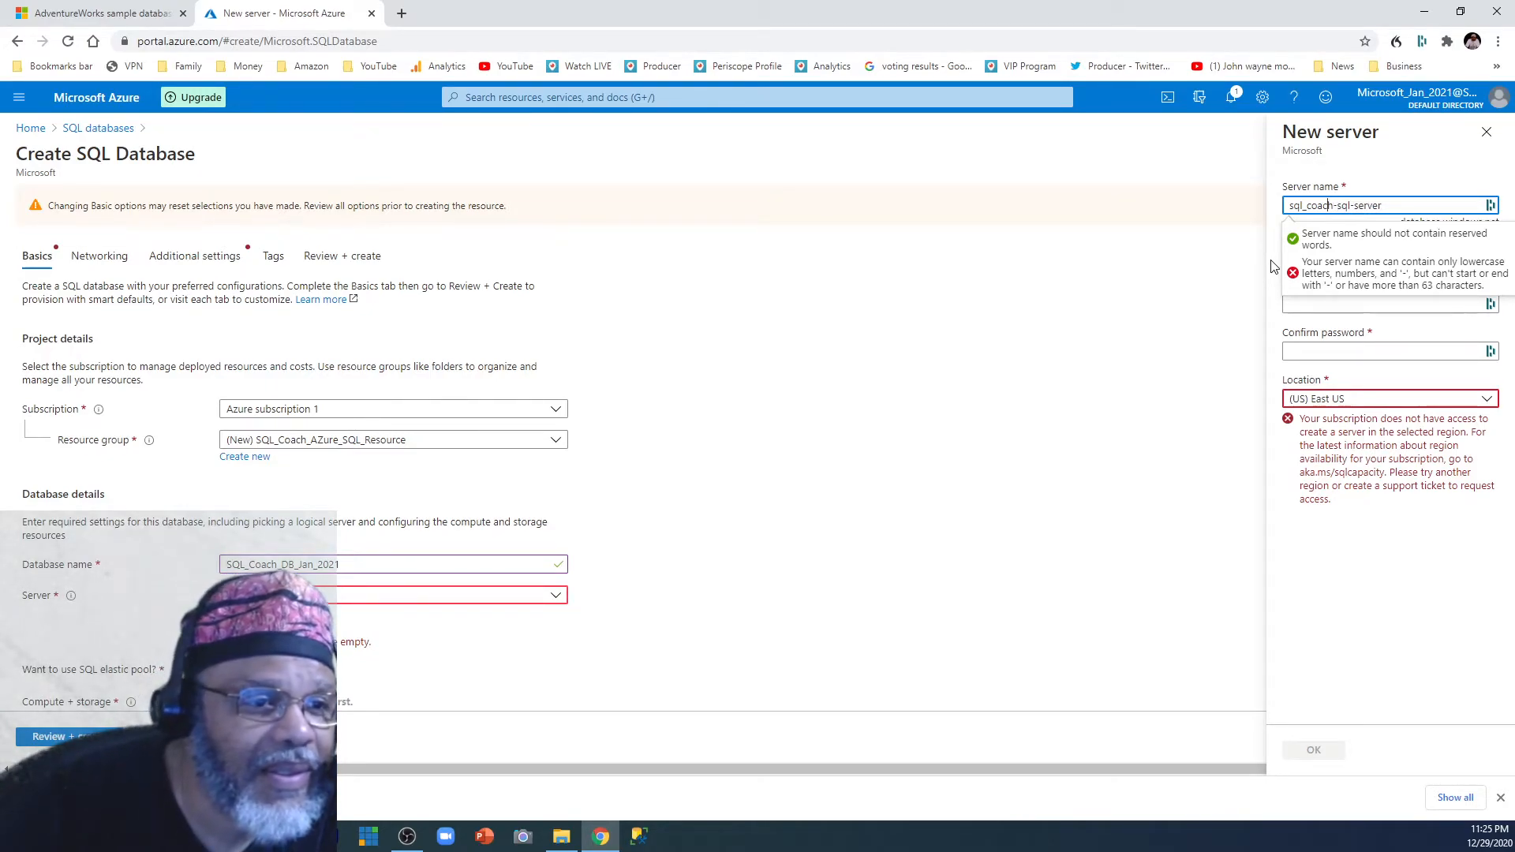
{"action": "key", "text": "BackSpace"}
{"action": "type", "text": "-"}
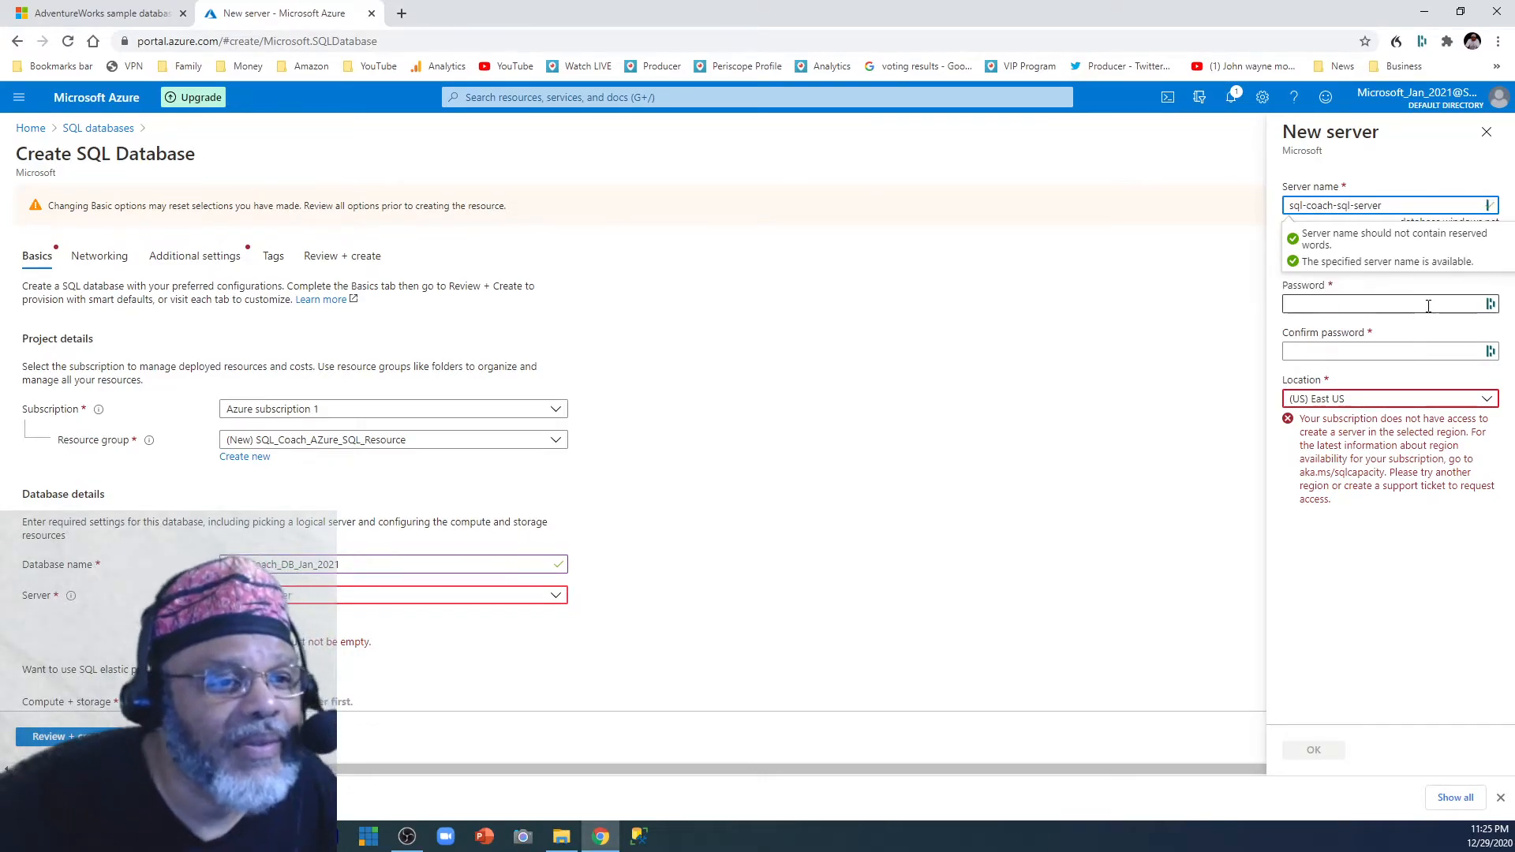
Enter a password for the new server's admin account and repeat it as the confirmation.
{"action": "left_click", "coordinate": [1430, 307]}
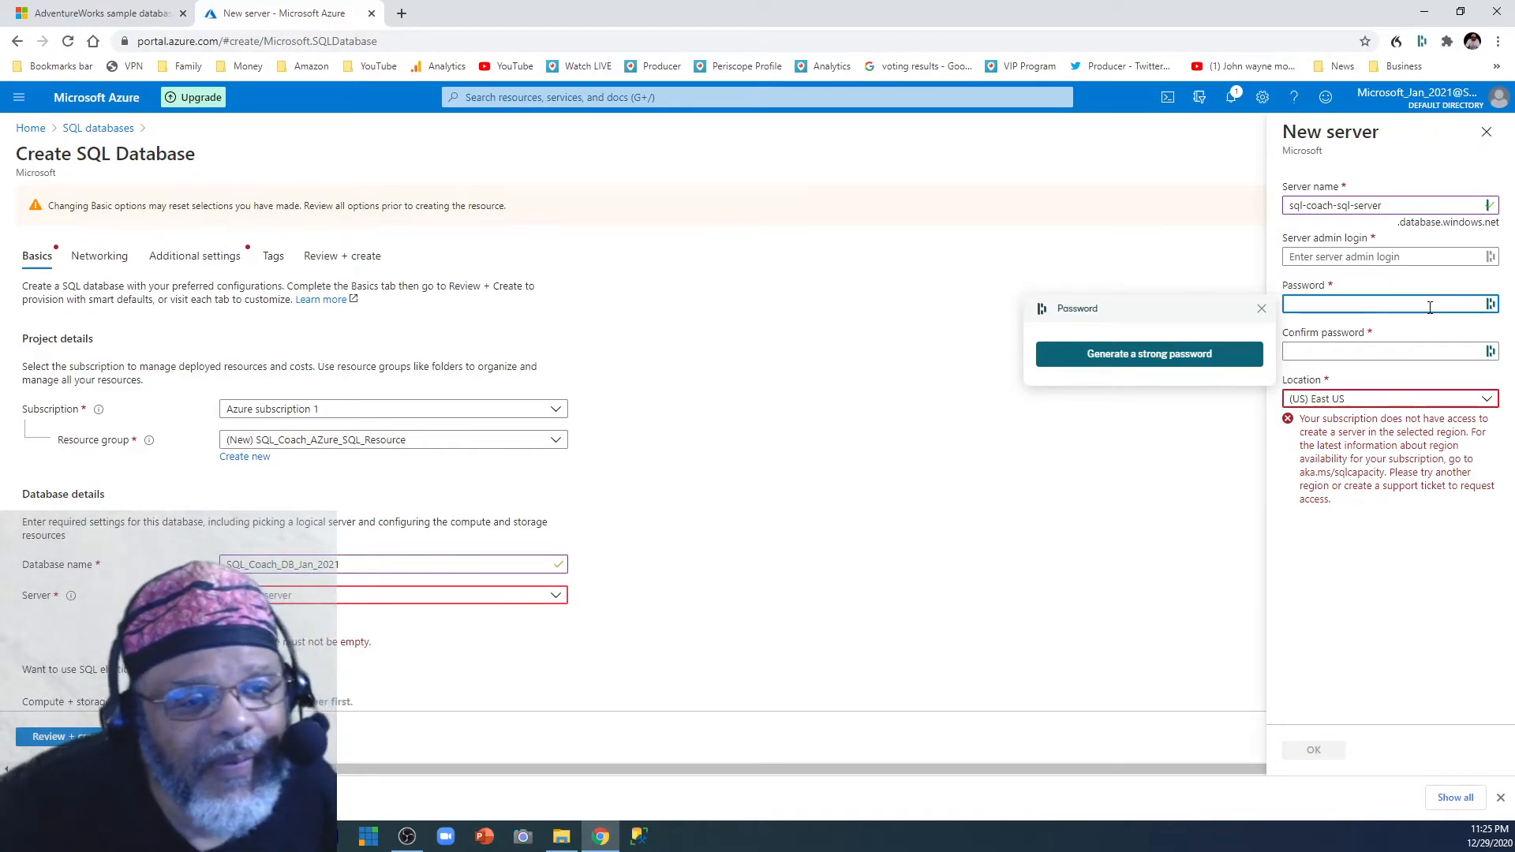
{"action": "type", "text": "P"}
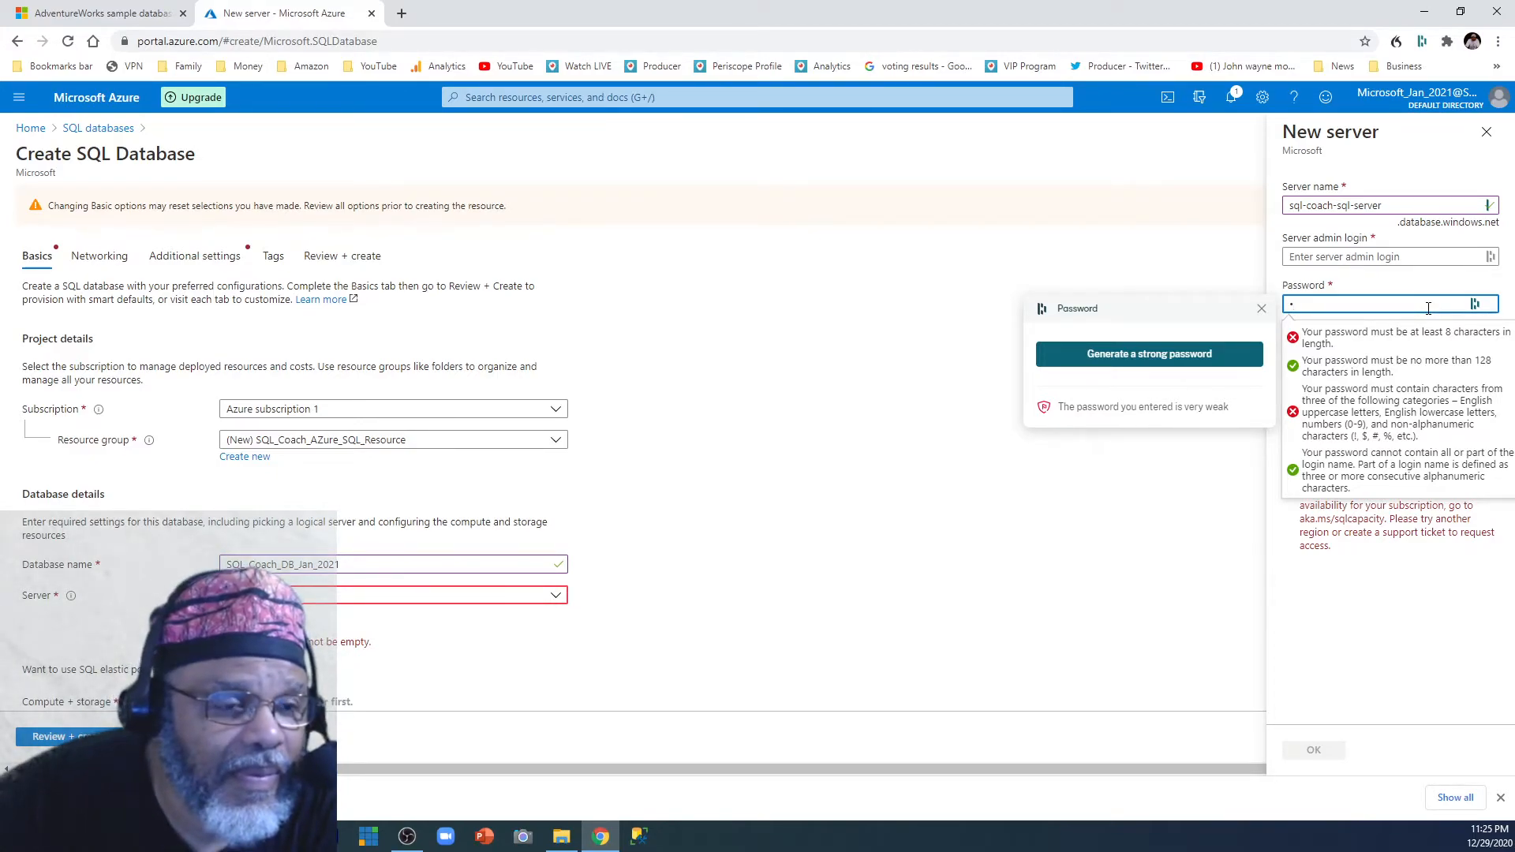
{"action": "key", "text": "BackSpace"}
{"action": "type", "text": "••••••"}
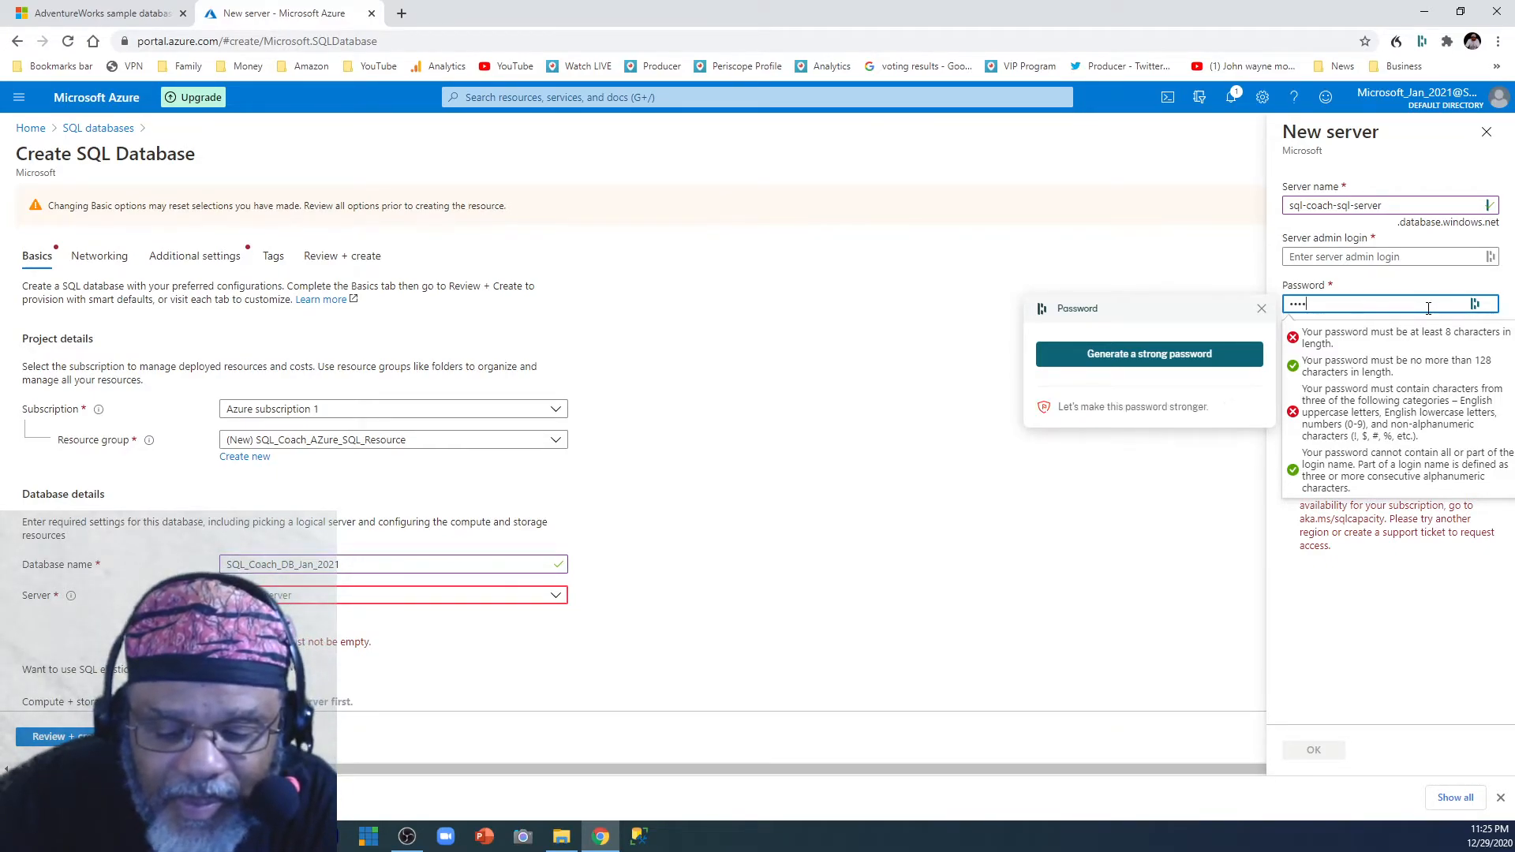
{"action": "key", "text": "BackSpace"}
{"action": "key", "text": "BackSpace"}
{"action": "key", "text": "BackSpace"}
{"action": "key", "text": "BackSpace"}
{"action": "key", "text": "BackSpace"}
{"action": "key", "text": "BackSpace"}
{"action": "type", "text": "••••"}
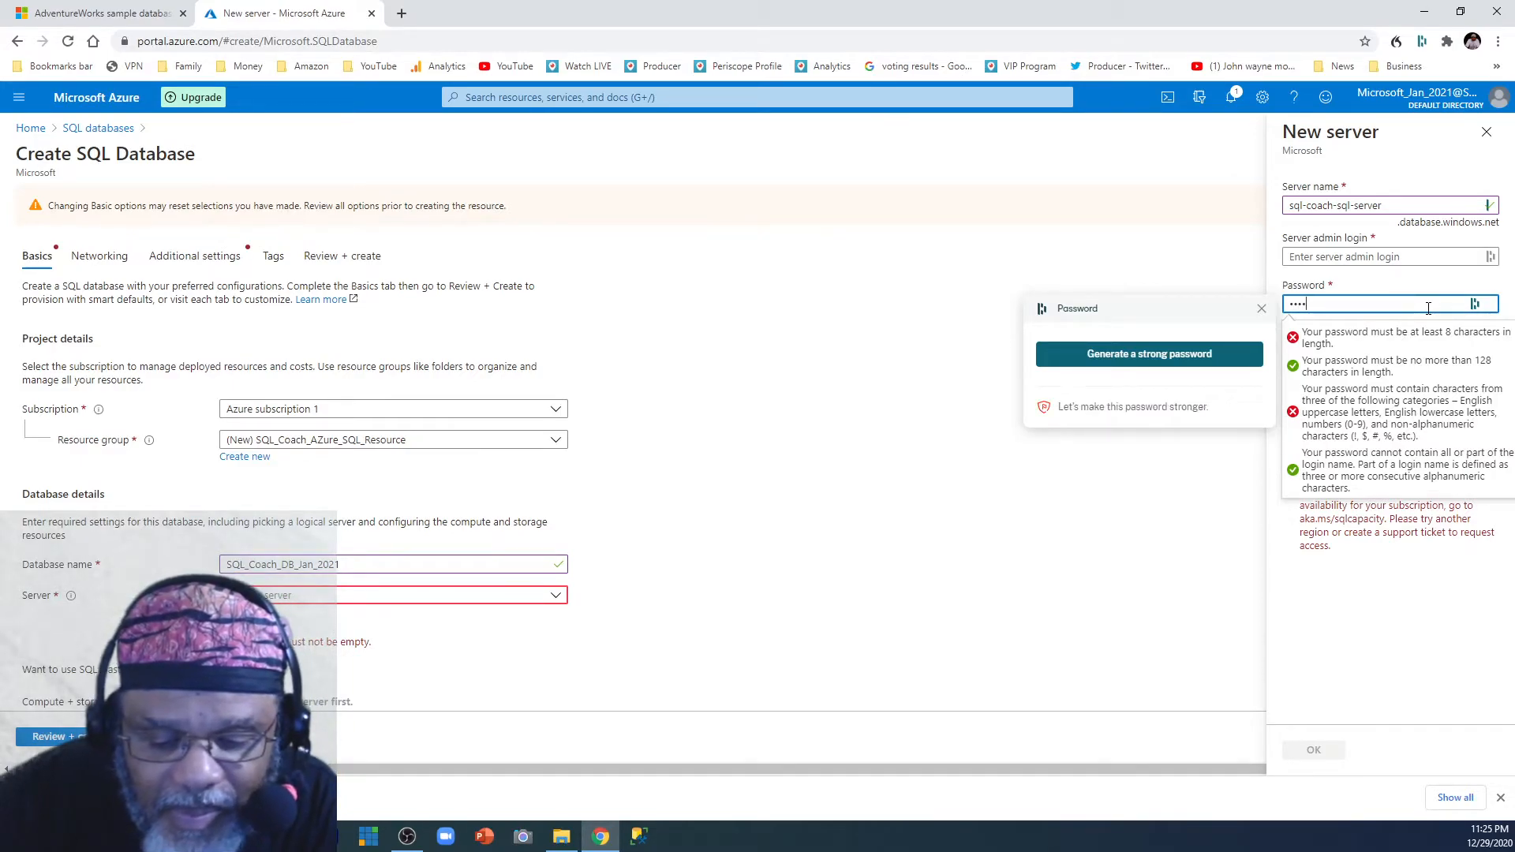
{"action": "type", "text": "••••"}
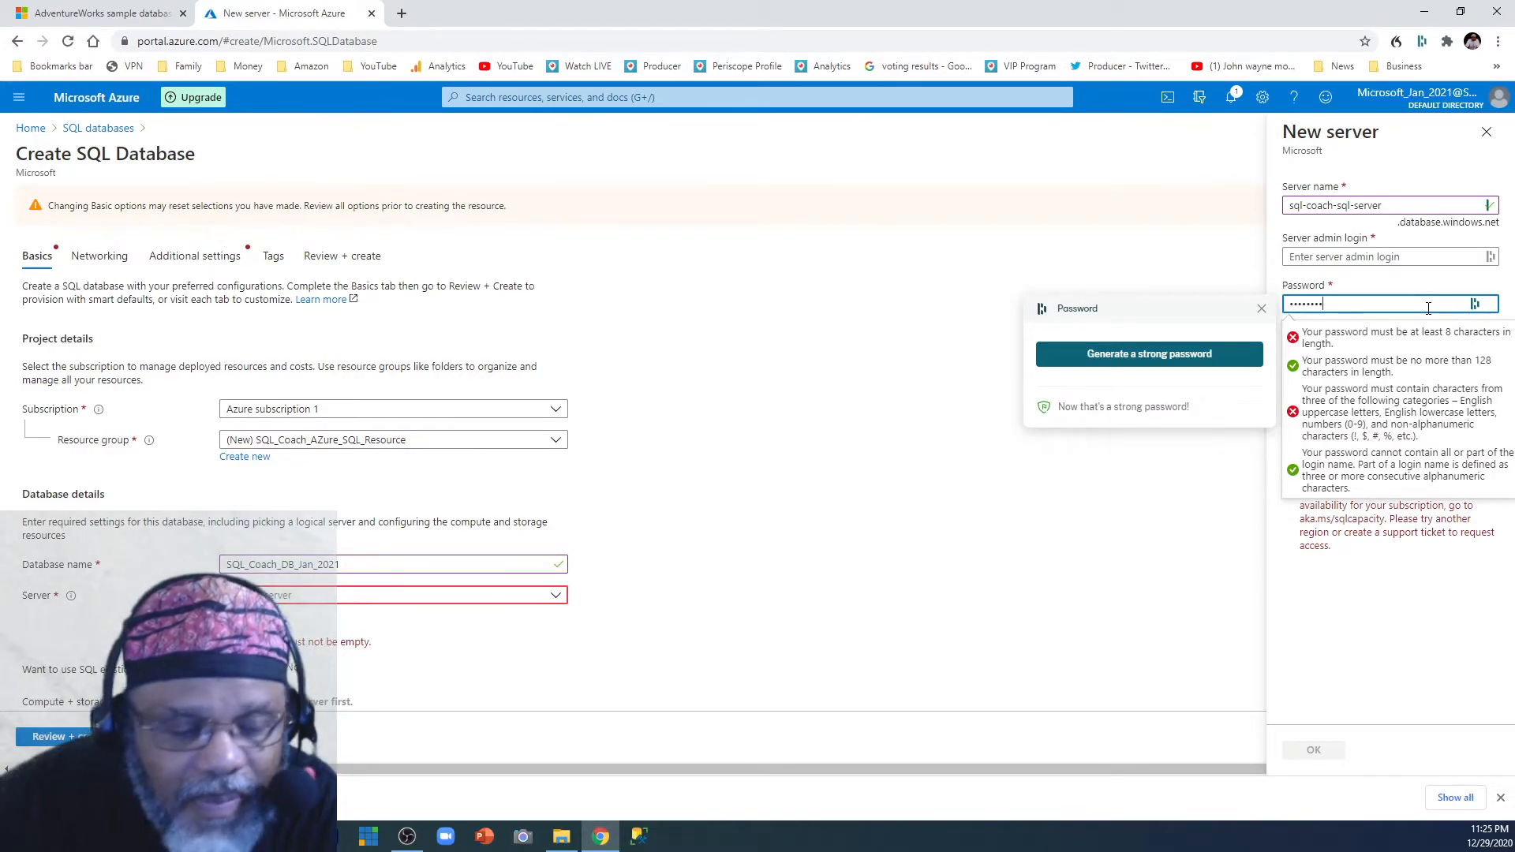
{"action": "key", "text": "Tab"}
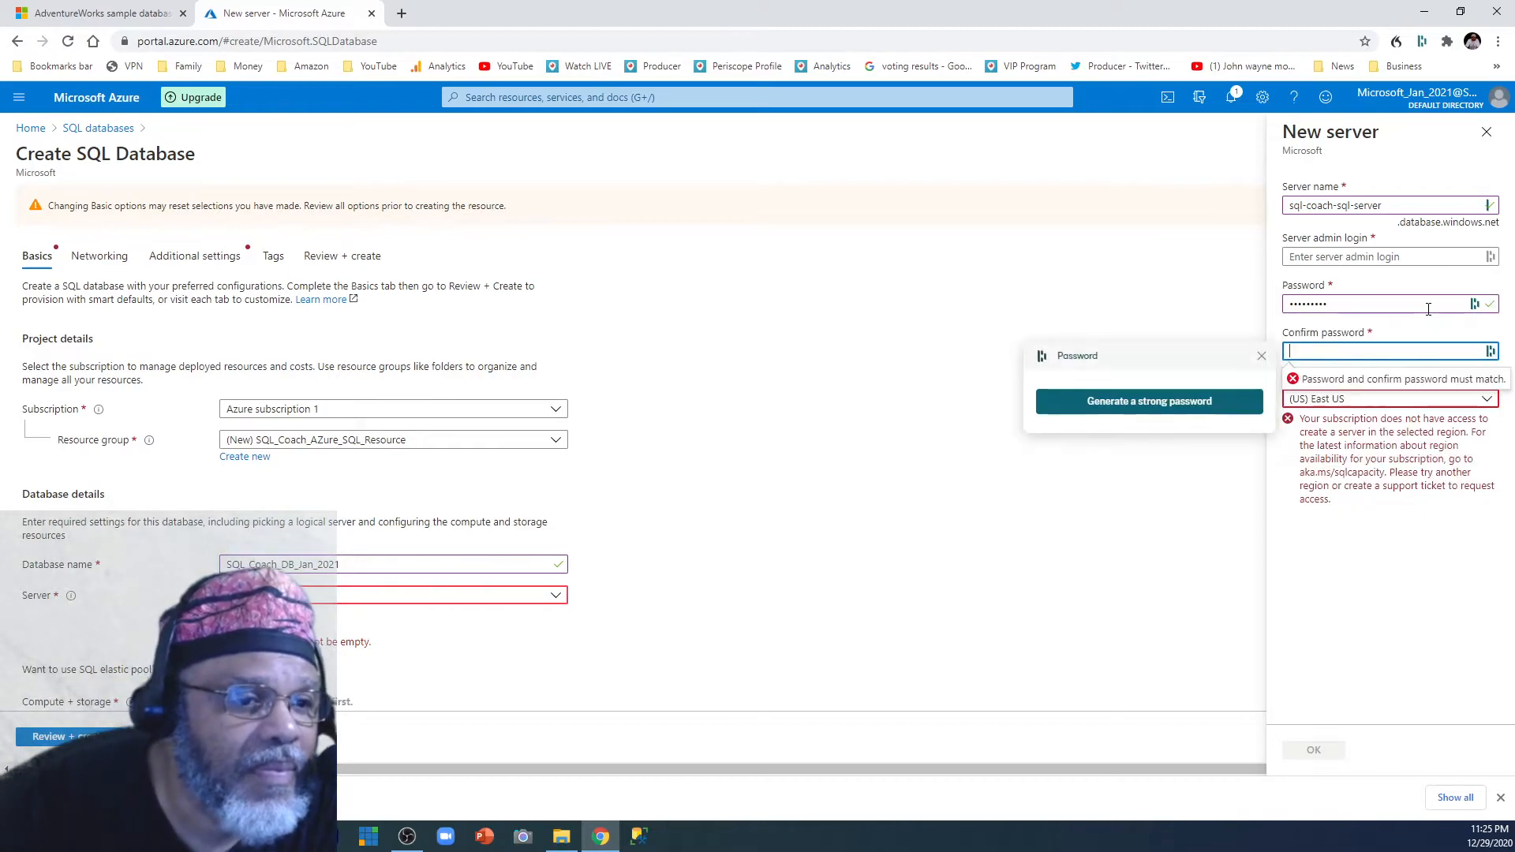
{"action": "type", "text": "•••••"}
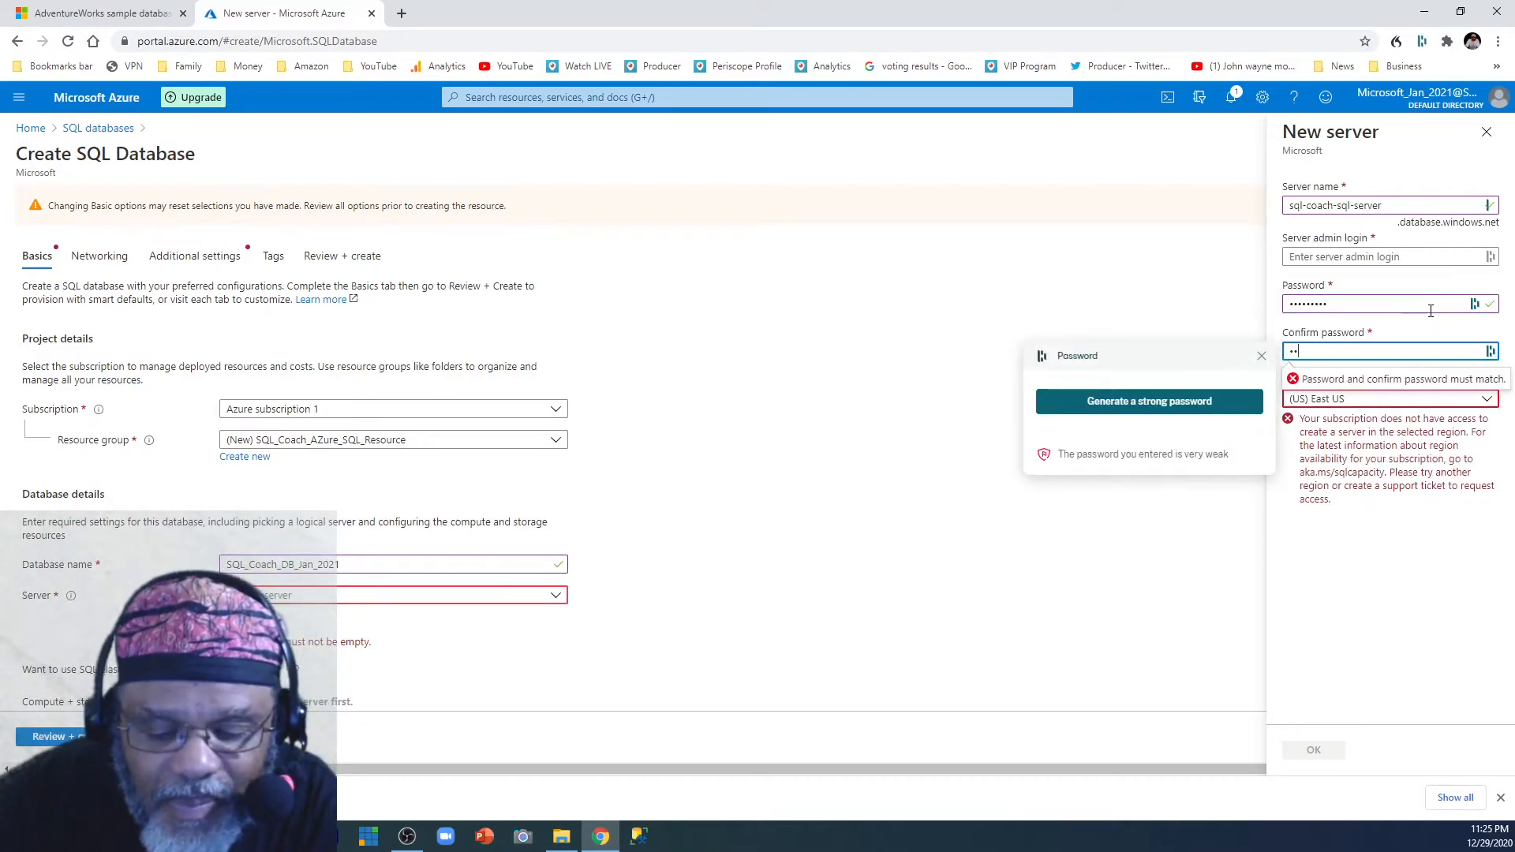
{"action": "type", "text": "••••"}
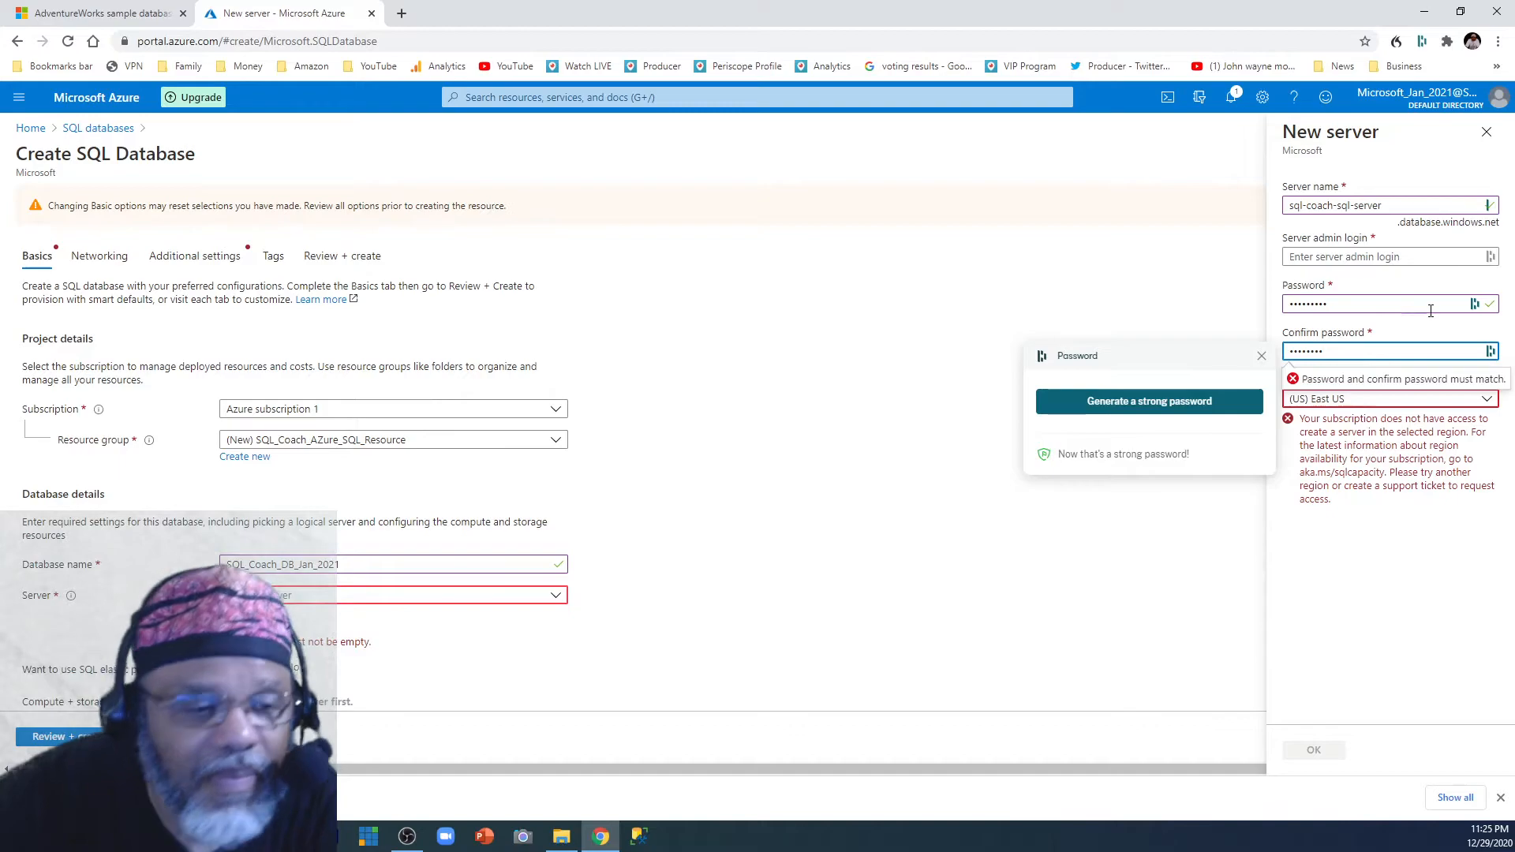
{"action": "left_click", "coordinate": [1419, 590]}
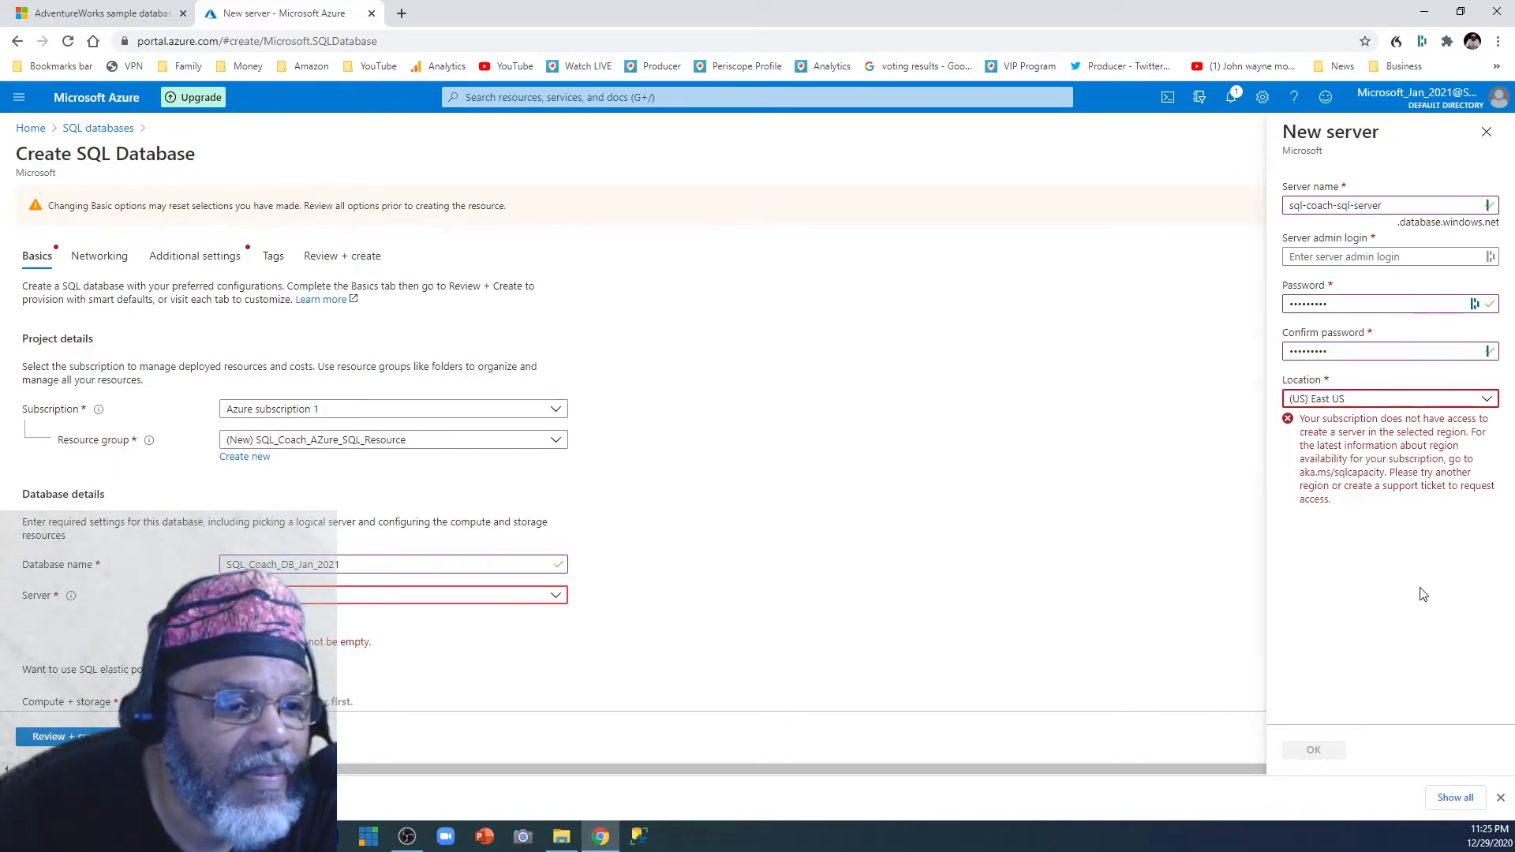
Set the new server's location to (US) West US 2 and try to submit the server definition.
{"action": "left_click", "coordinate": [1379, 401]}
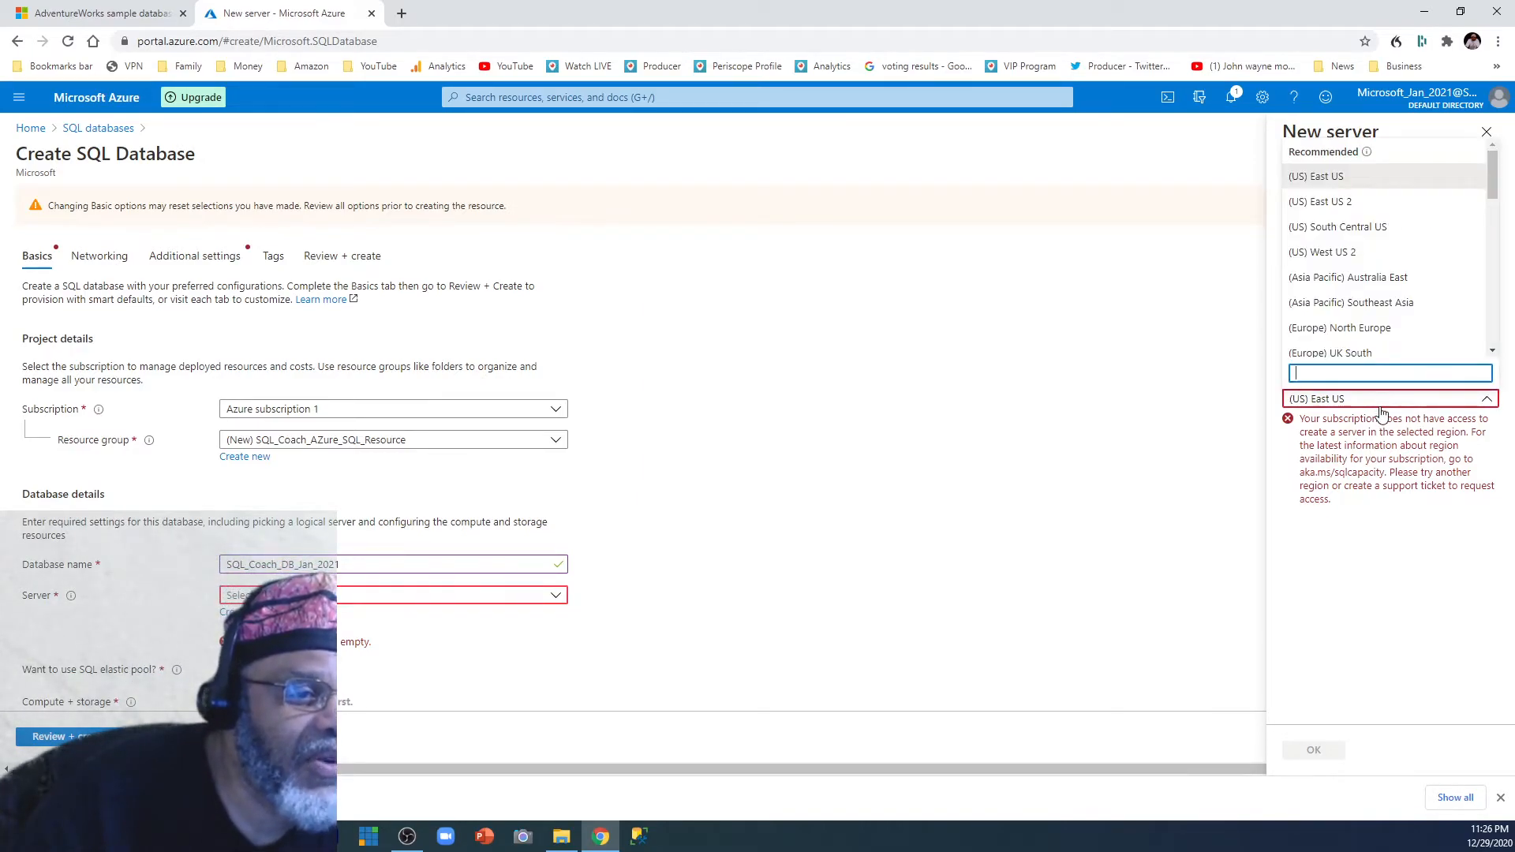
{"action": "left_click", "coordinate": [1352, 253]}
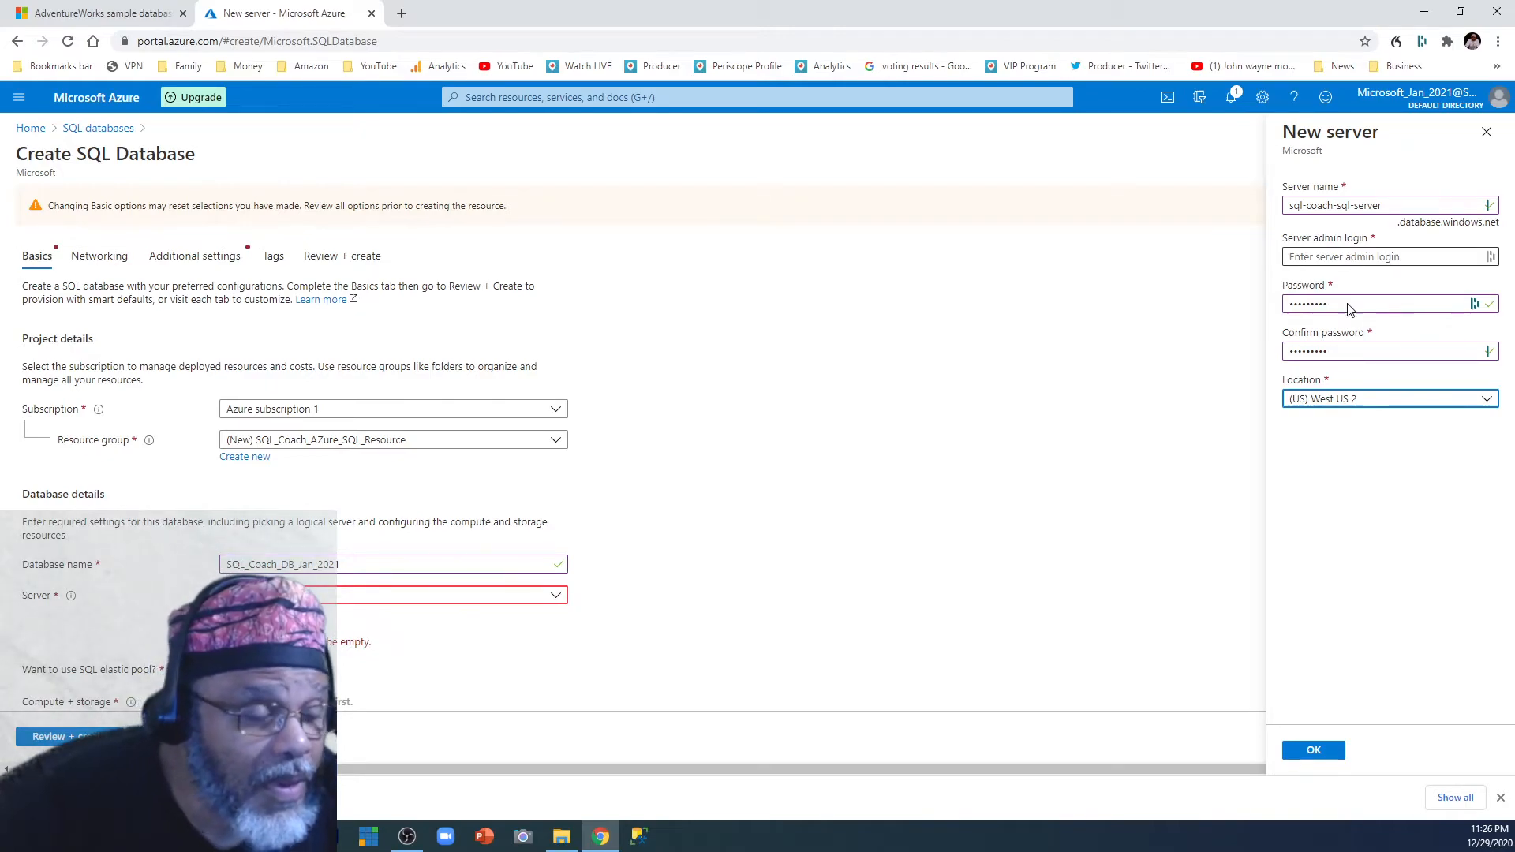
{"action": "left_click", "coordinate": [1316, 752]}
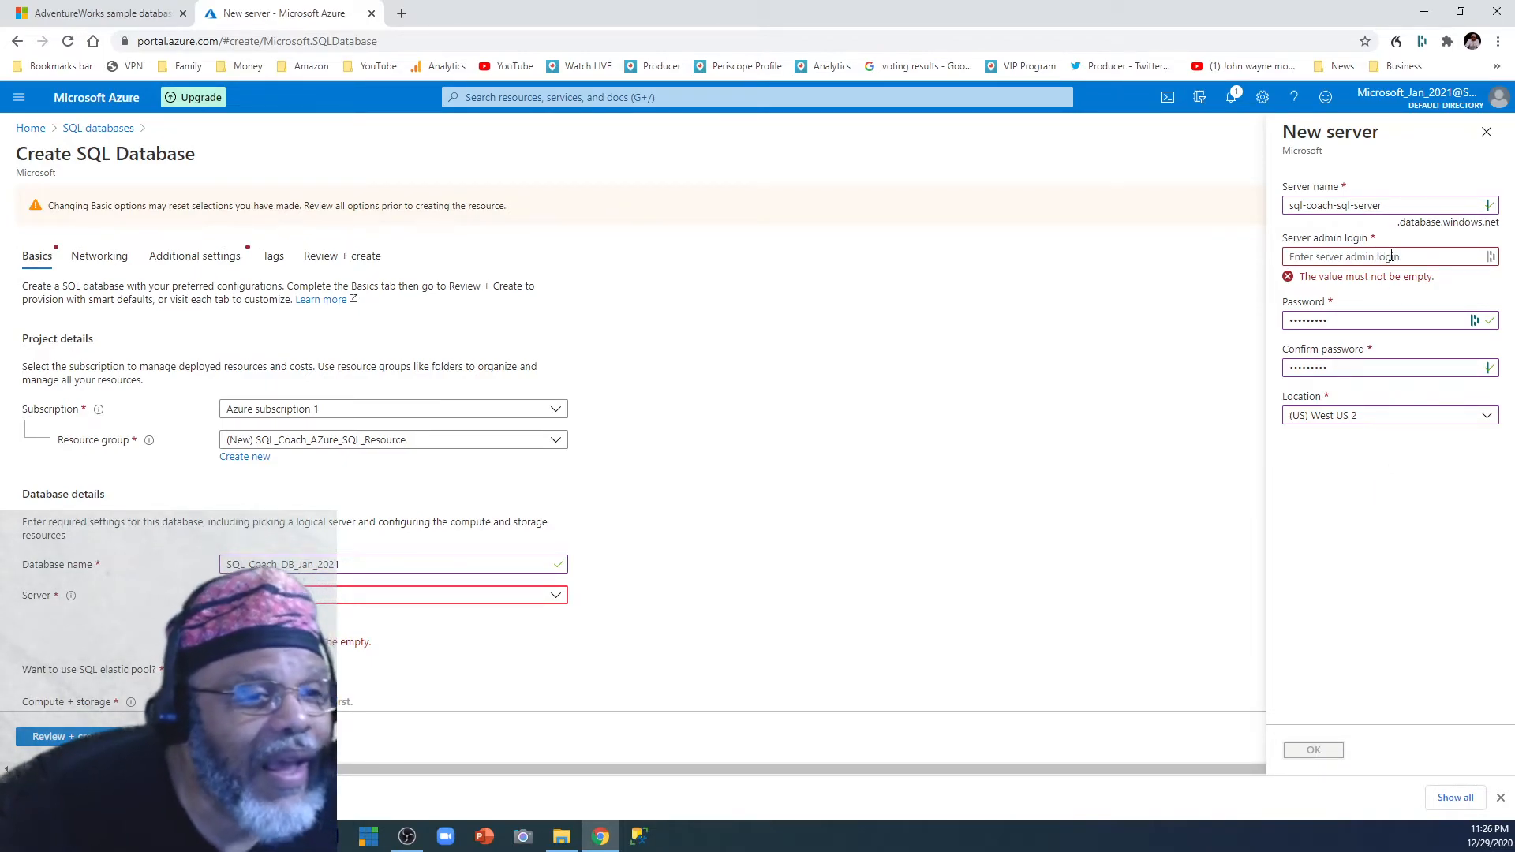
Enter sql_coach_admin as the new server's admin login.
{"action": "left_click", "coordinate": [1391, 255]}
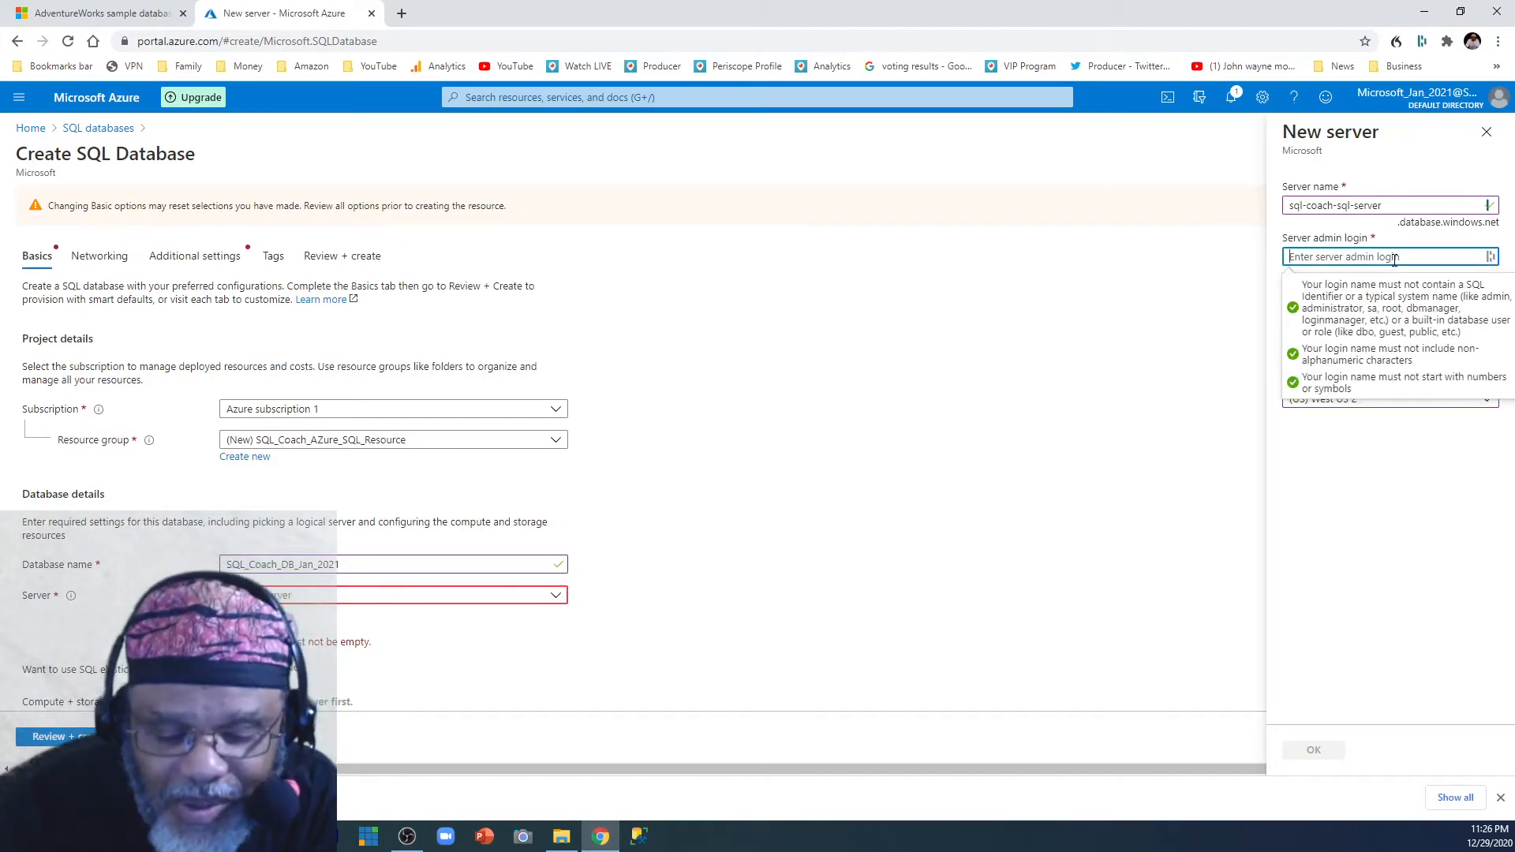
{"action": "type", "text": "coachadmin"}
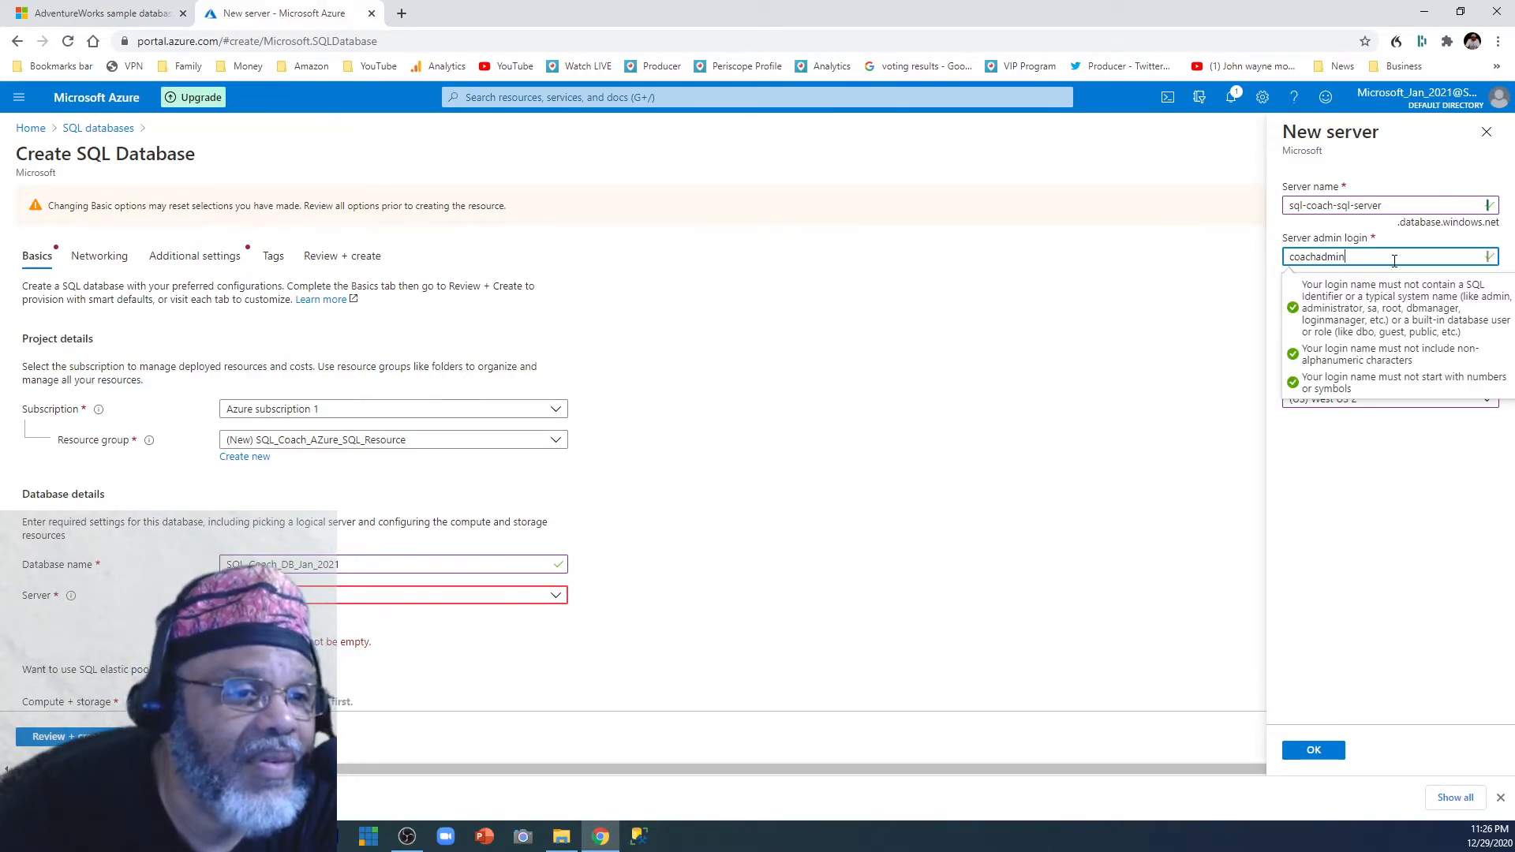
{"action": "key", "text": "BackSpace"}
{"action": "key", "text": "BackSpace"}
{"action": "key", "text": "BackSpace"}
{"action": "key", "text": "BackSpace"}
{"action": "key", "text": "BackSpace"}
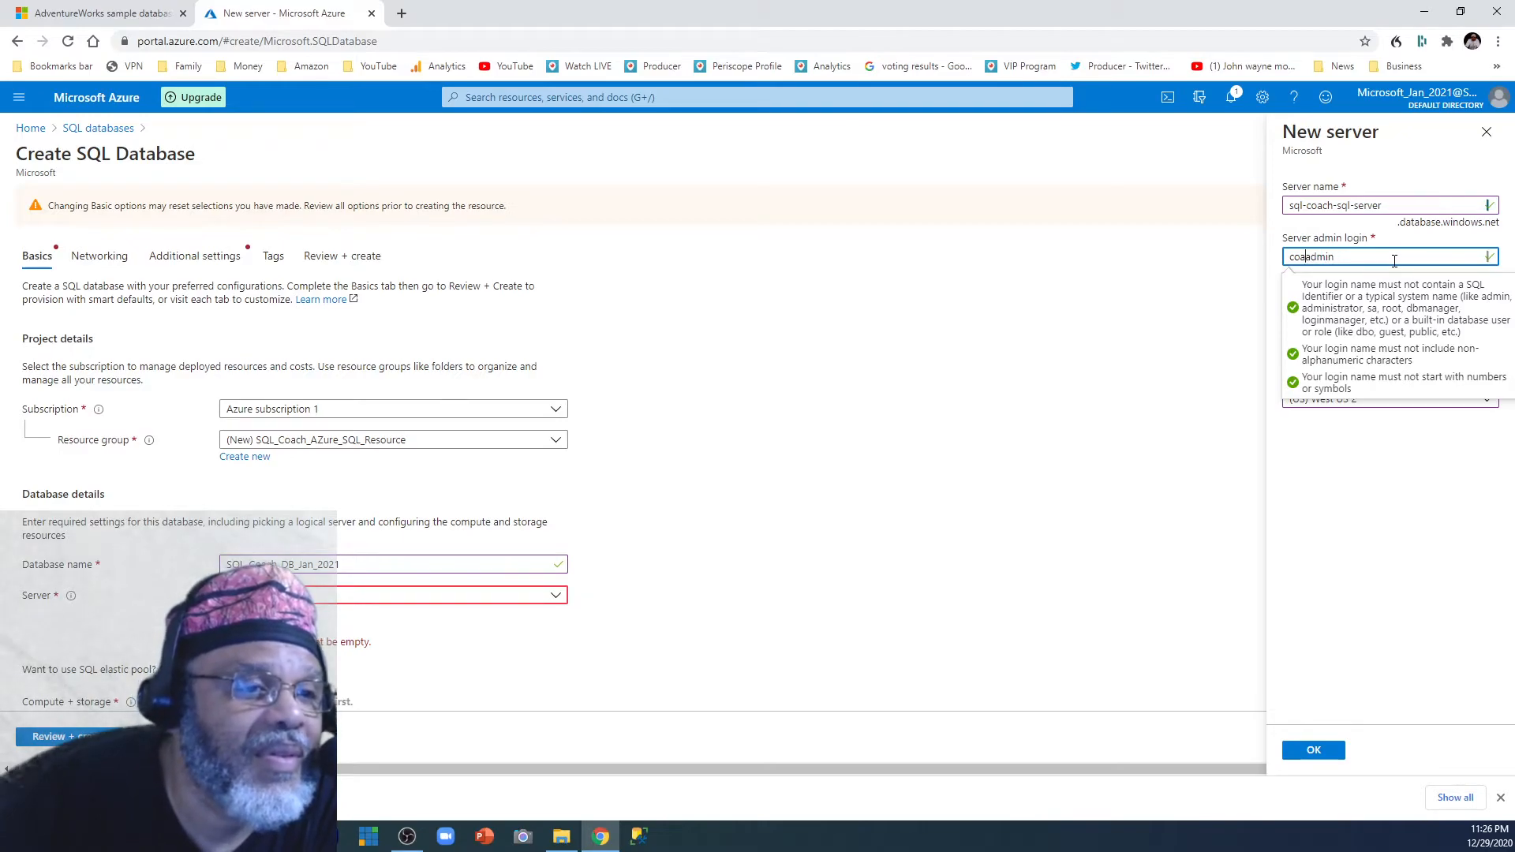
{"action": "type", "text": "sql"}
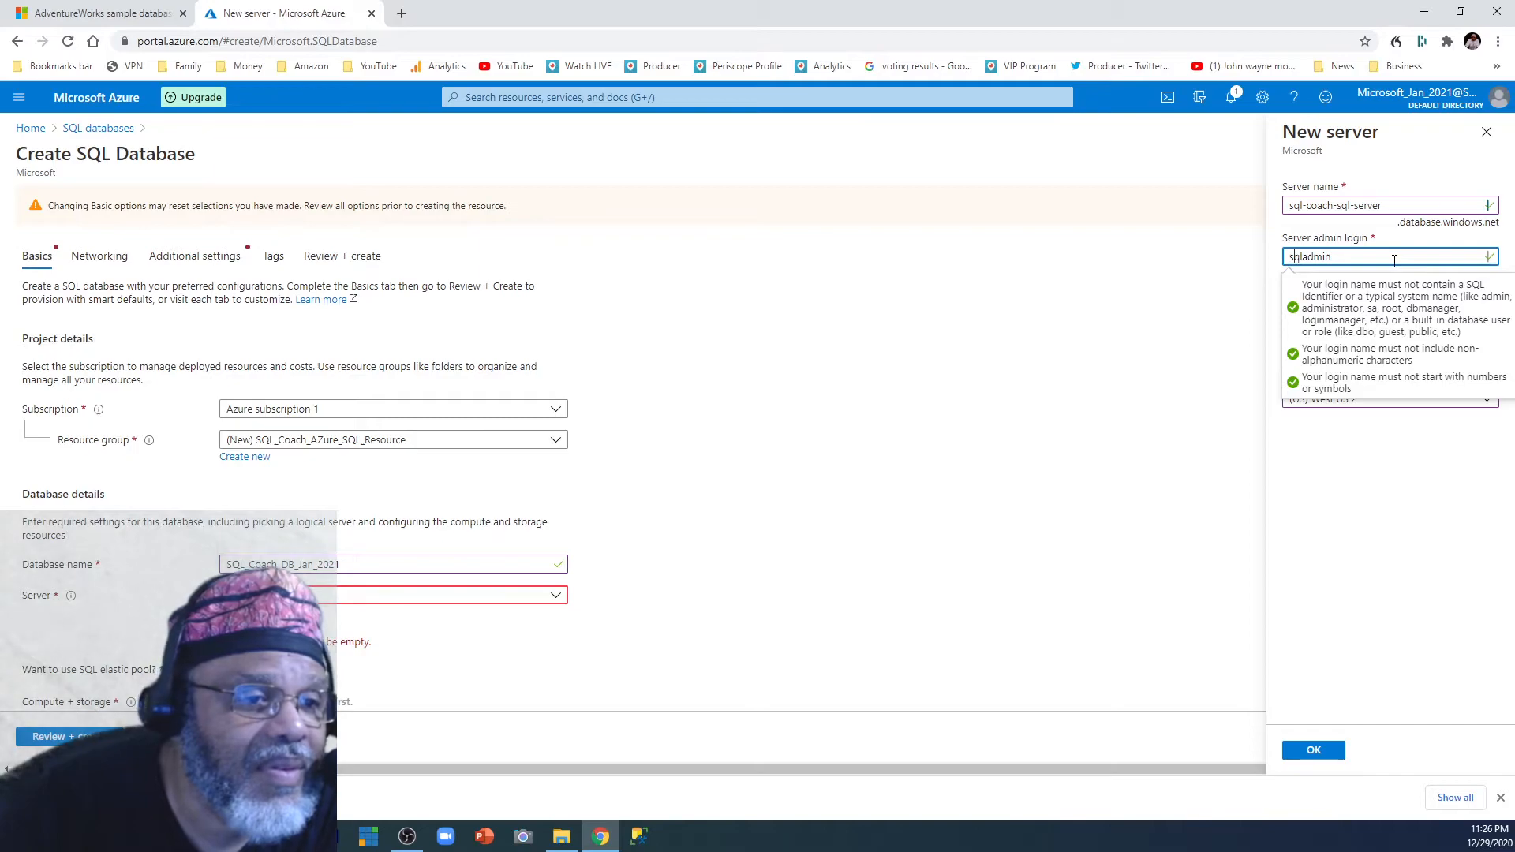
{"action": "type", "text": "coach"}
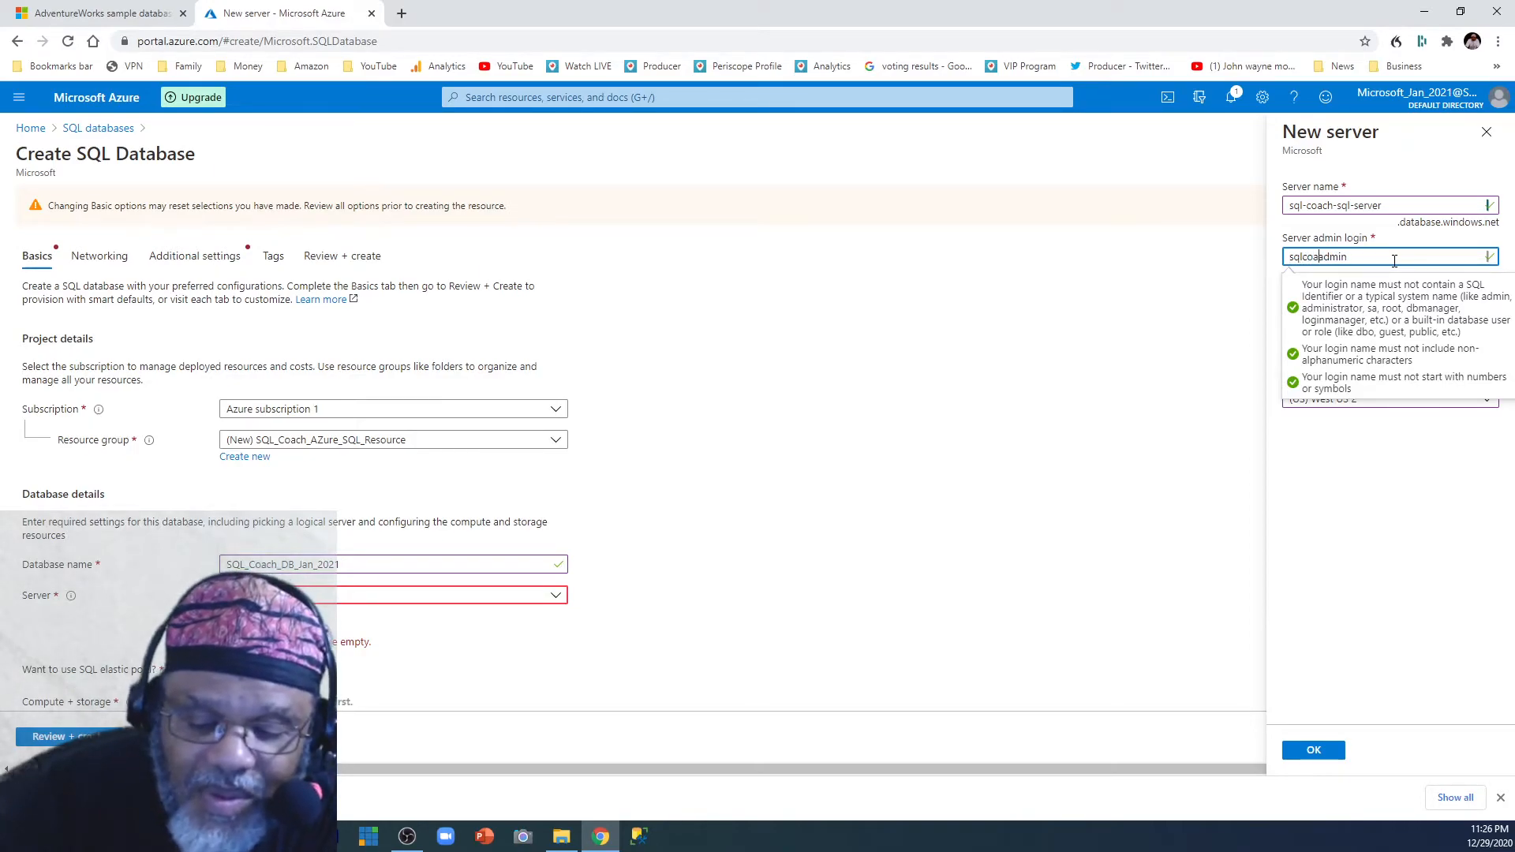
{"action": "type", "text": "_"}
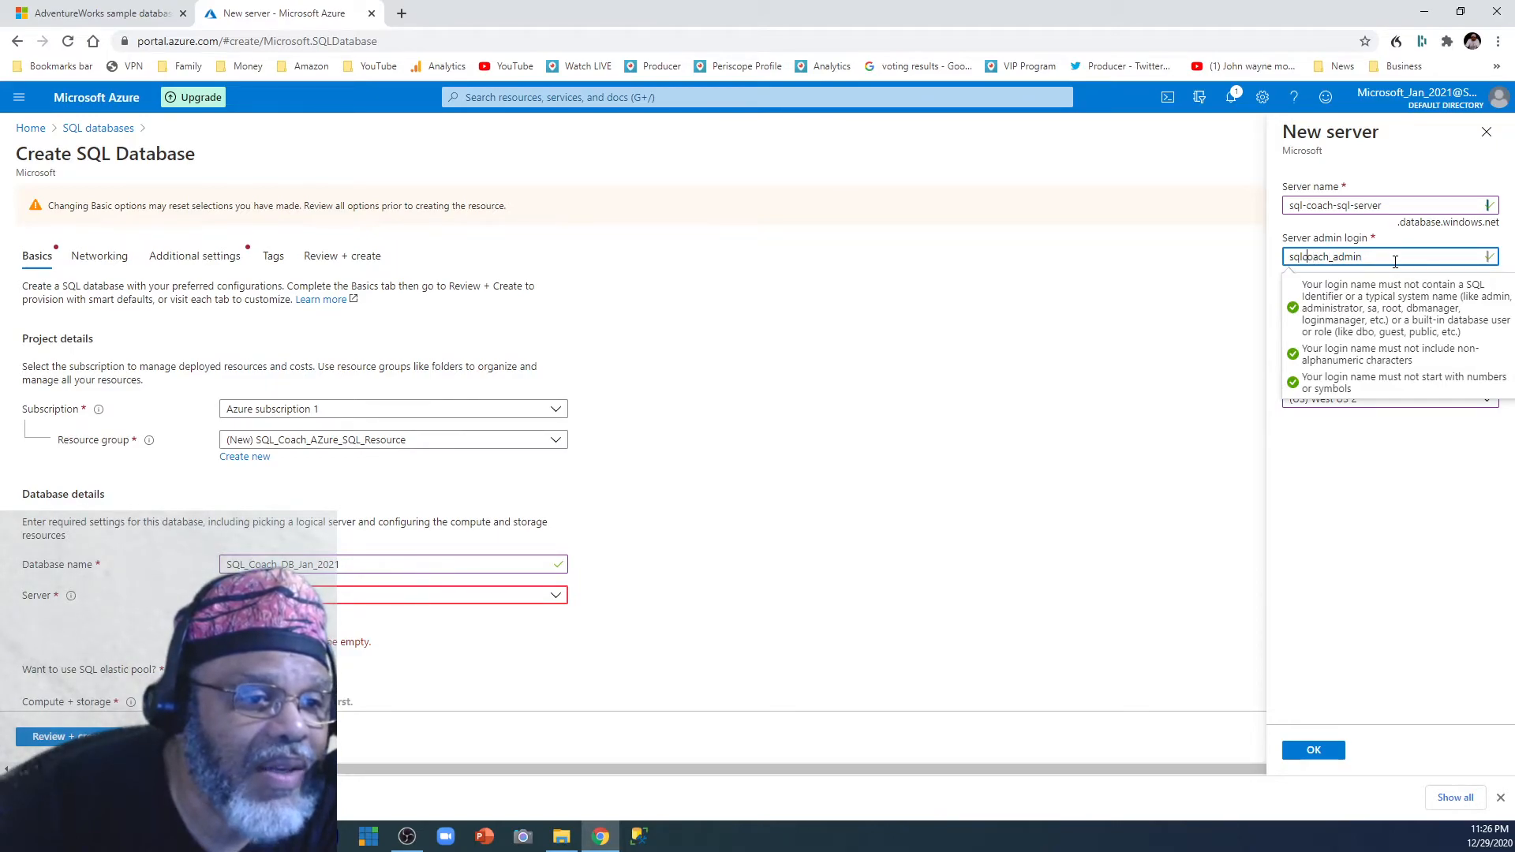
{"action": "type", "text": "_"}
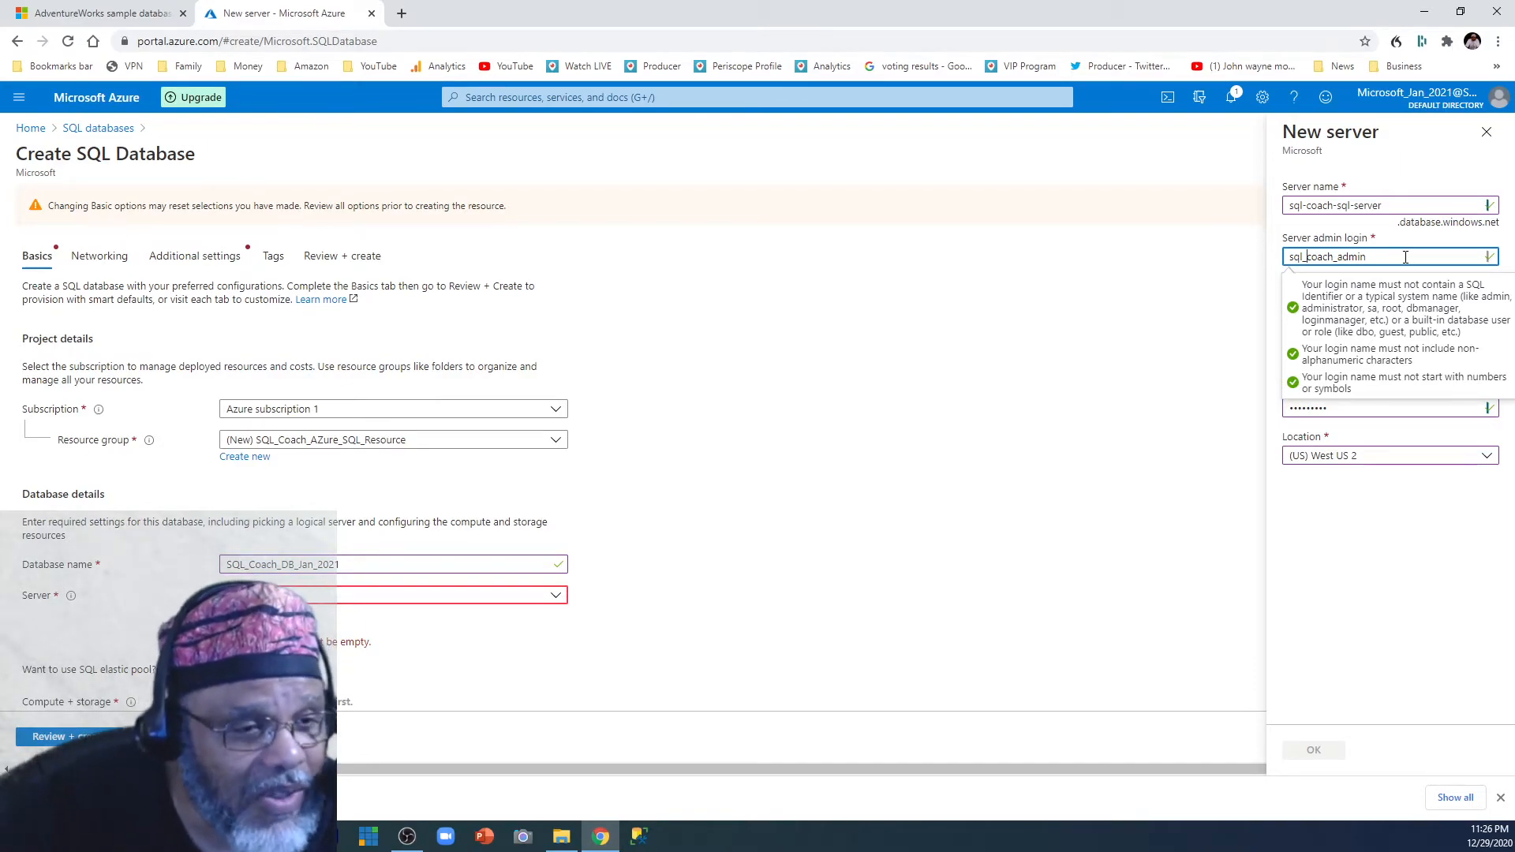
{"action": "left_click", "coordinate": [1373, 509]}
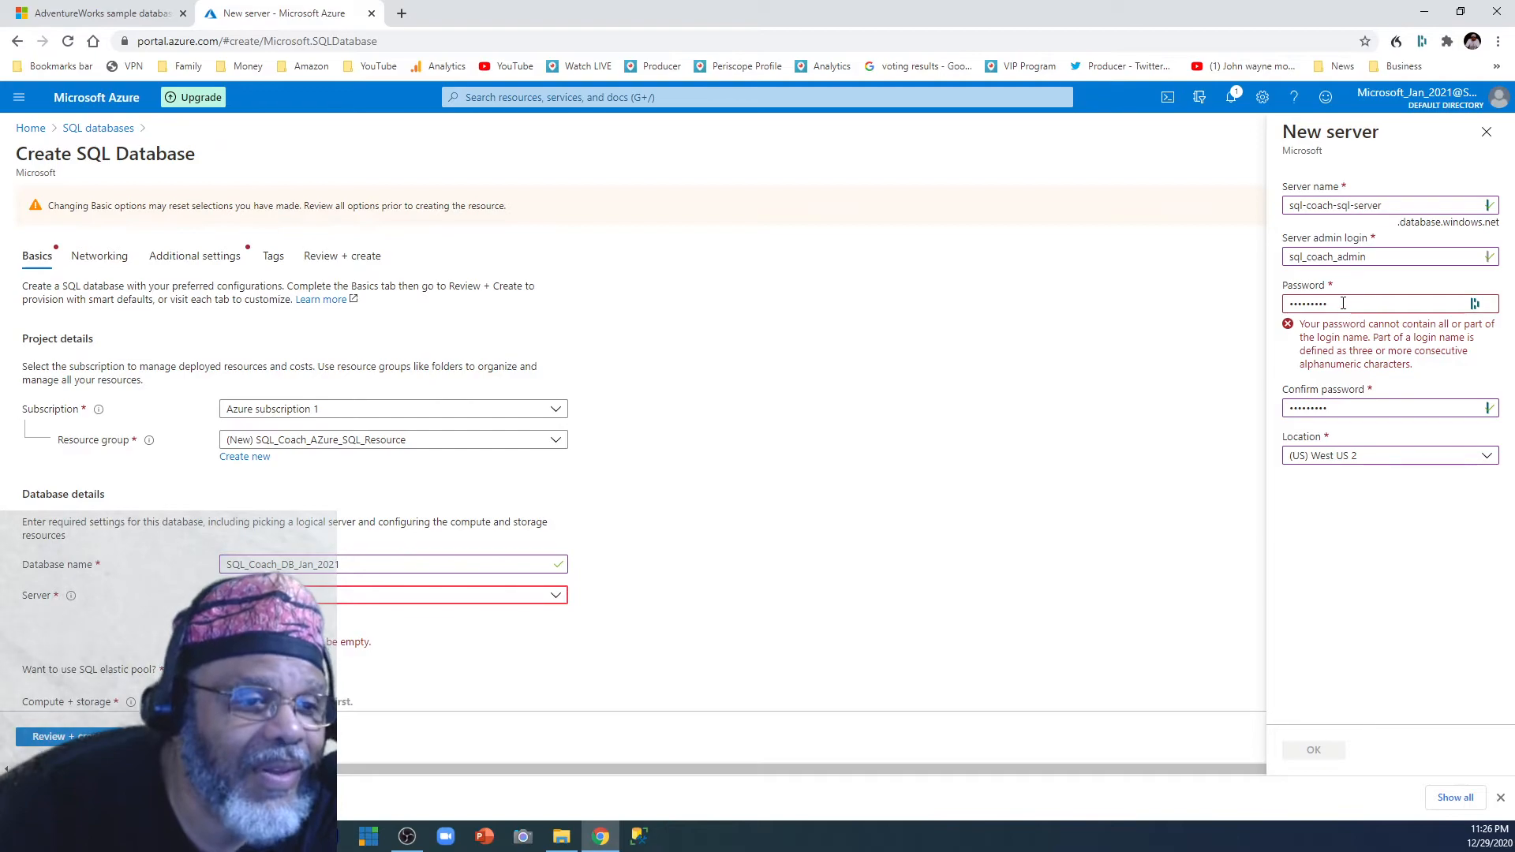
Replace the admin password and its confirmation with a different password, and accept the new server definition.
{"action": "left_click_drag", "start_coordinate": [1344, 304], "coordinate": [1278, 308]}
{"action": "type", "text": "••••••••••"}
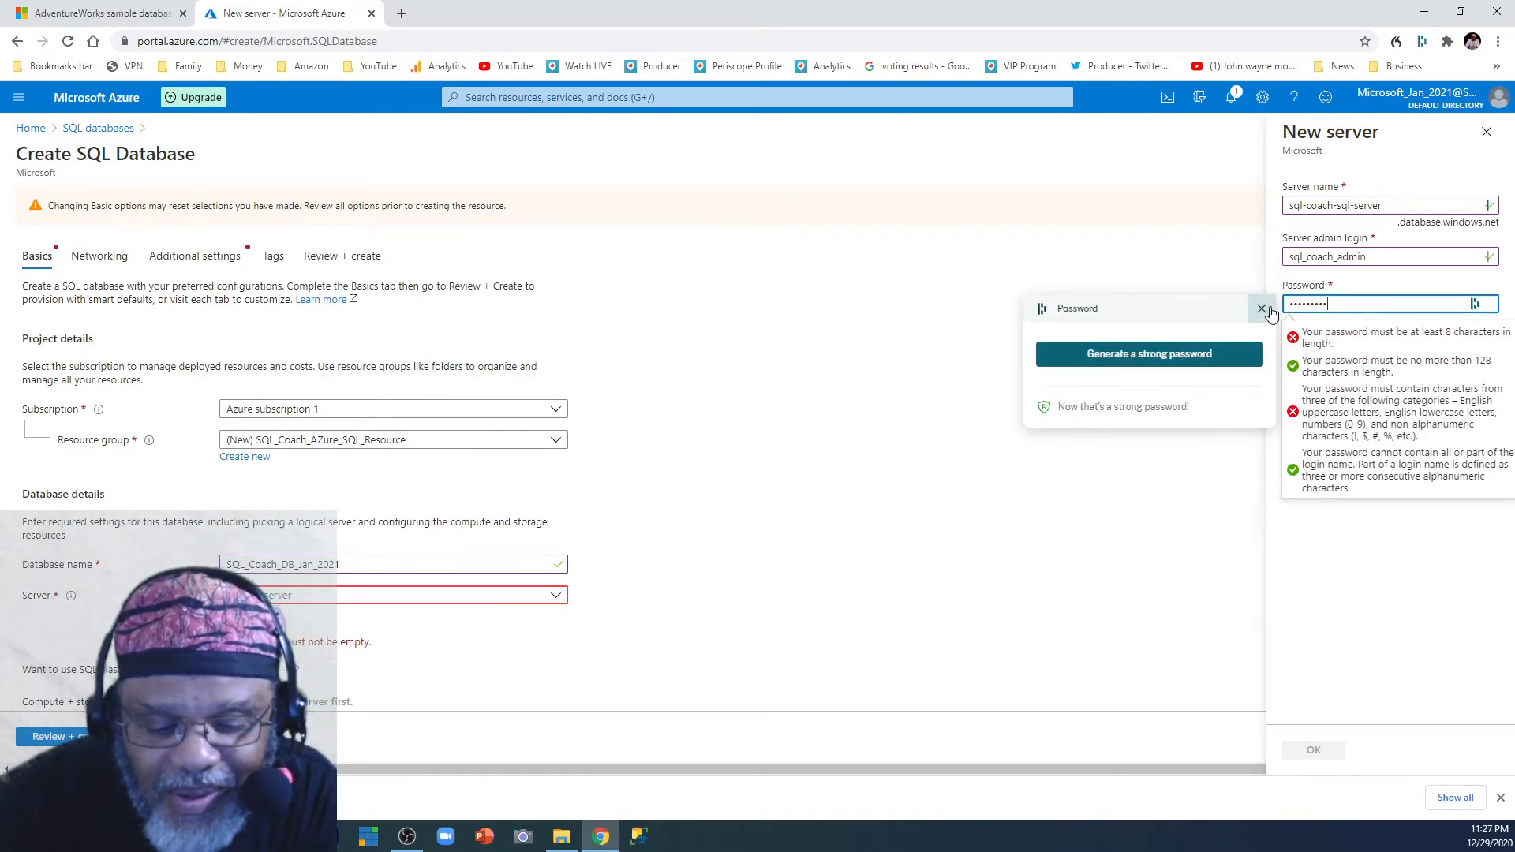
{"action": "type", "text": "•"}
{"action": "key", "text": "Tab"}
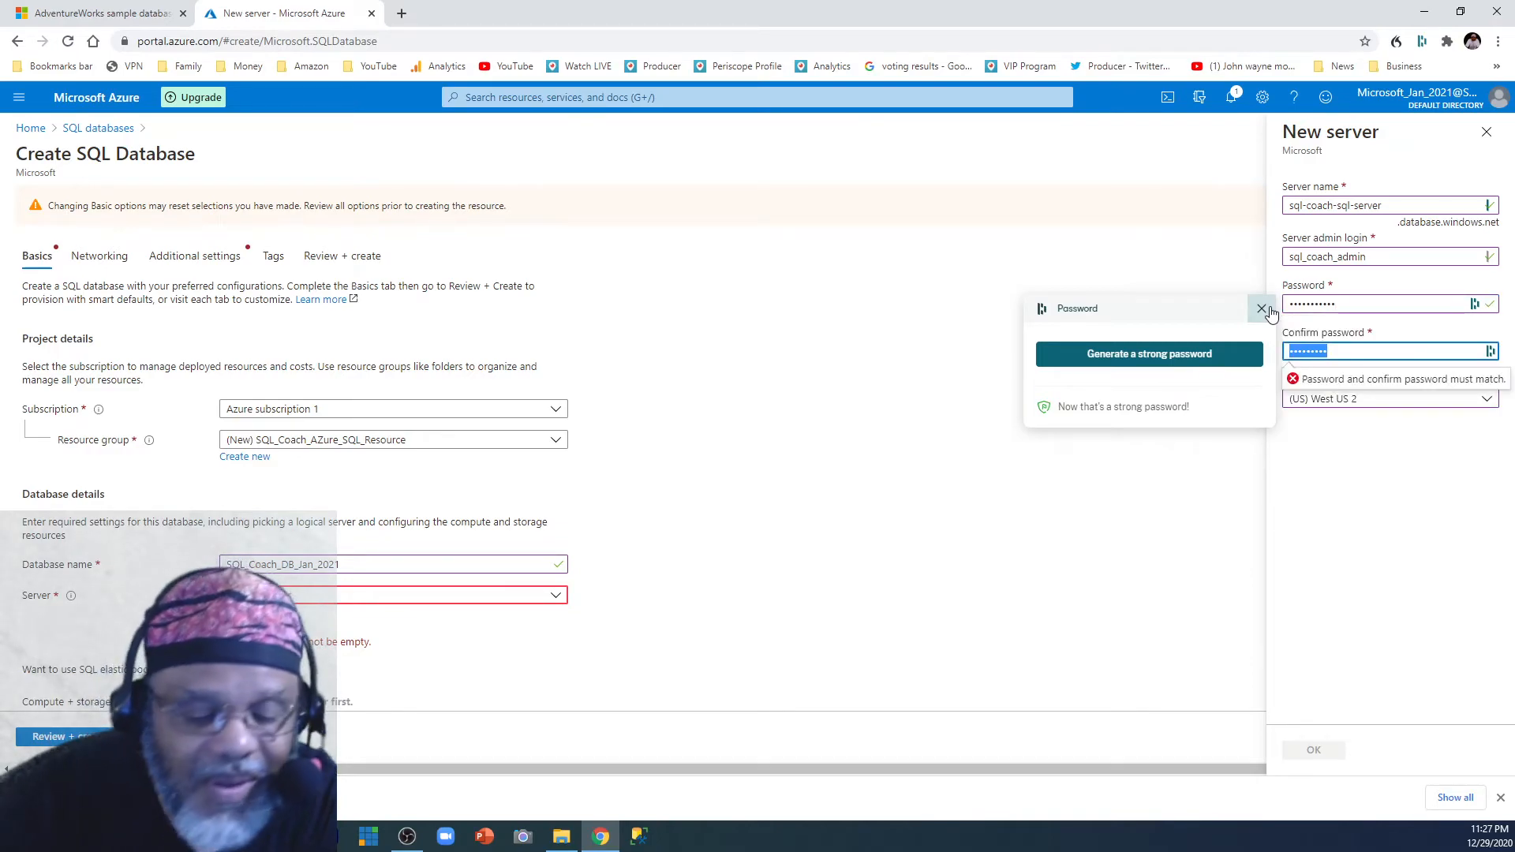
{"action": "type", "text": "•••••••••••"}
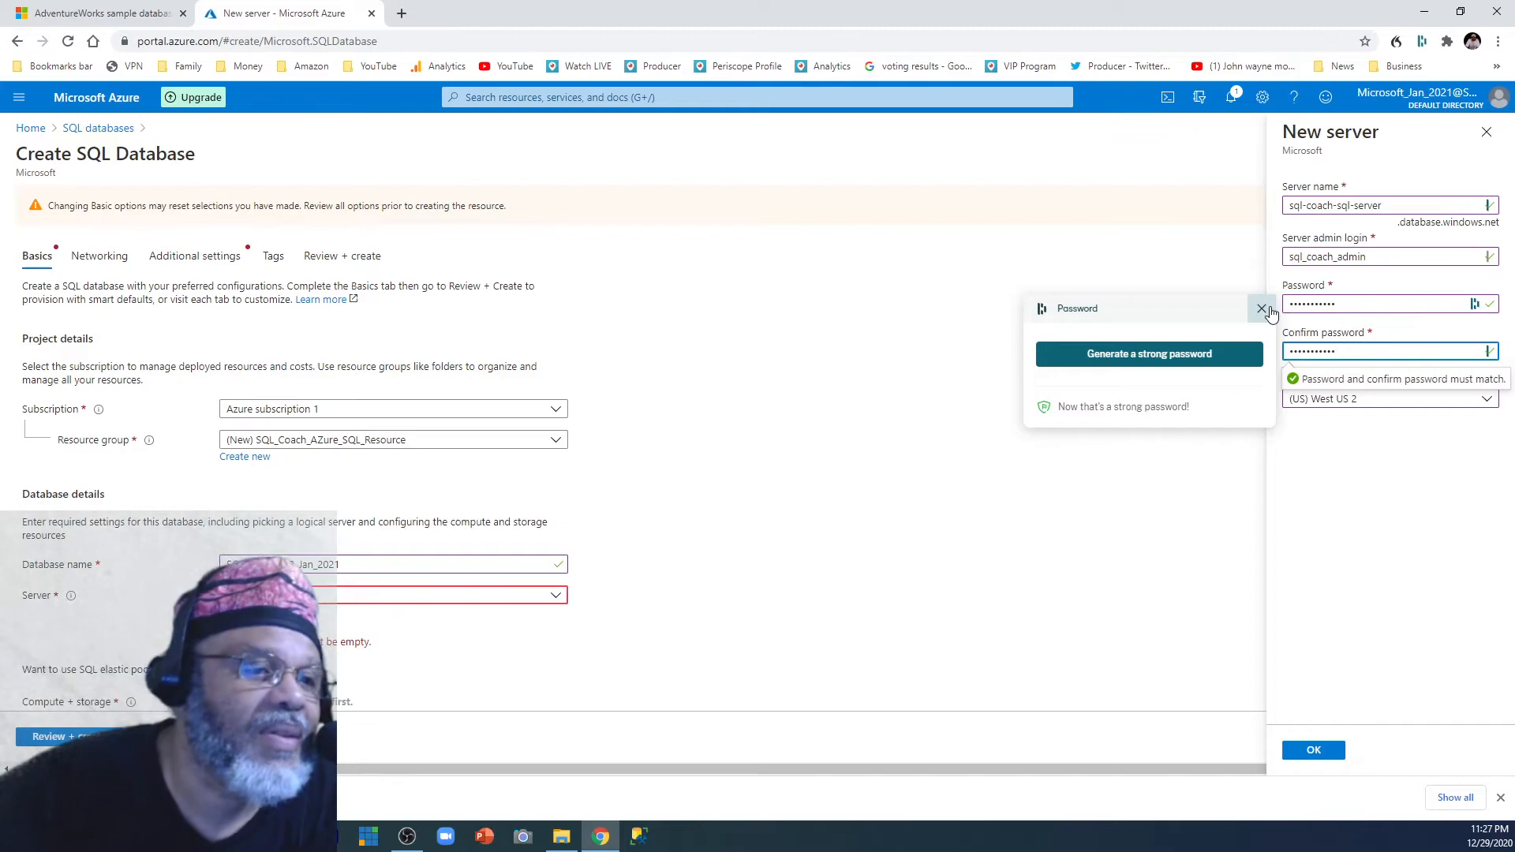
{"action": "left_click", "coordinate": [1415, 527]}
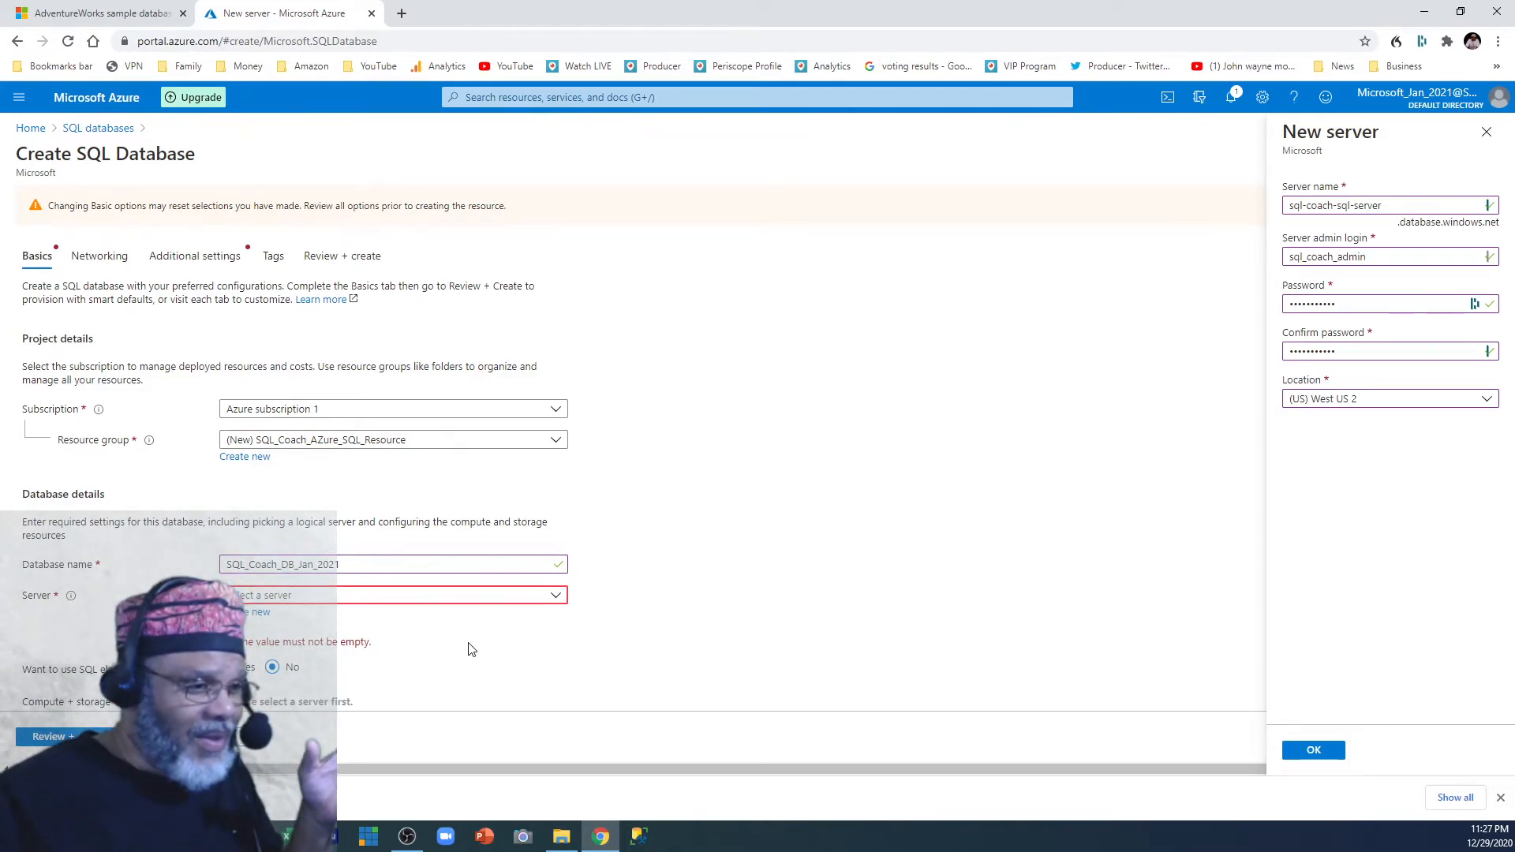
{"action": "left_click", "coordinate": [1313, 750]}
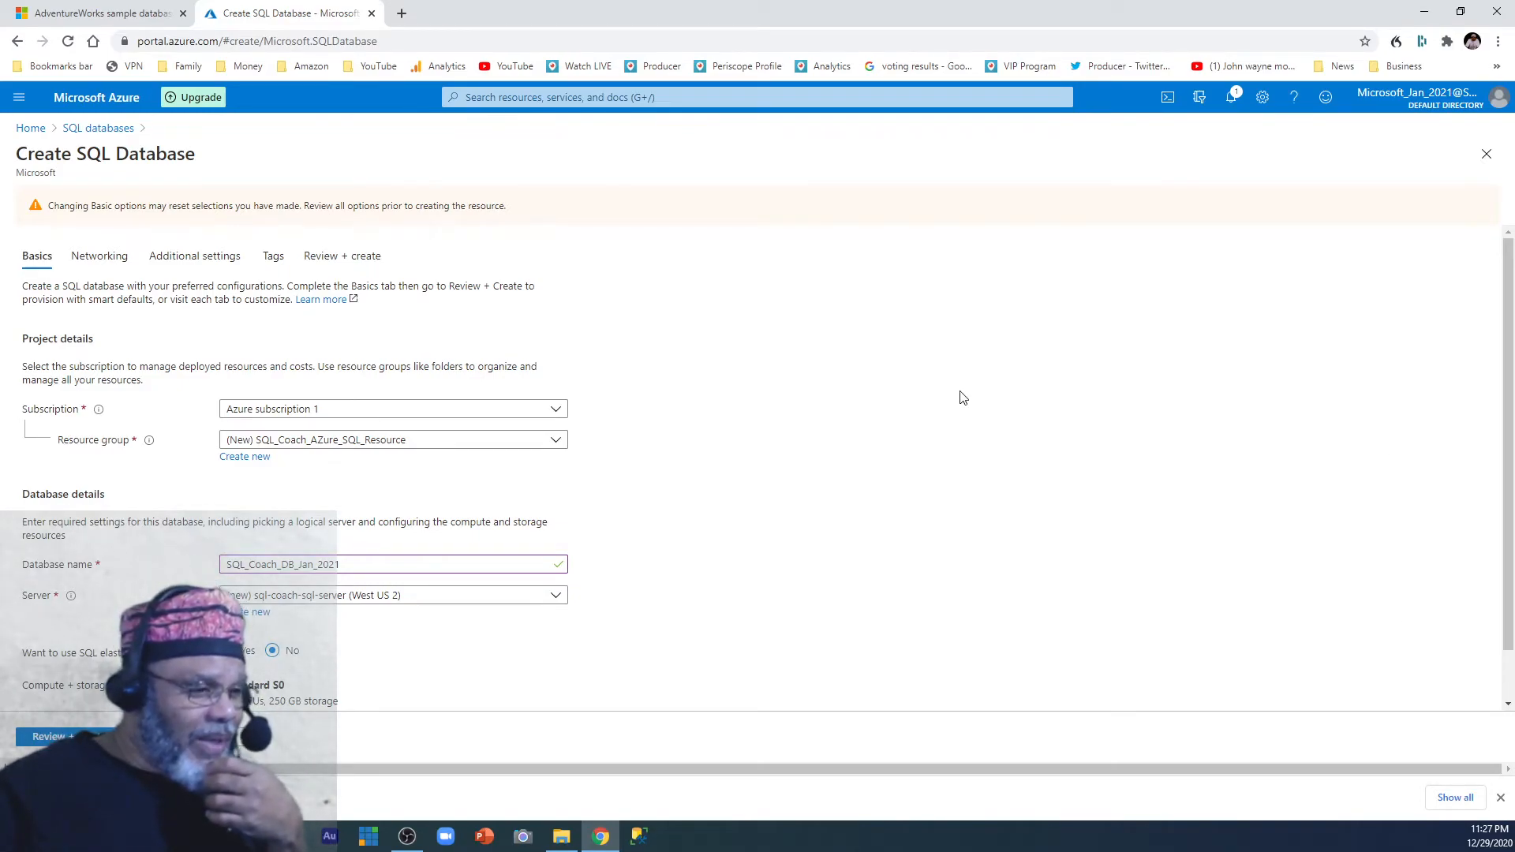
Open the database's compute and storage configuration and decline the offer to try the new configuration method.
{"action": "scroll", "coordinate": [962, 396], "scroll_direction": "down", "scroll_amount": 1}
{"action": "scroll", "coordinate": [963, 397], "scroll_direction": "up", "scroll_amount": 1}
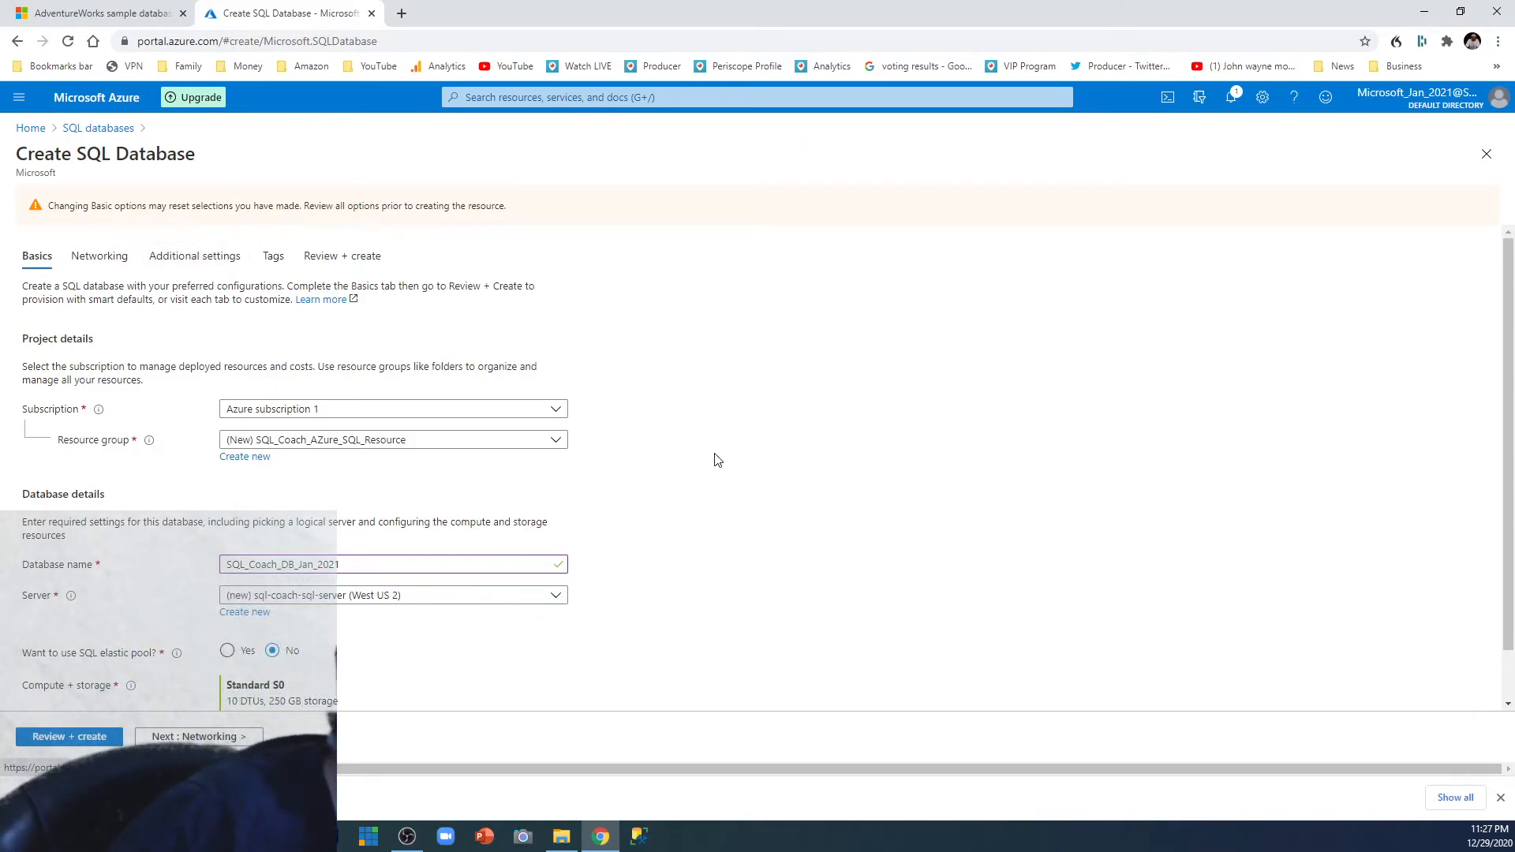
{"action": "scroll", "coordinate": [717, 460], "scroll_direction": "down", "scroll_amount": 1}
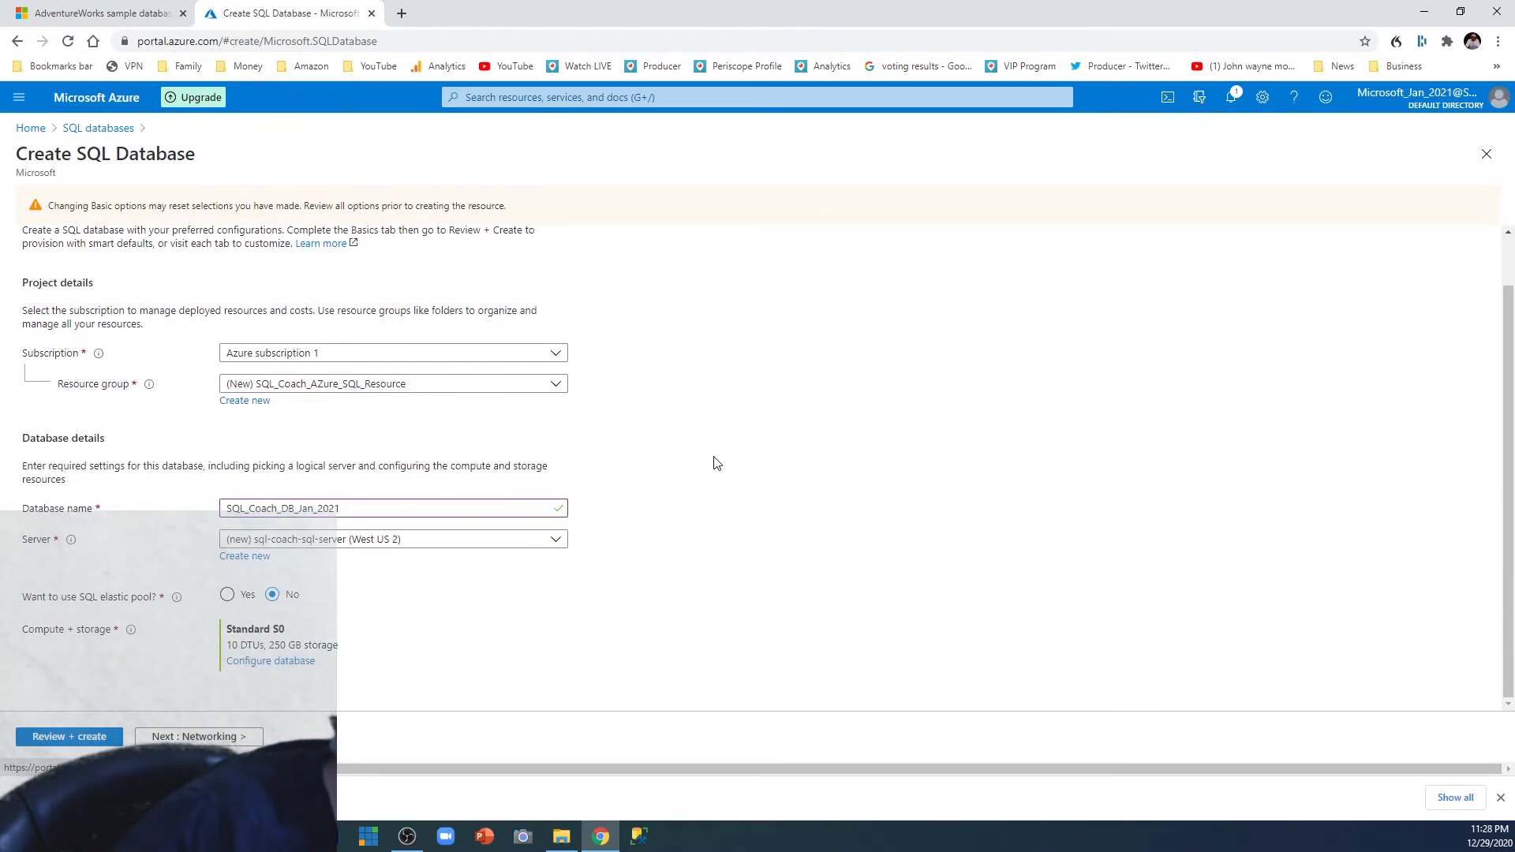
{"action": "left_click", "coordinate": [285, 665]}
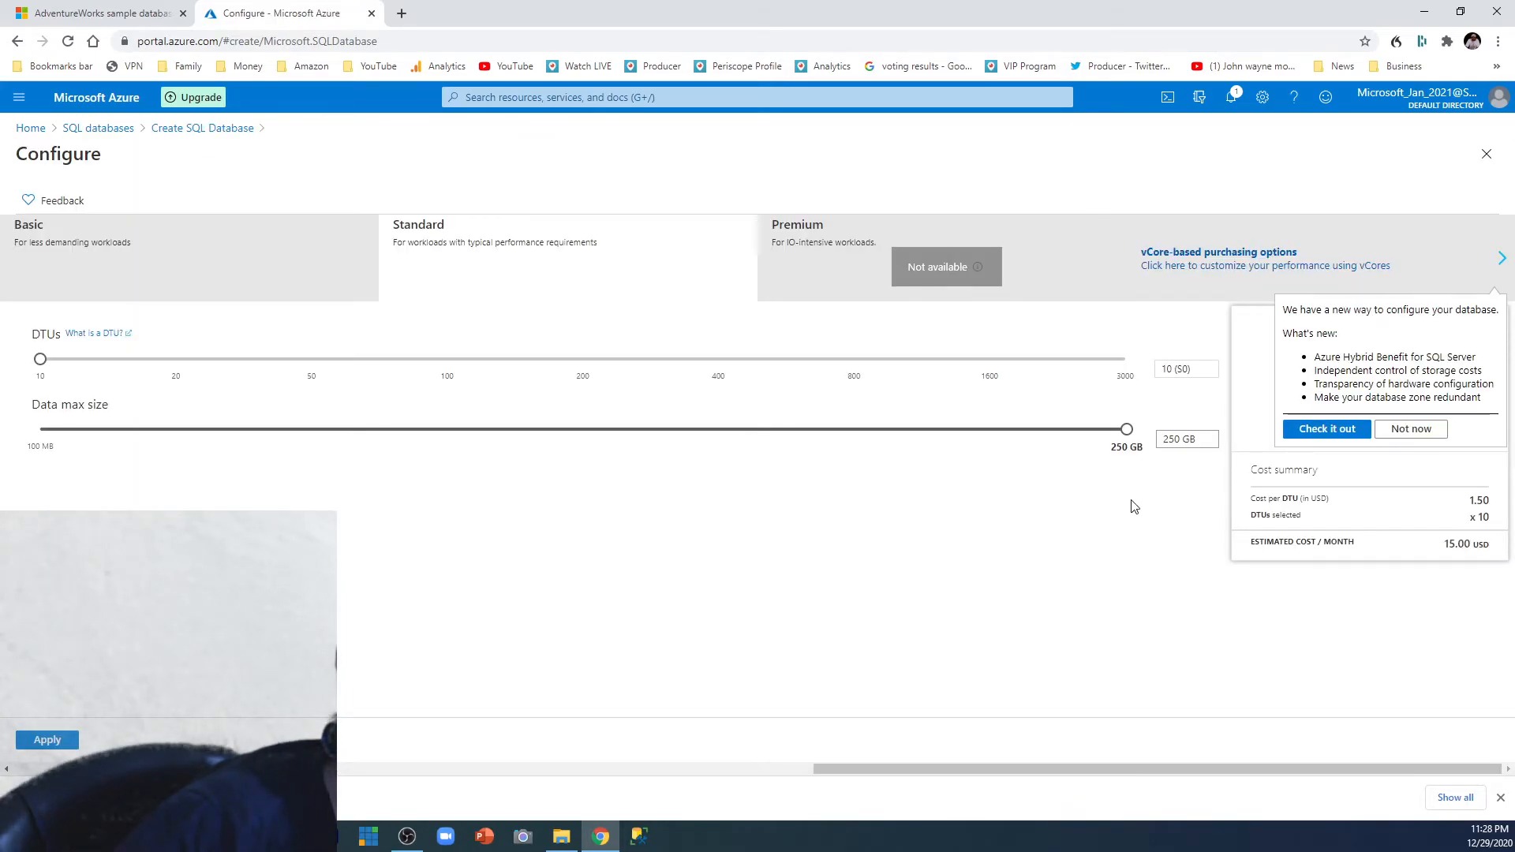
{"action": "left_click", "coordinate": [1413, 432]}
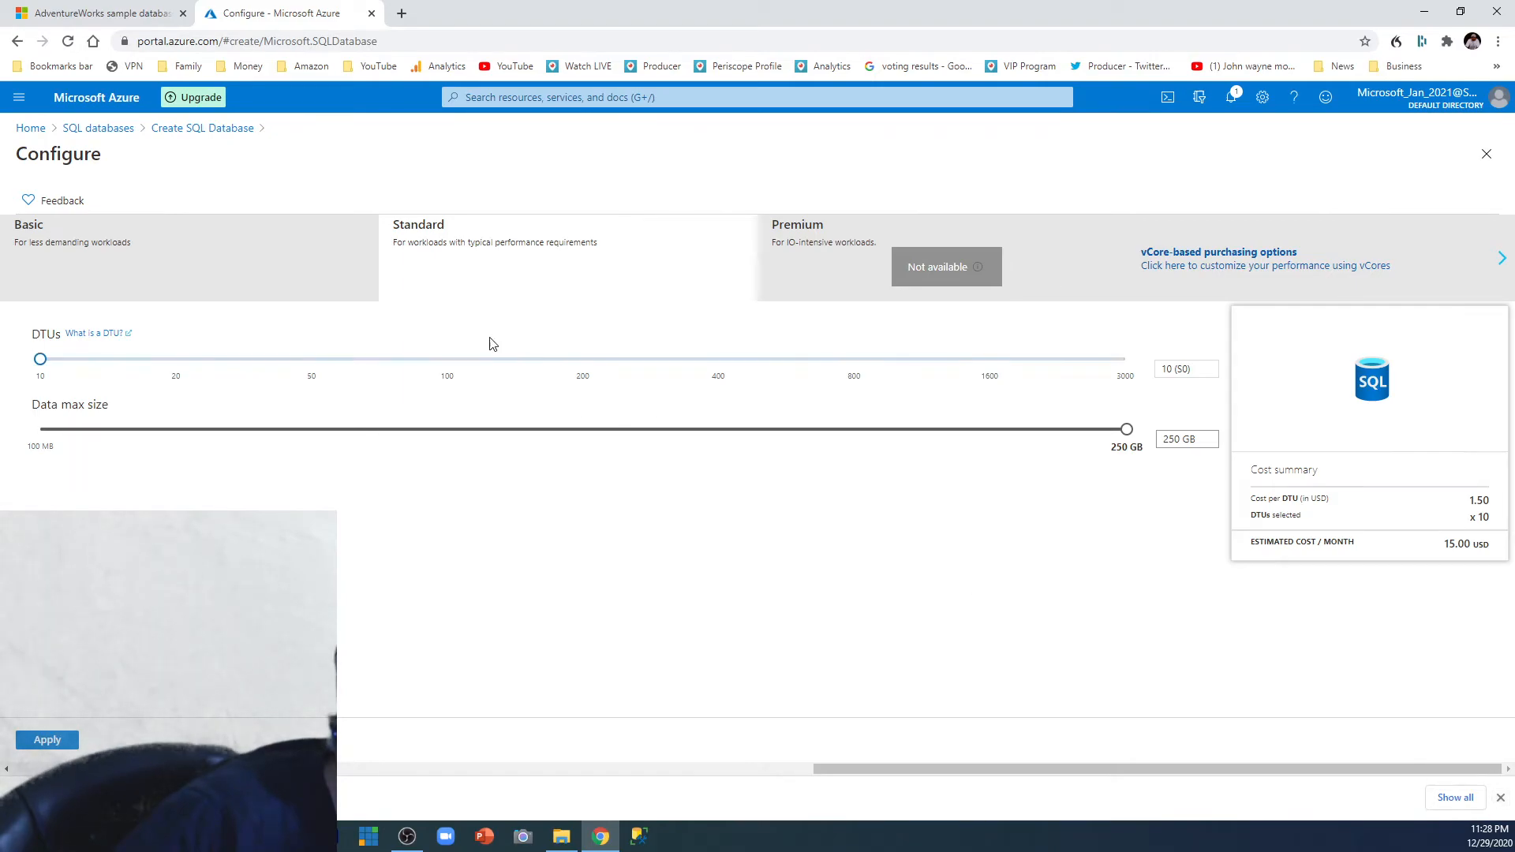
{"action": "left_click", "coordinate": [17, 42]}
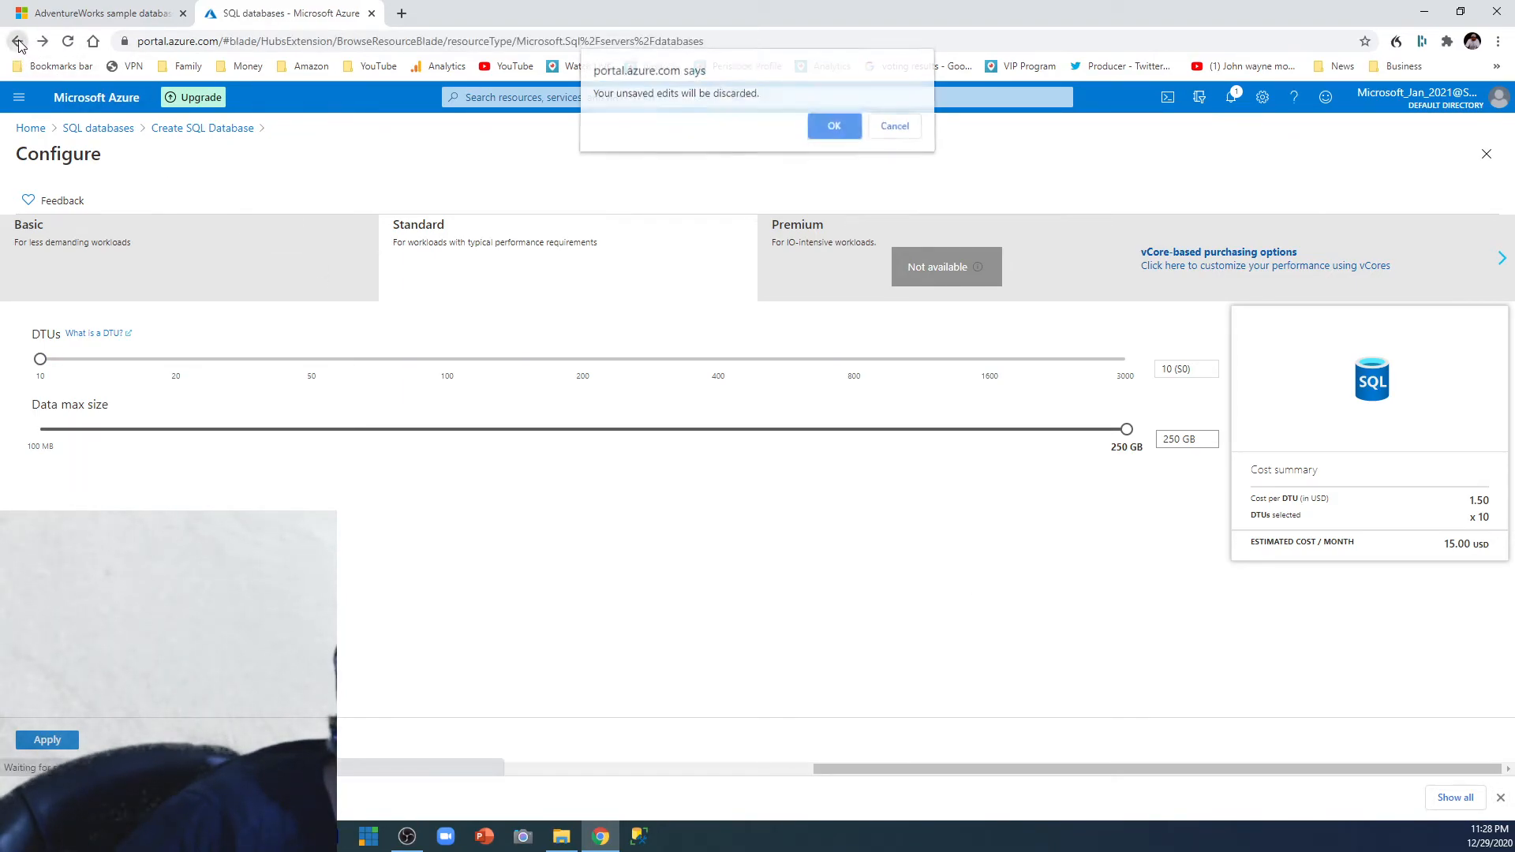
{"action": "left_click", "coordinate": [892, 131]}
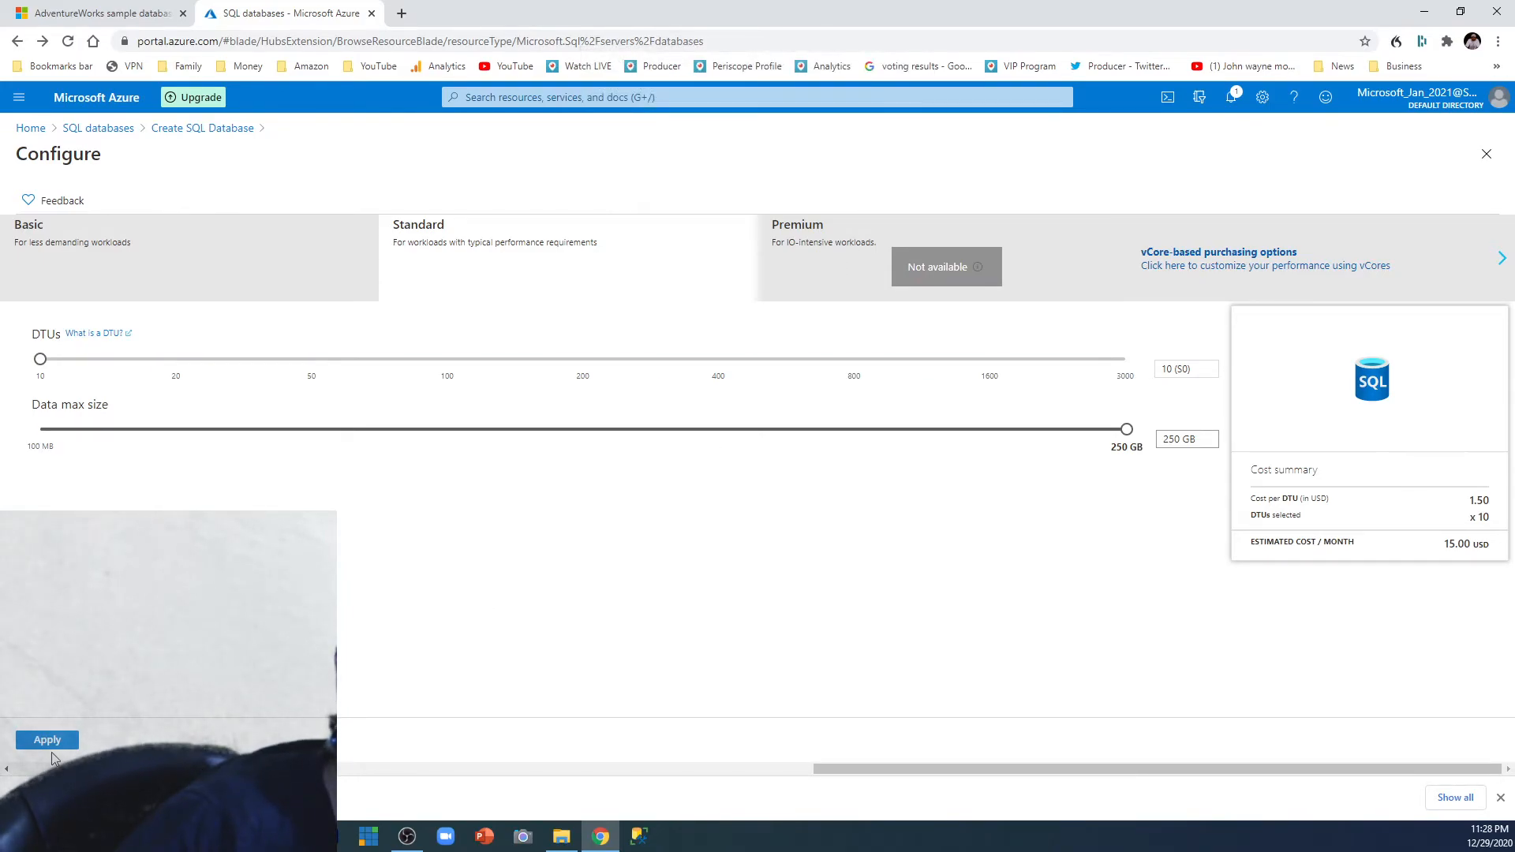
{"action": "left_click", "coordinate": [182, 131]}
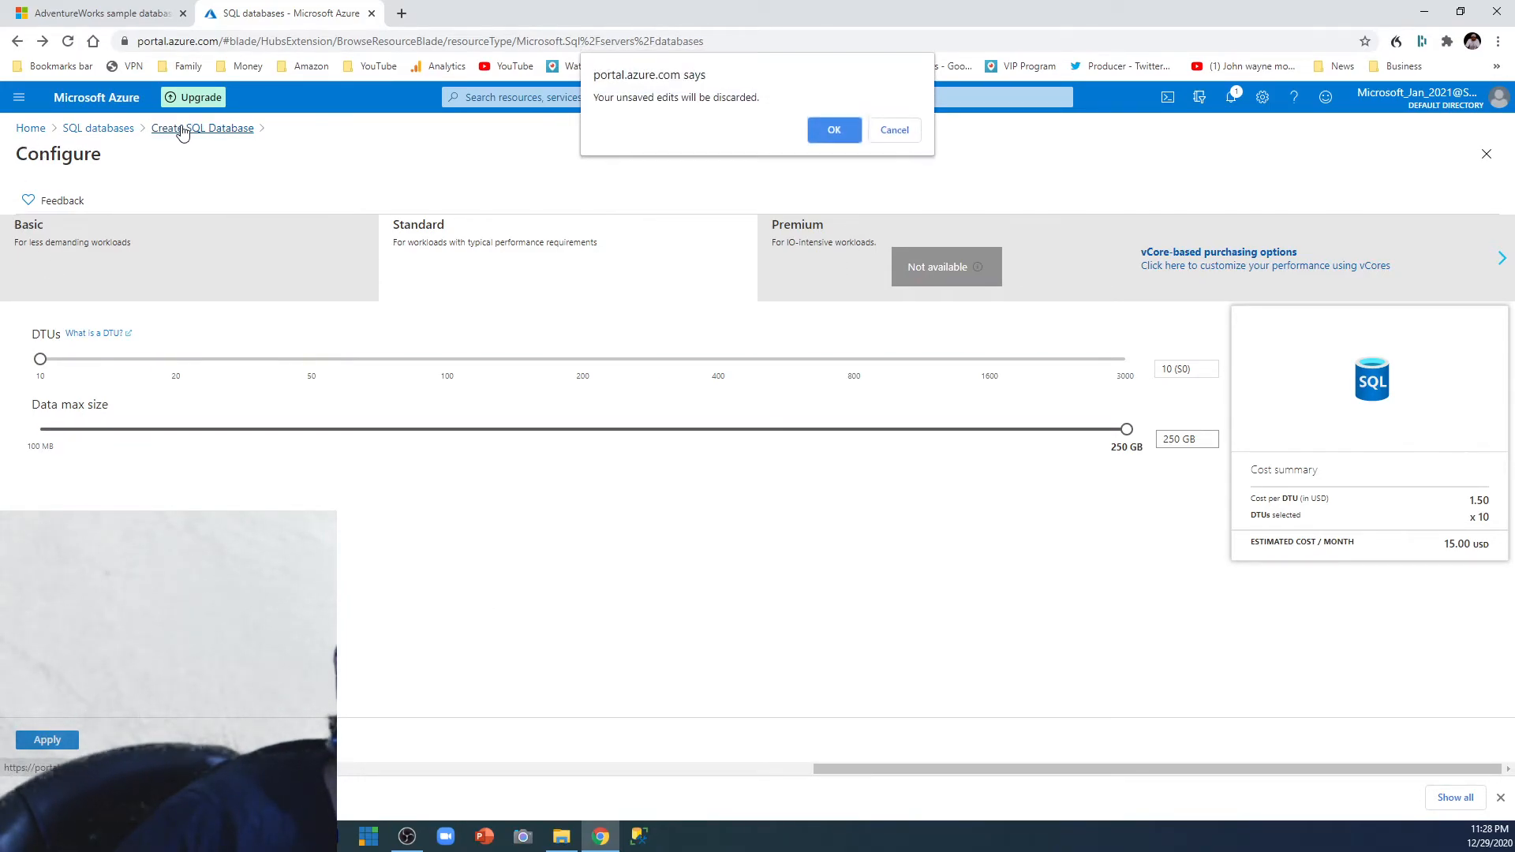
{"action": "left_click", "coordinate": [888, 138]}
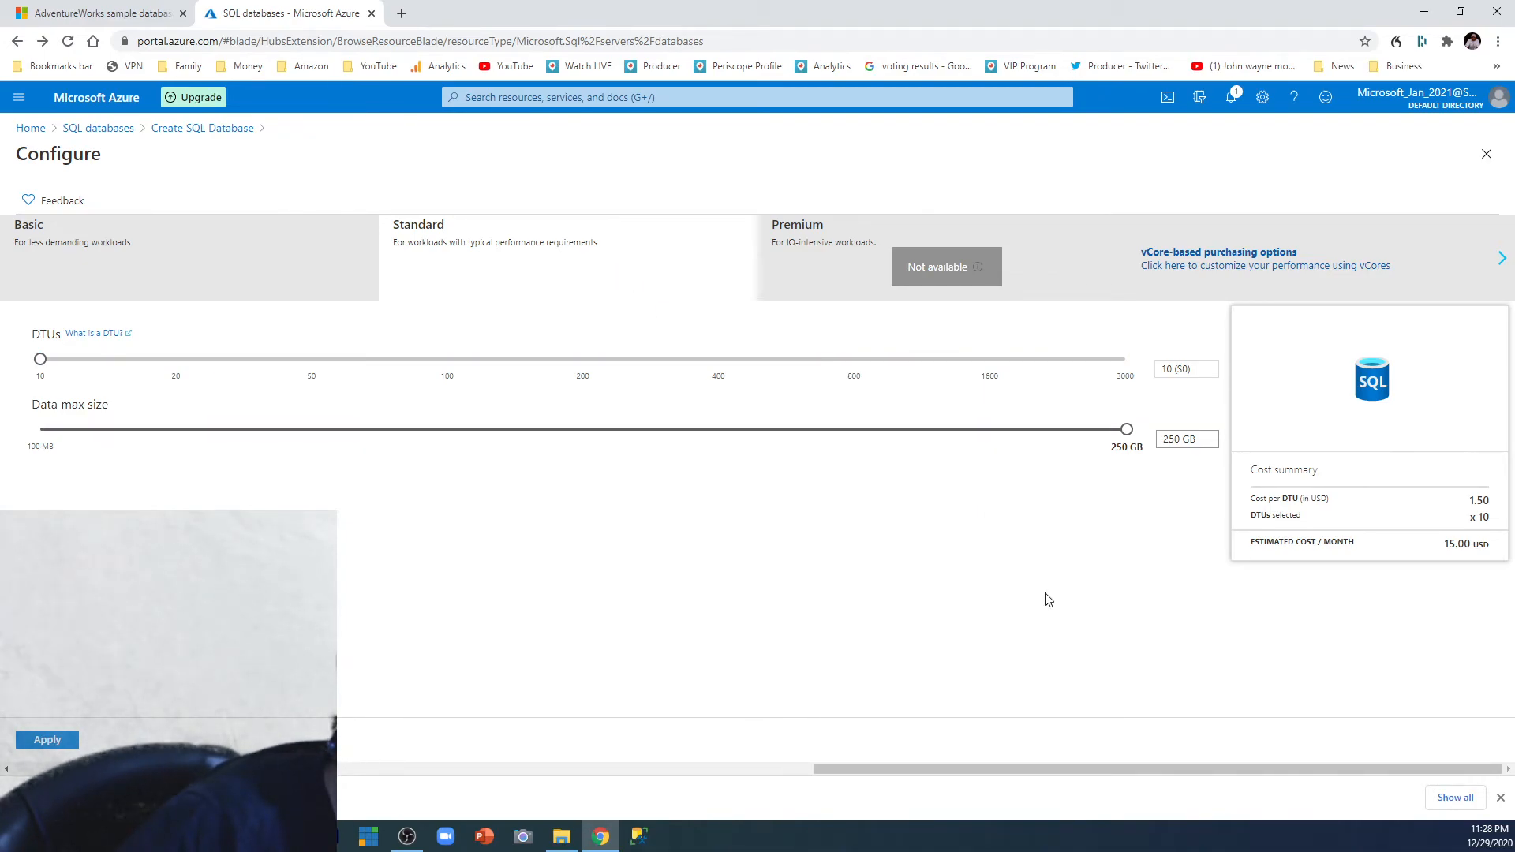
Dismiss the browser's download bar and apply the Standard configuration with 10 DTUs and a 250 GB maximum data size.
{"action": "left_click", "coordinate": [1501, 798]}
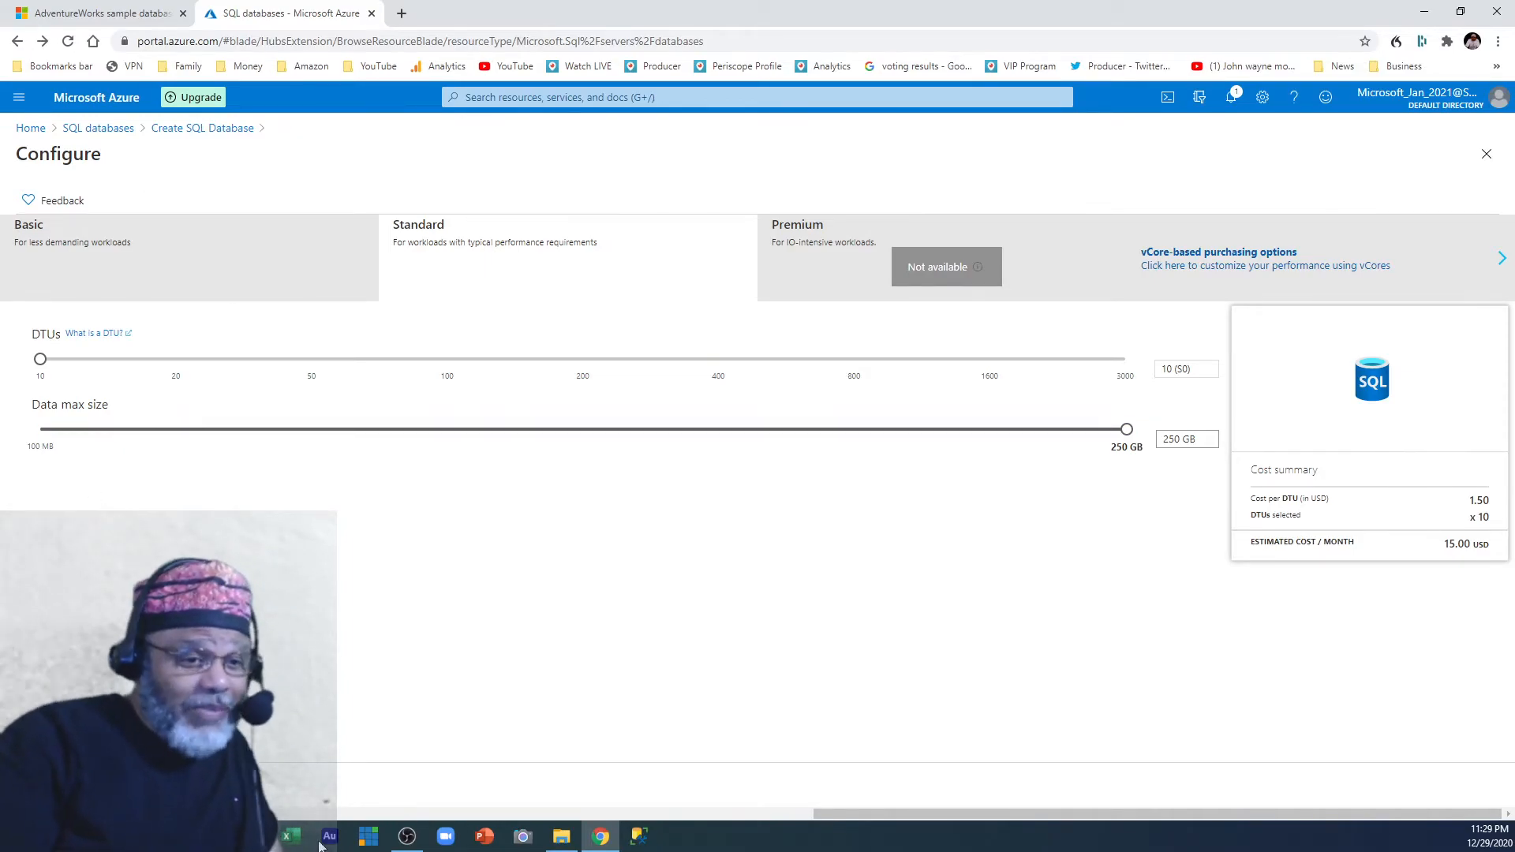
{"action": "left_click", "coordinate": [52, 786]}
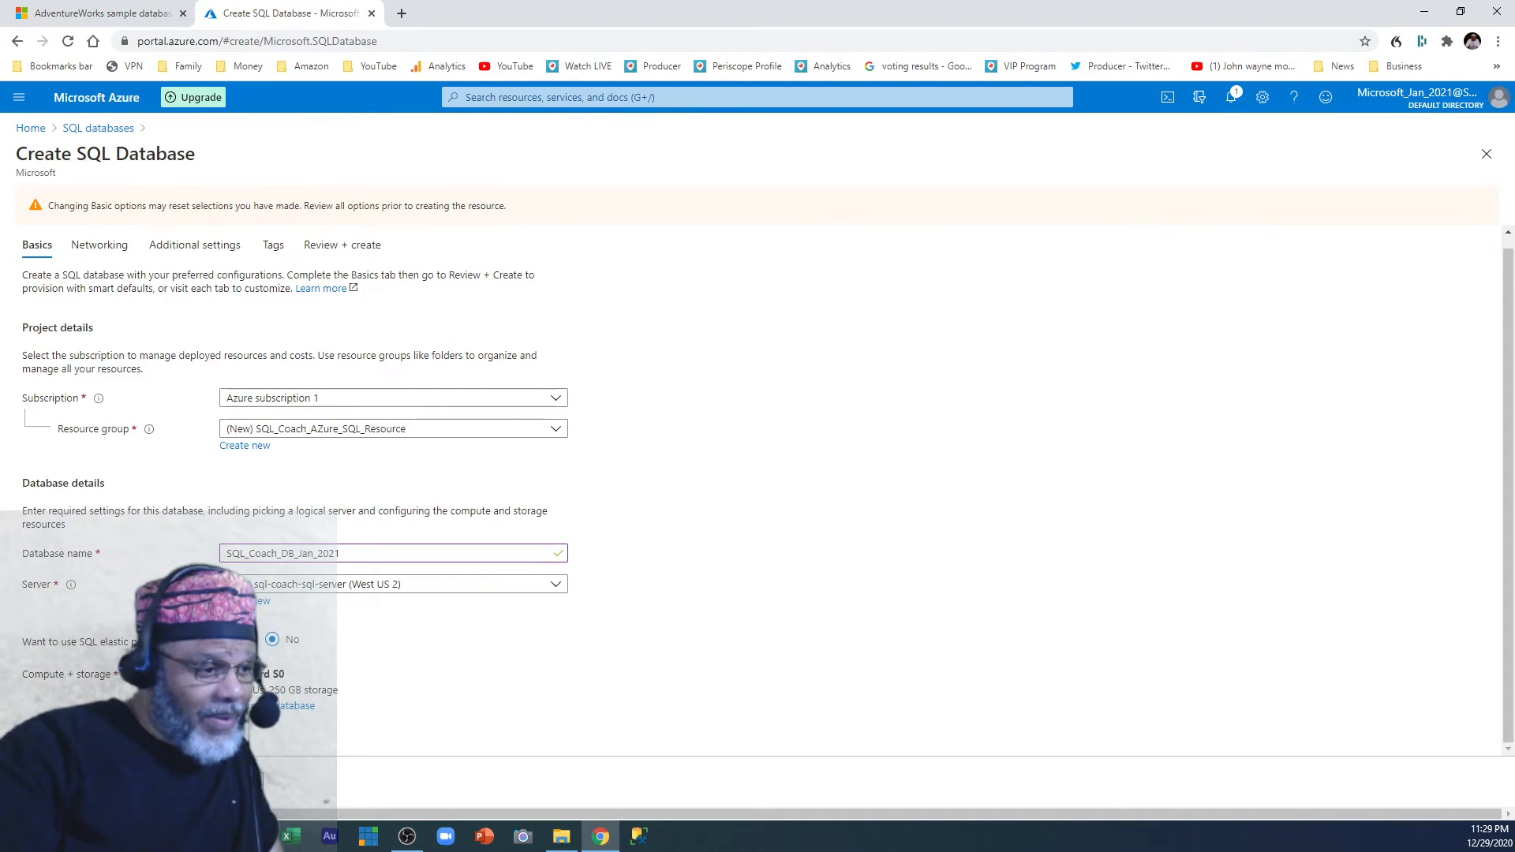
Review the SQL database configuration summary, including its basics, networking and additional settings, and create the database.
{"action": "left_click", "coordinate": [67, 781]}
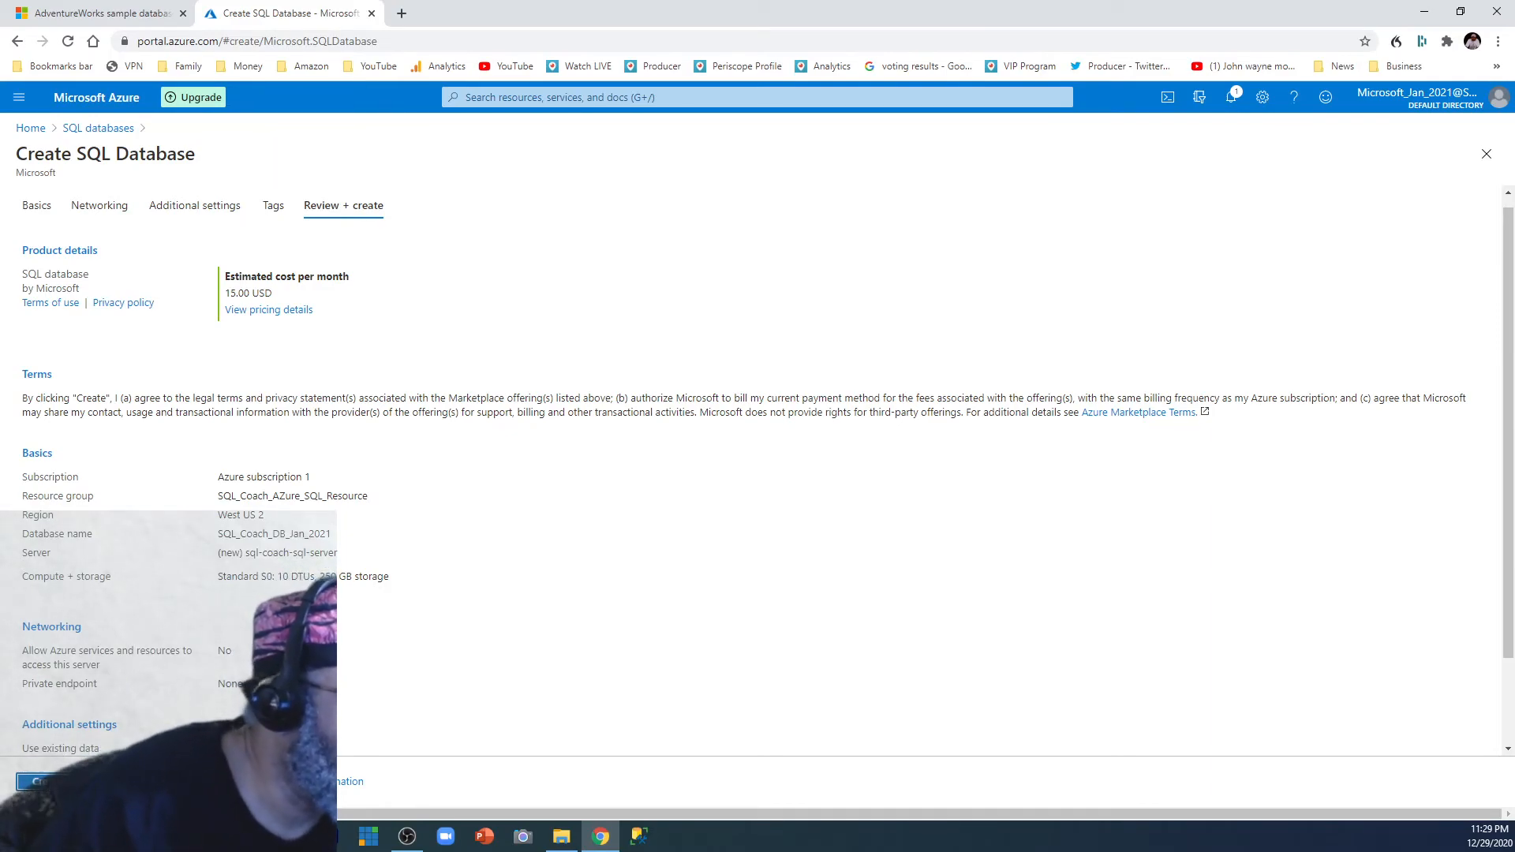
{"action": "scroll", "coordinate": [757, 466], "scroll_direction": "down", "scroll_amount": 2}
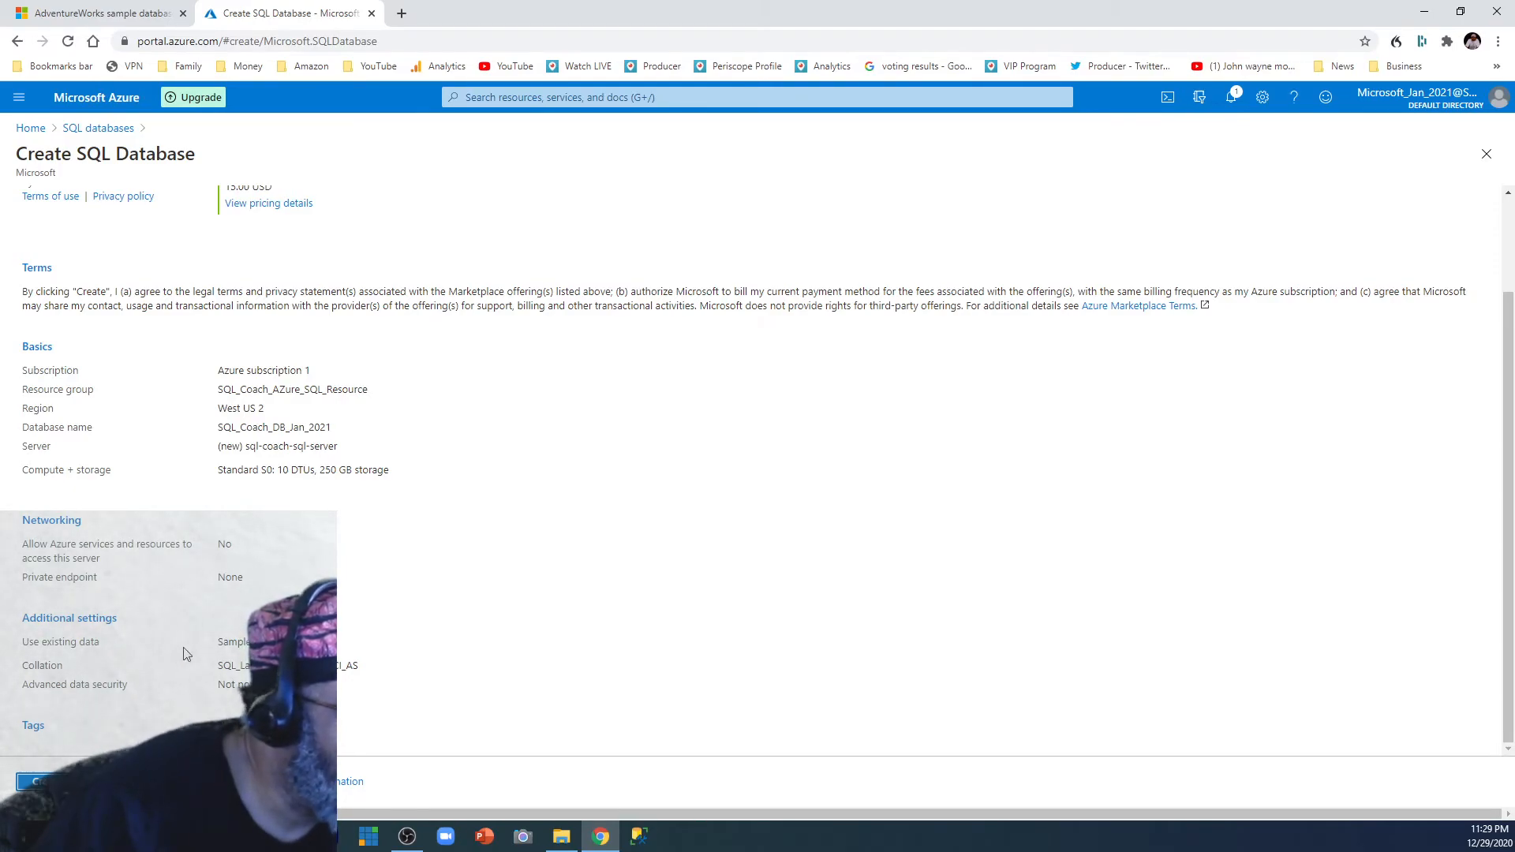
{"action": "scroll", "coordinate": [240, 633], "scroll_direction": "up", "scroll_amount": 2}
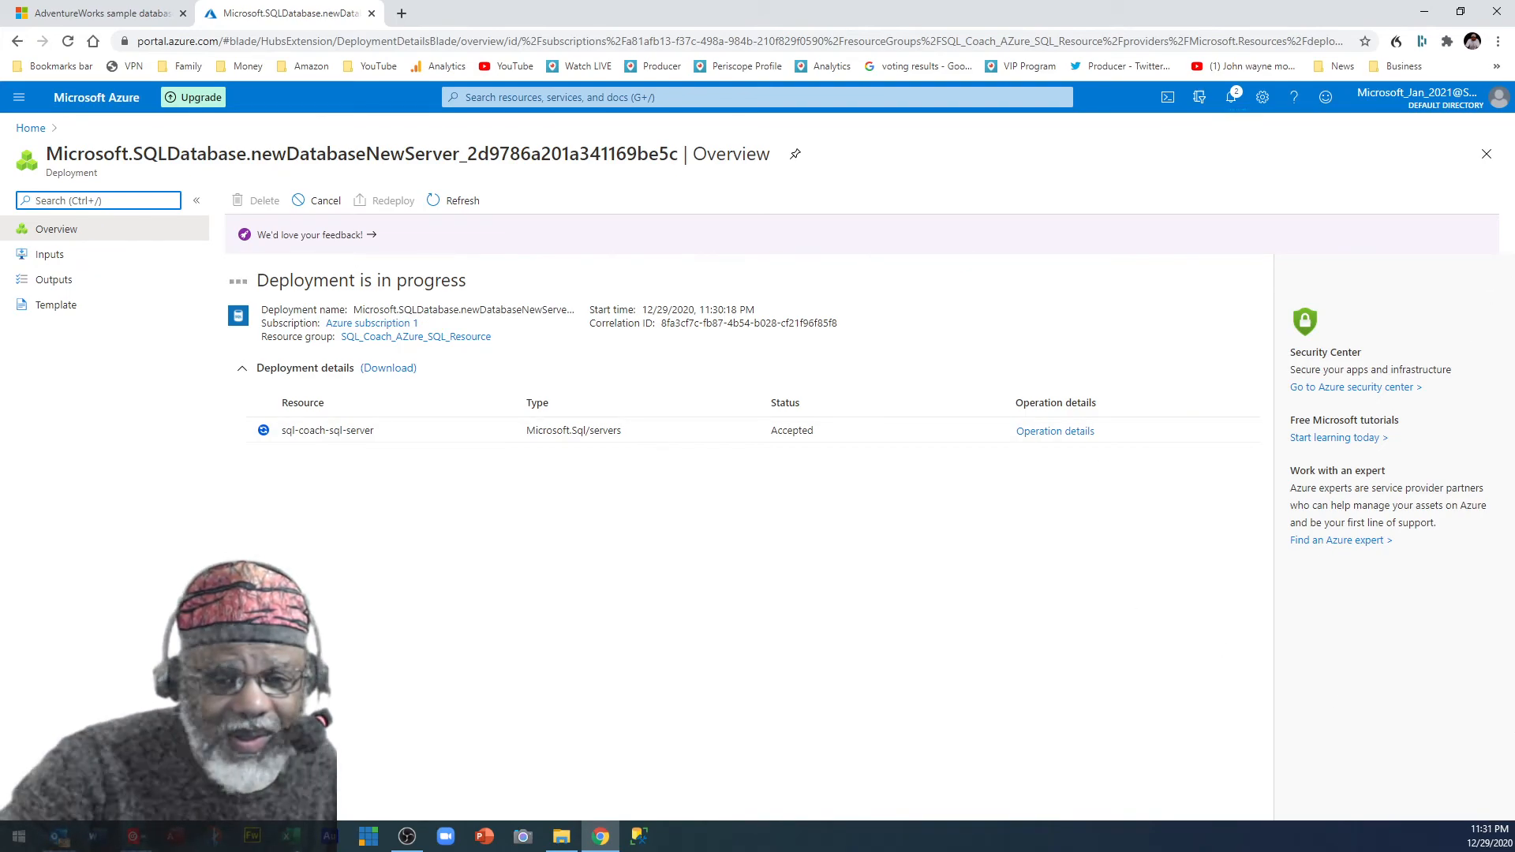
{"action": "key", "text": "alt+Tab"}
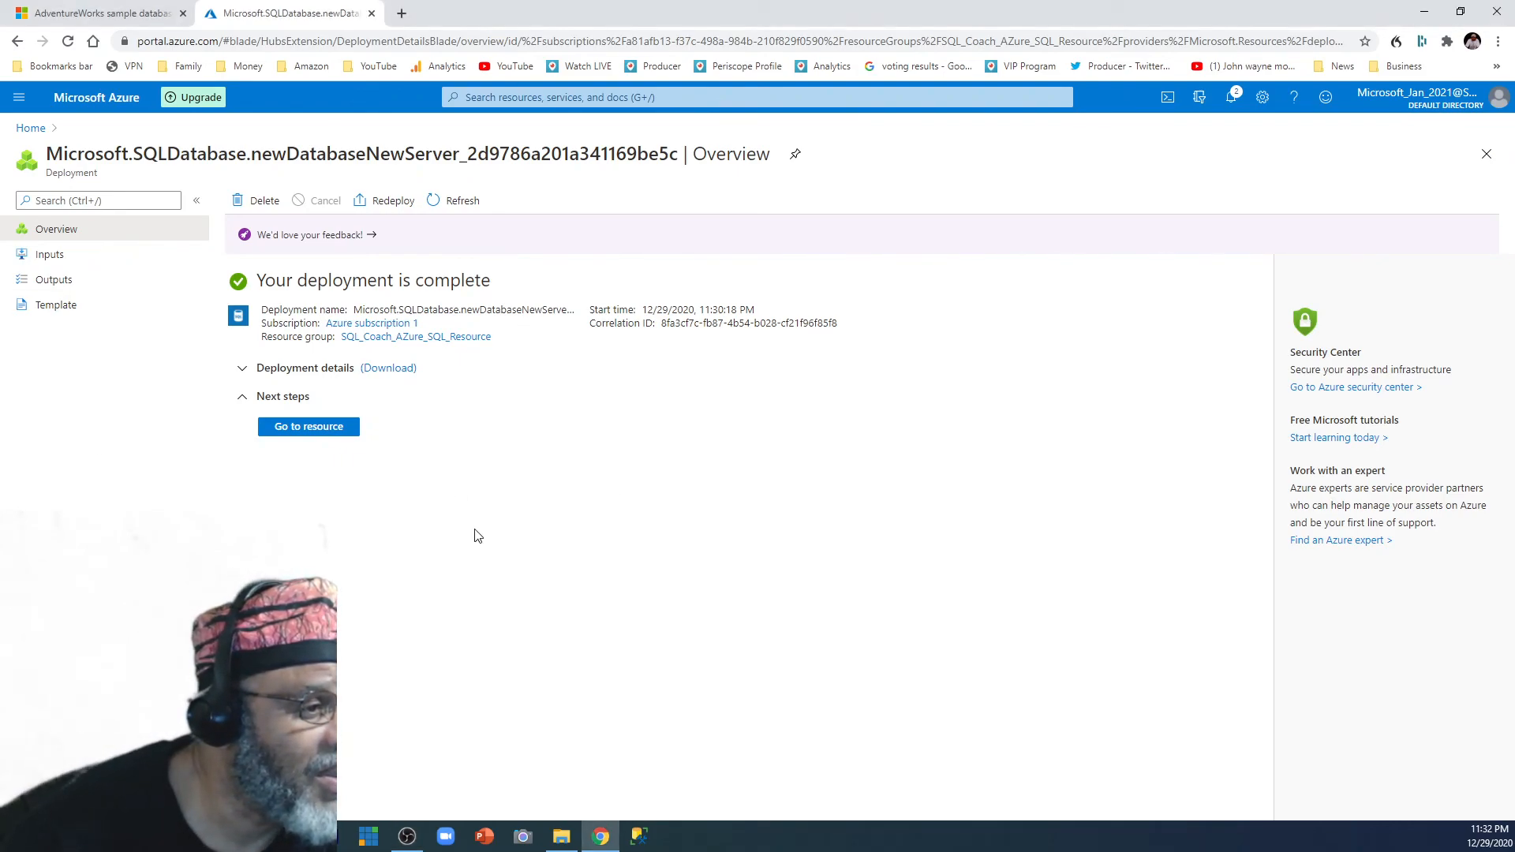
Go to the deployed SQL_Coach_DB_Jan_2021 database resource and look over its compute utilization, data storage and database features.
{"action": "left_click", "coordinate": [288, 401]}
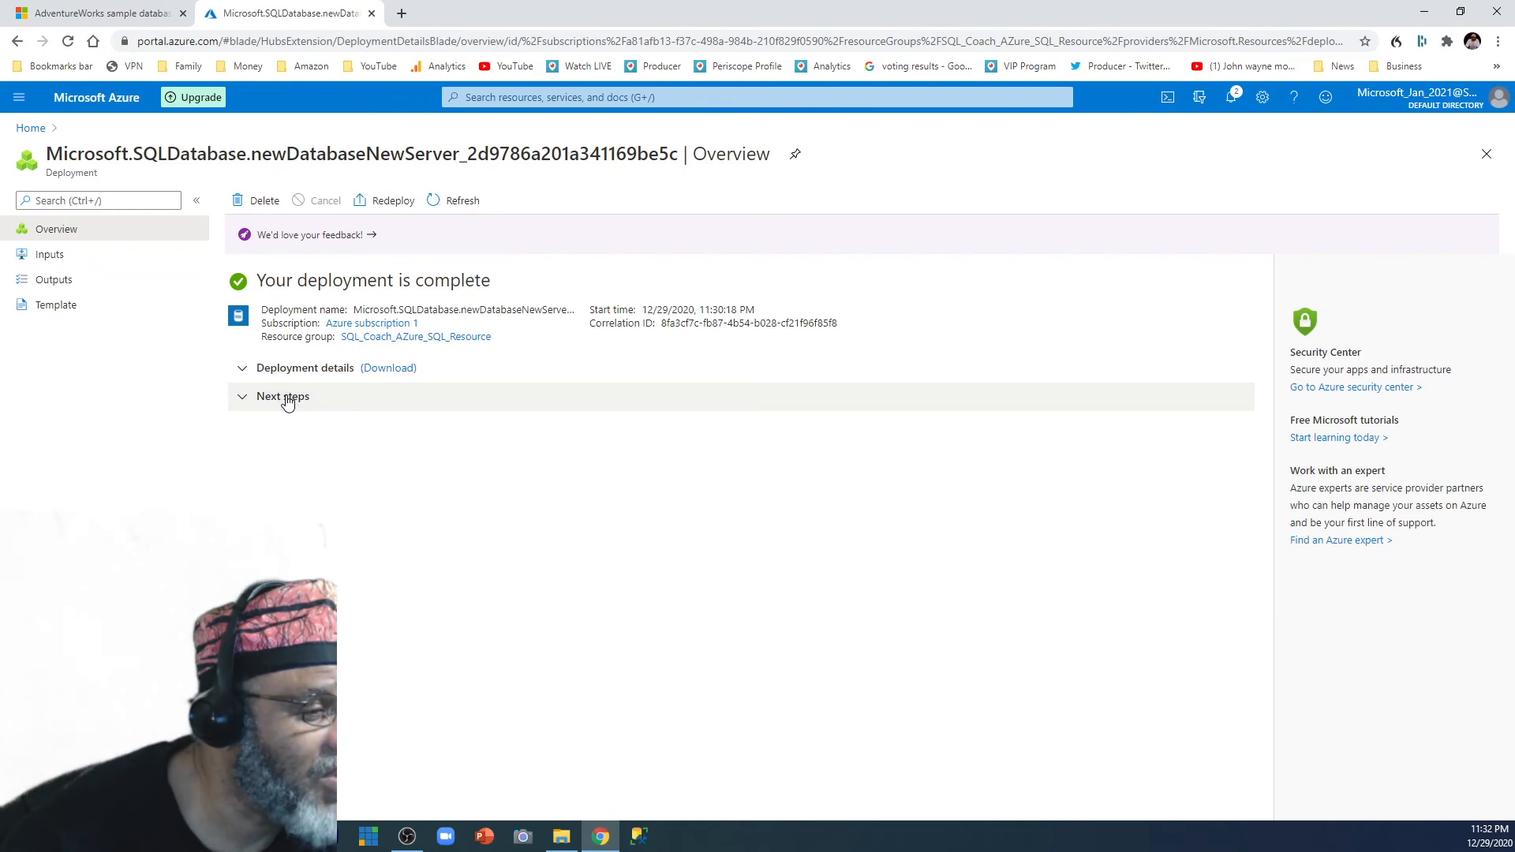
{"action": "left_click", "coordinate": [288, 400]}
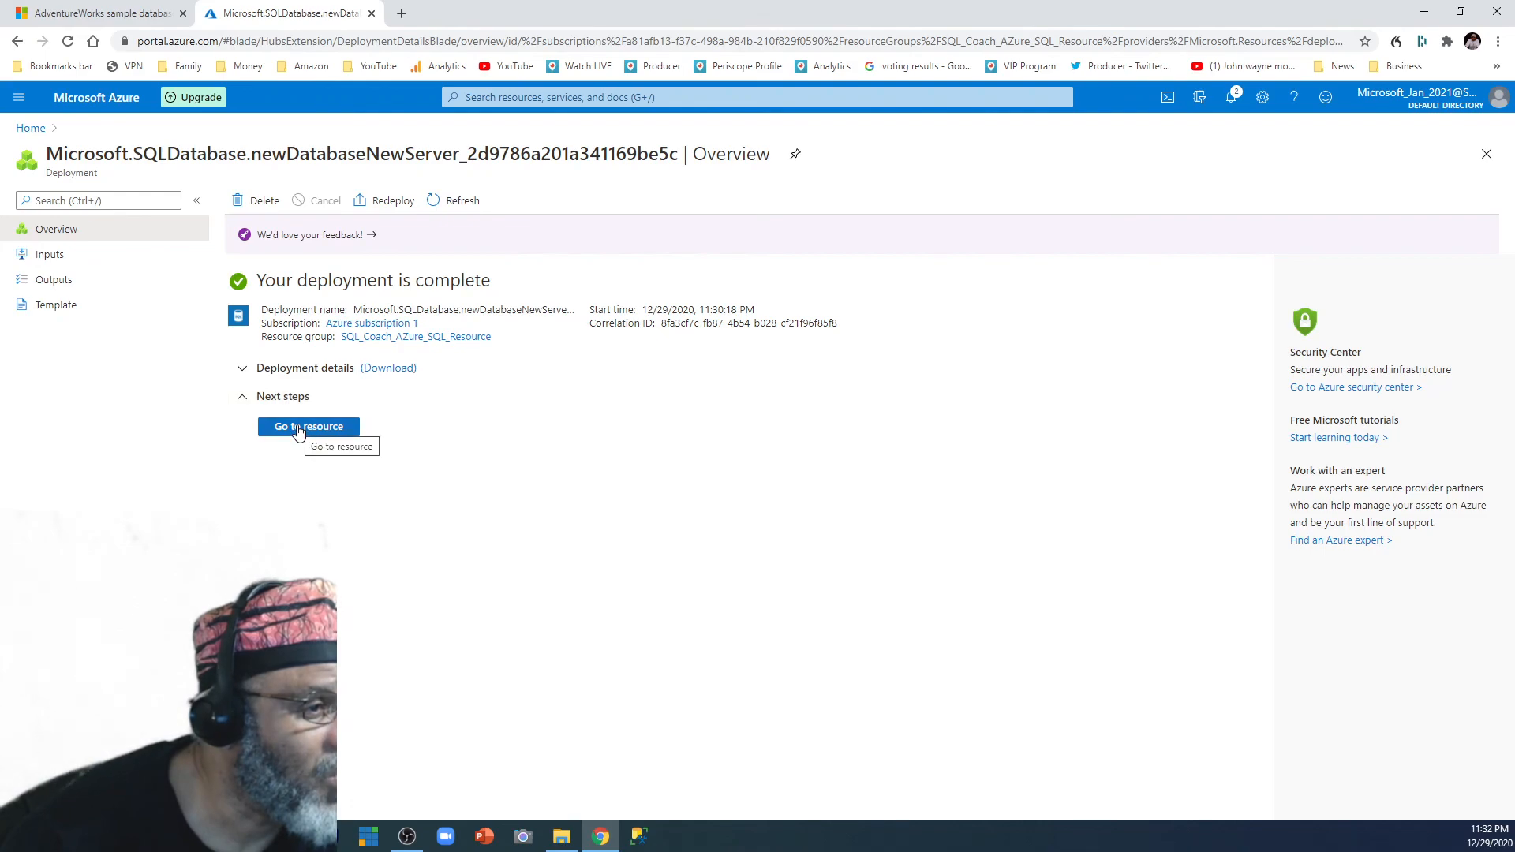
{"action": "left_click", "coordinate": [298, 430]}
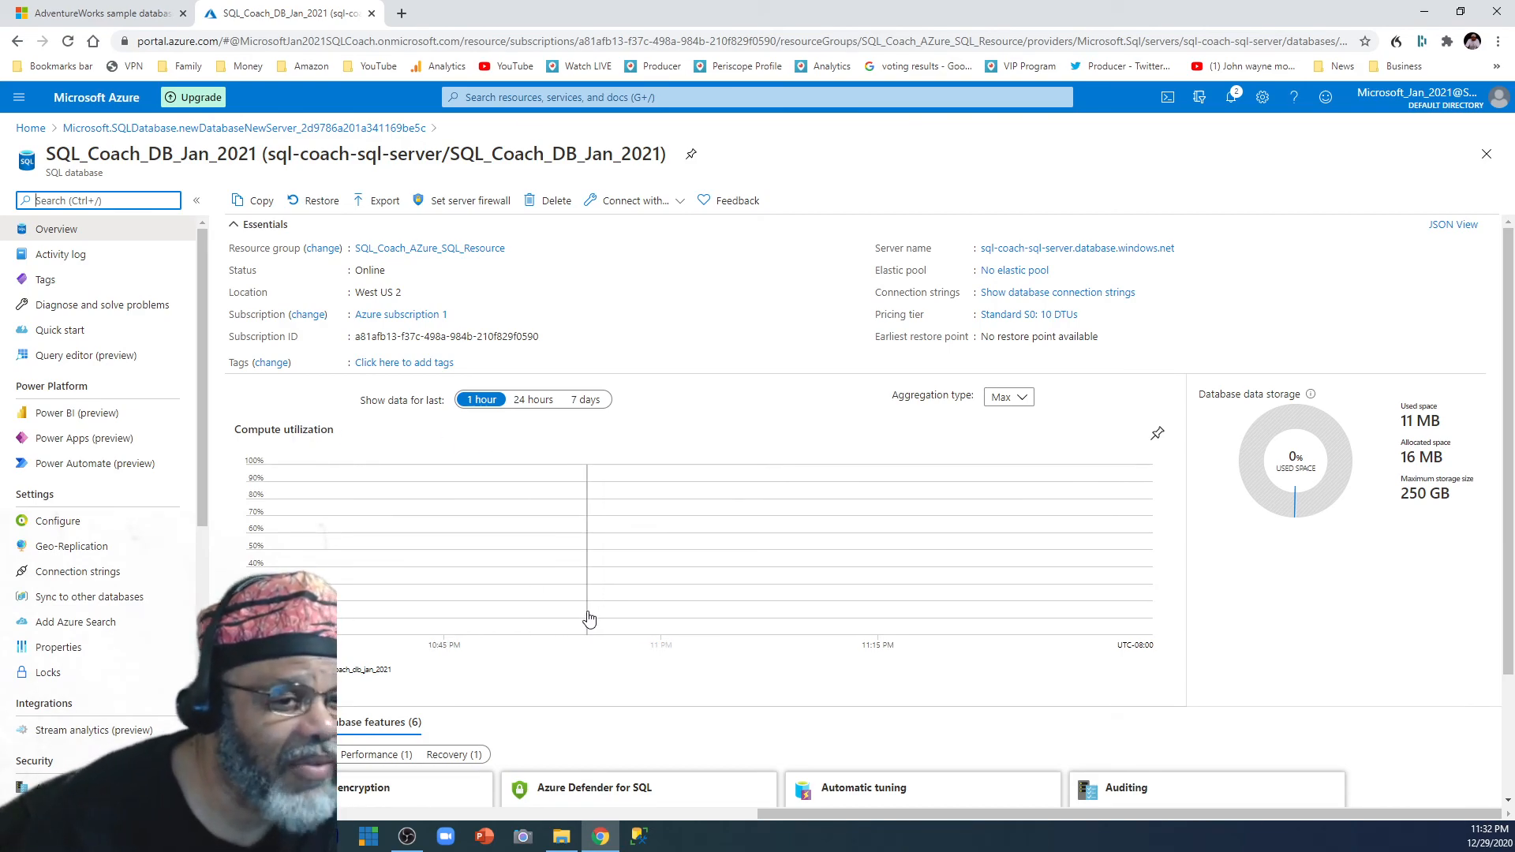
{"action": "scroll", "coordinate": [590, 618], "scroll_direction": "down", "scroll_amount": 1}
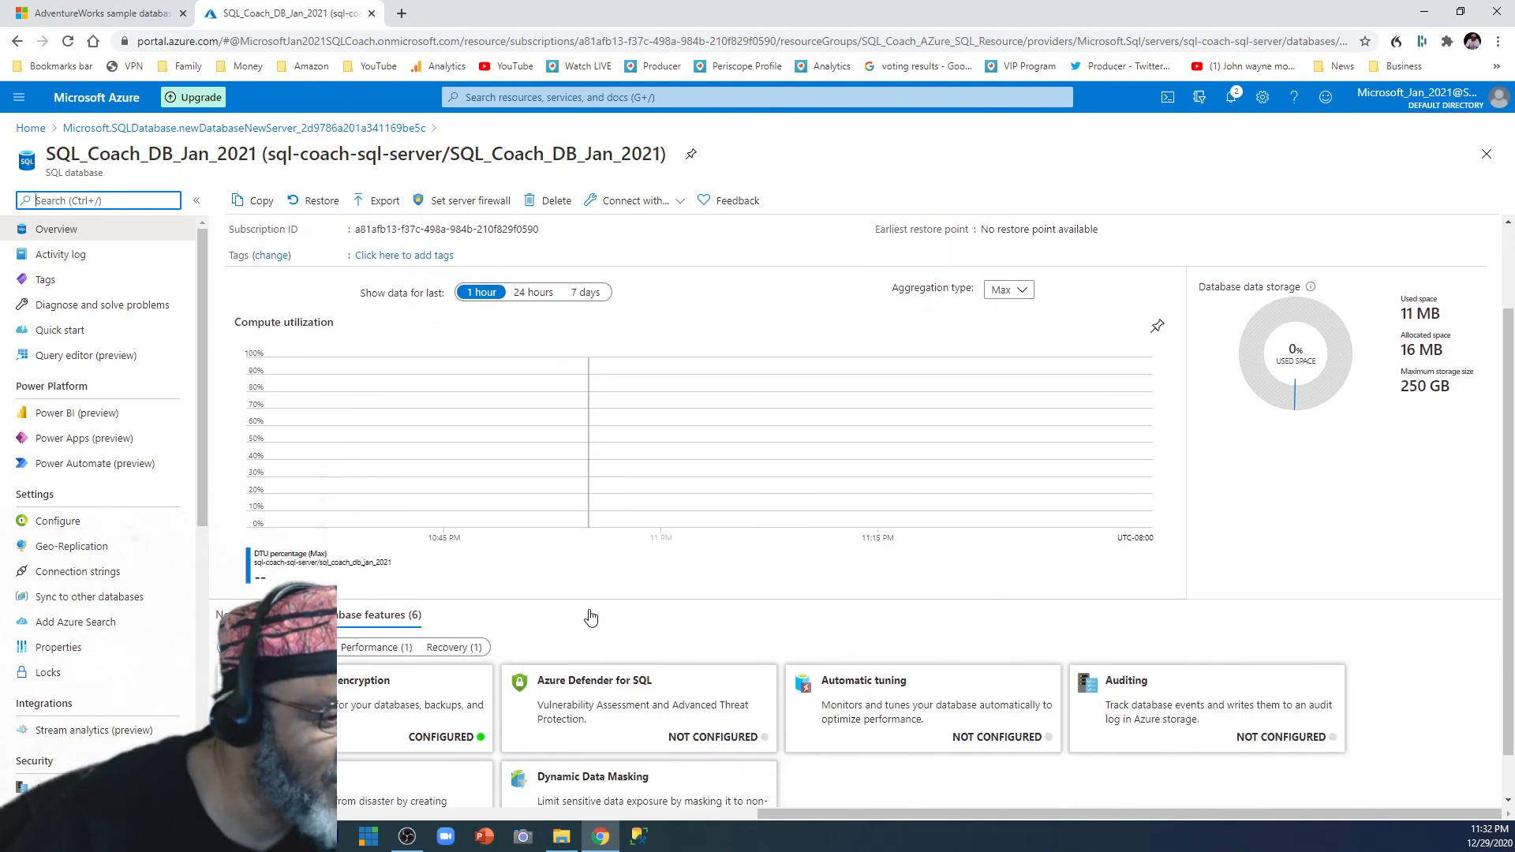
{"action": "scroll", "coordinate": [591, 616], "scroll_direction": "down", "scroll_amount": 1}
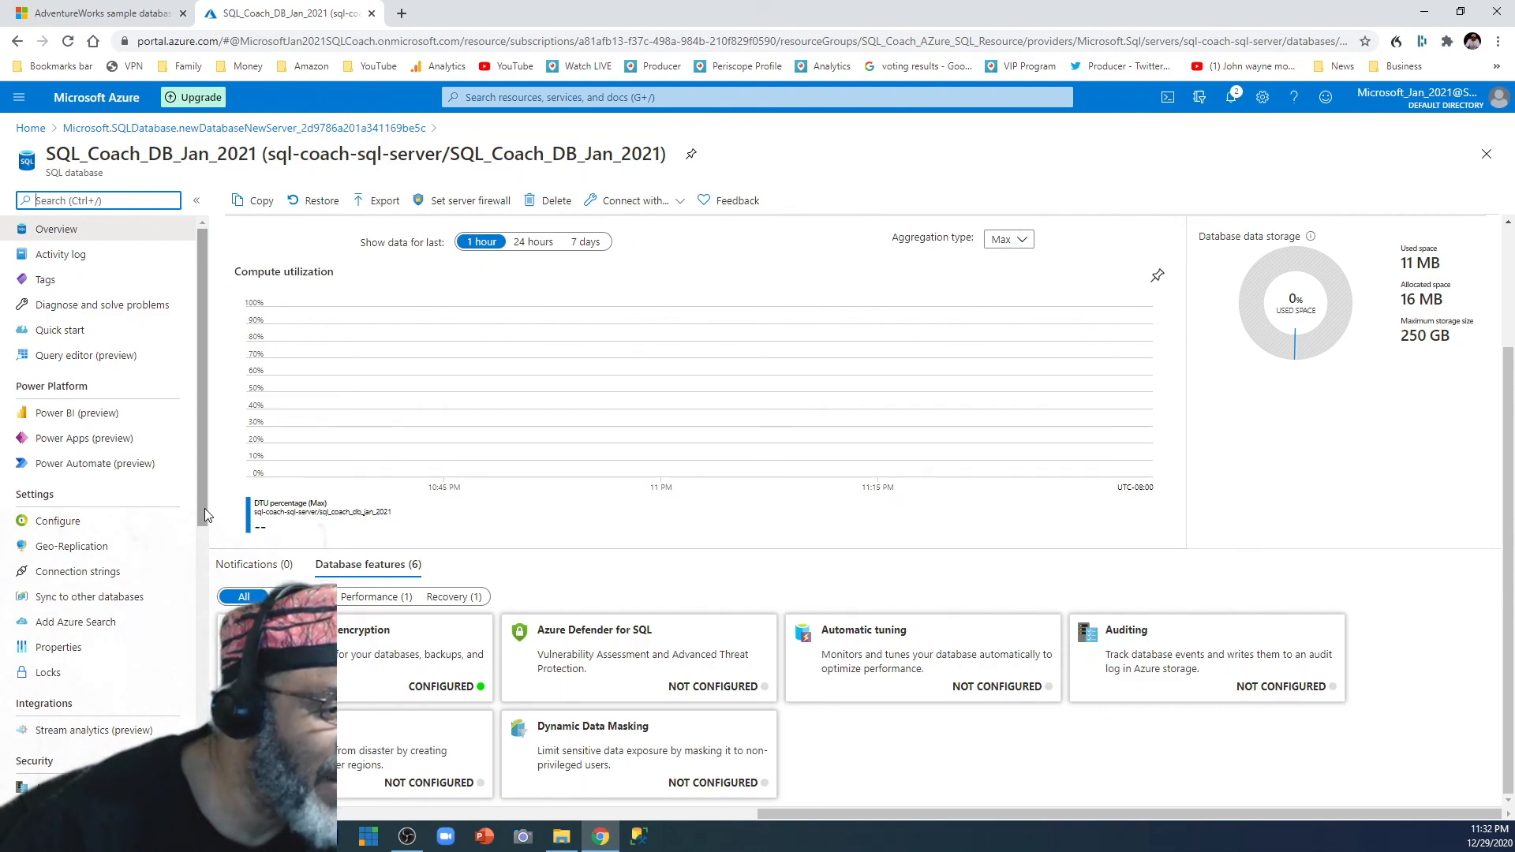
{"action": "left_click_drag", "start_coordinate": [205, 508], "coordinate": [186, 478]}
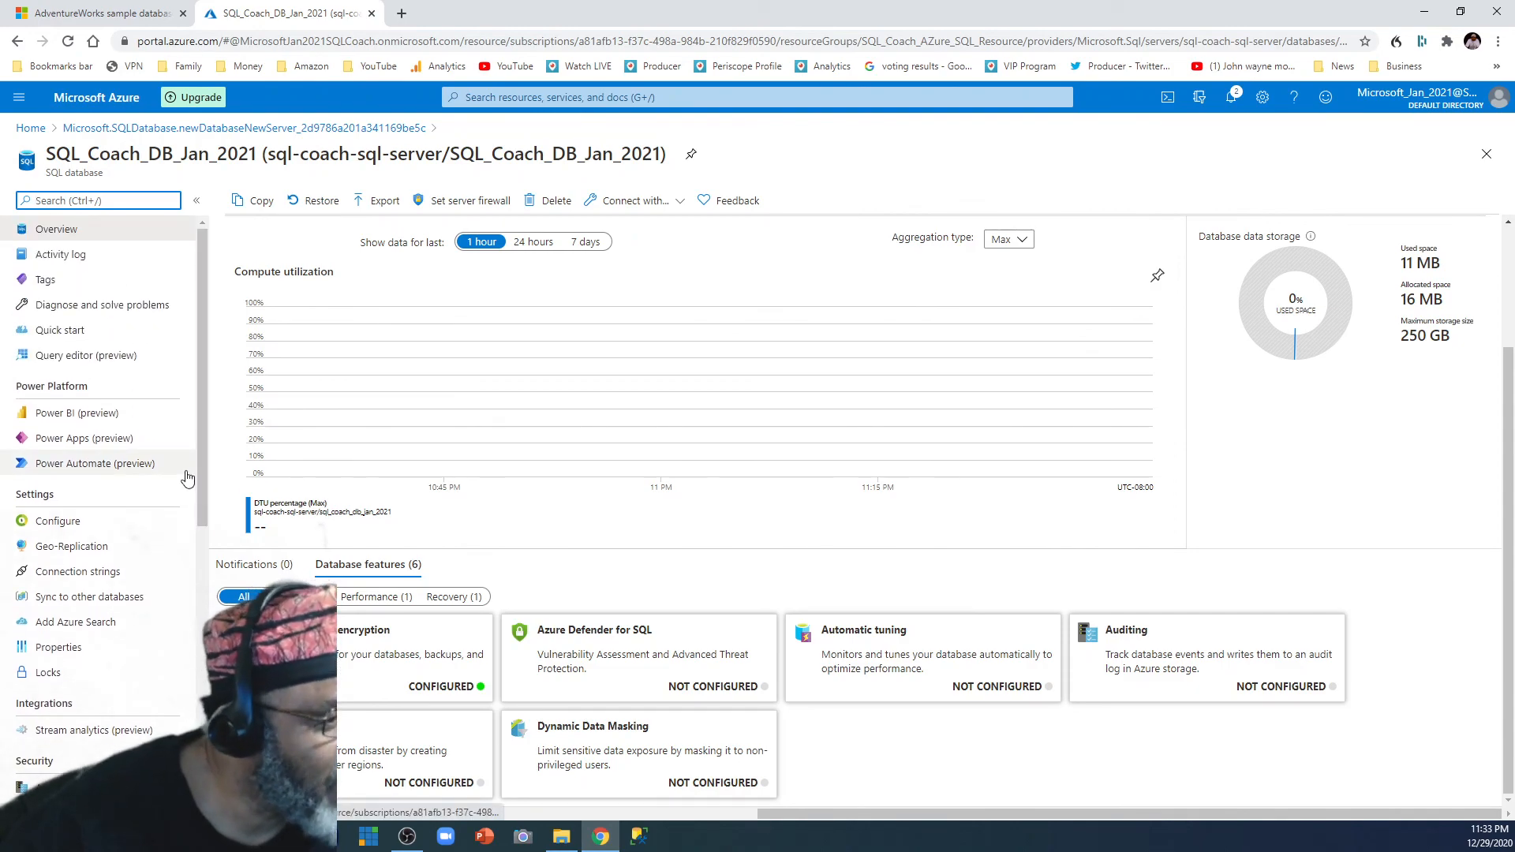